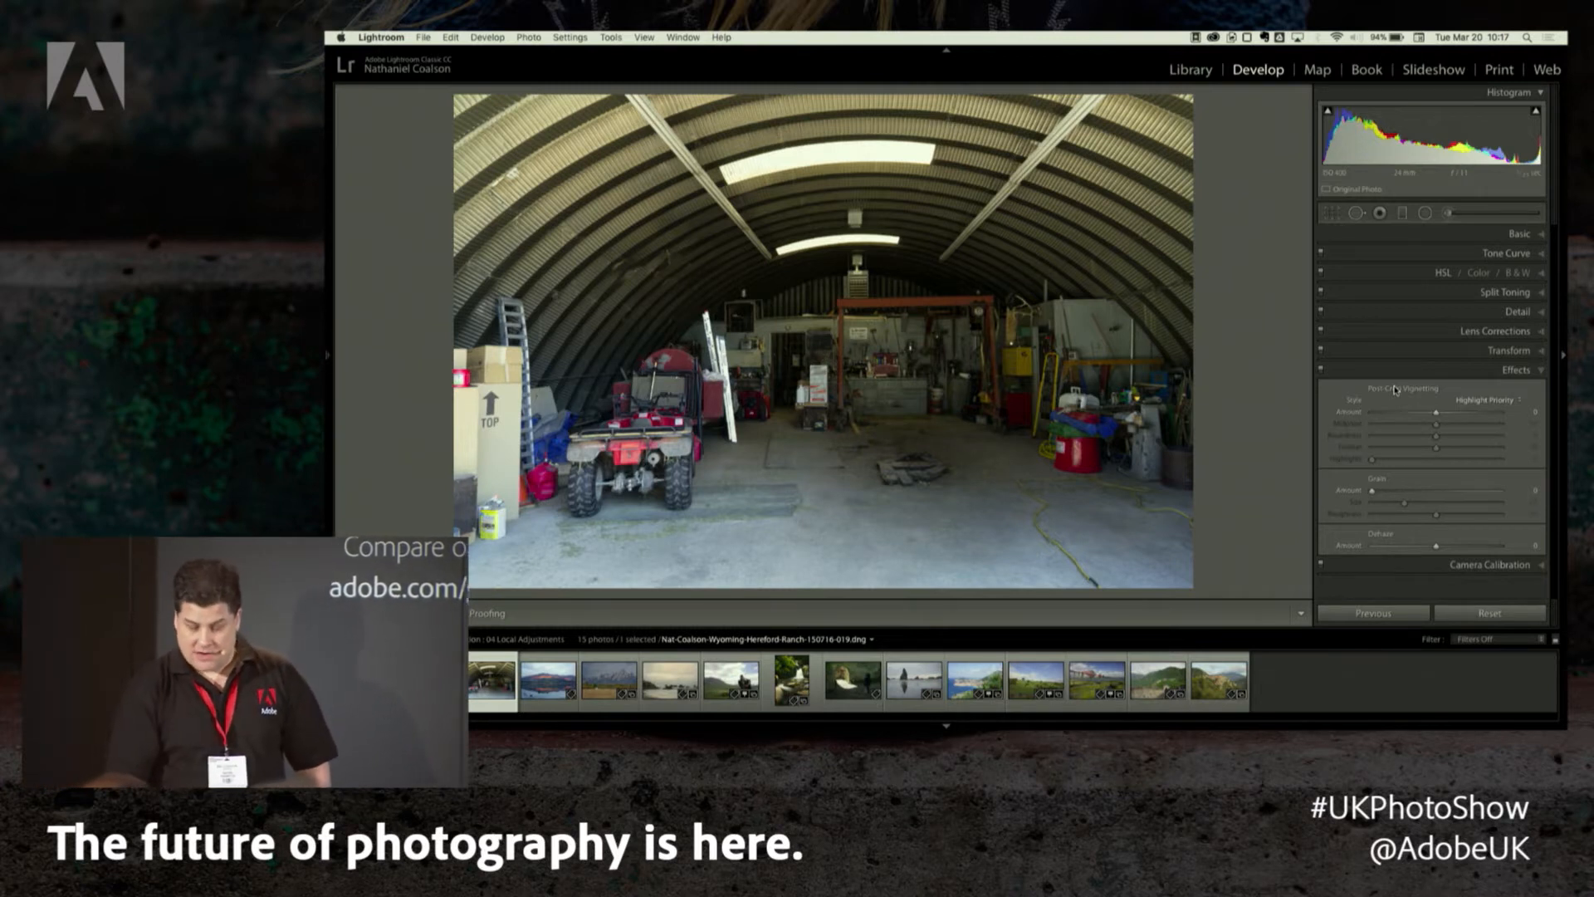
- Darken the garage photo's edges with a post-crop vignette at Amount -56, Midpoint 18, Roundness -7 and Feather 44
left_click_drag(1437, 413, 1402, 416)
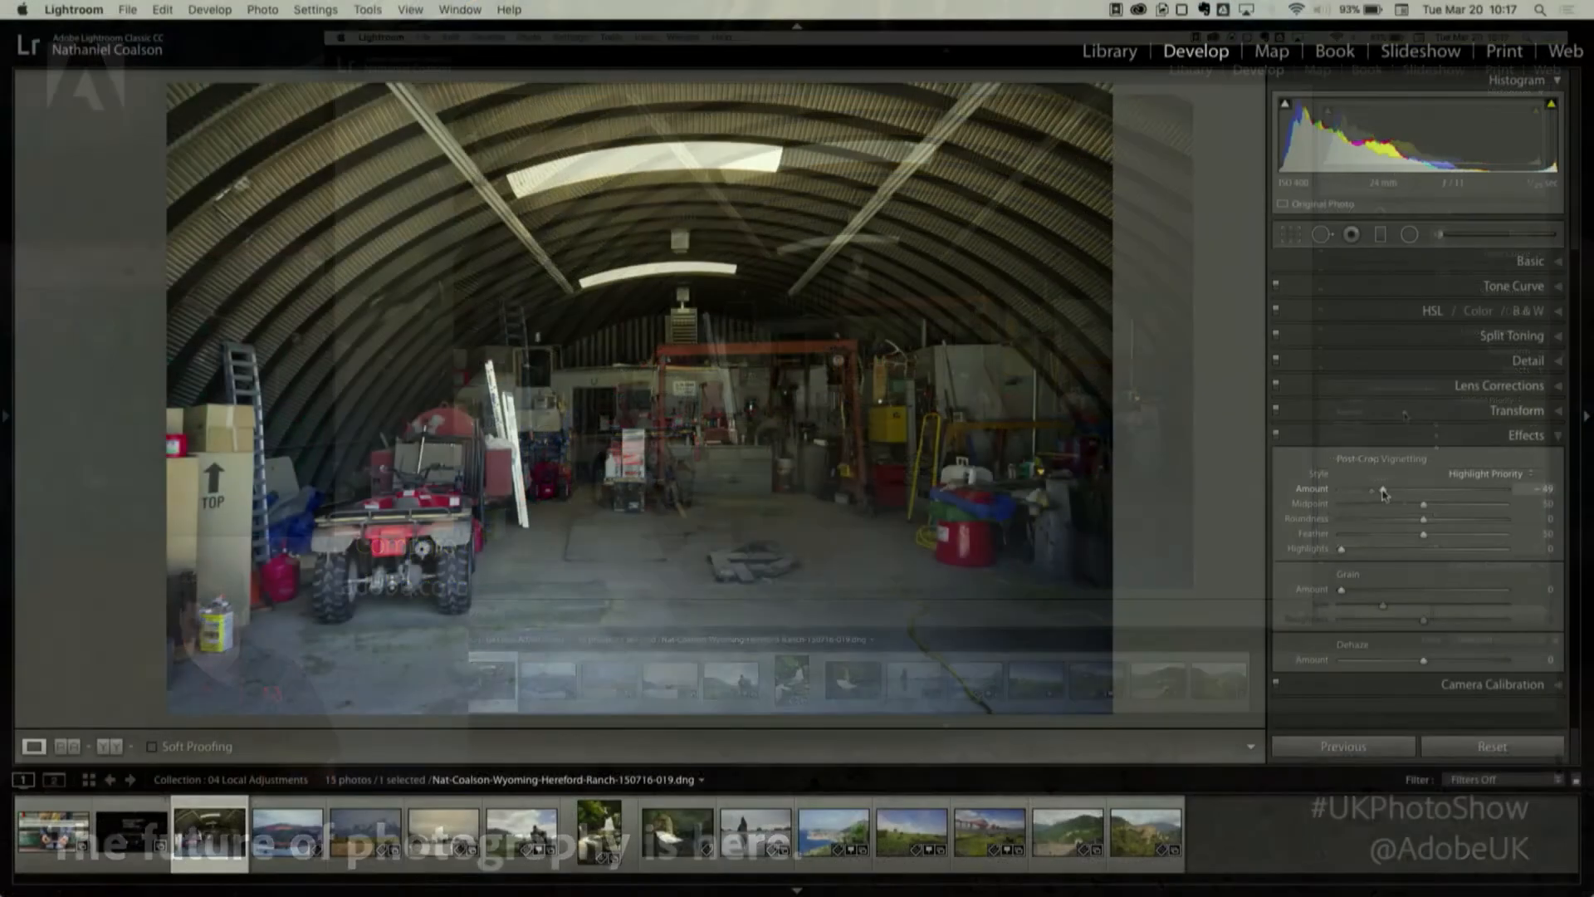
left_click_drag(1383, 493, 1309, 507)
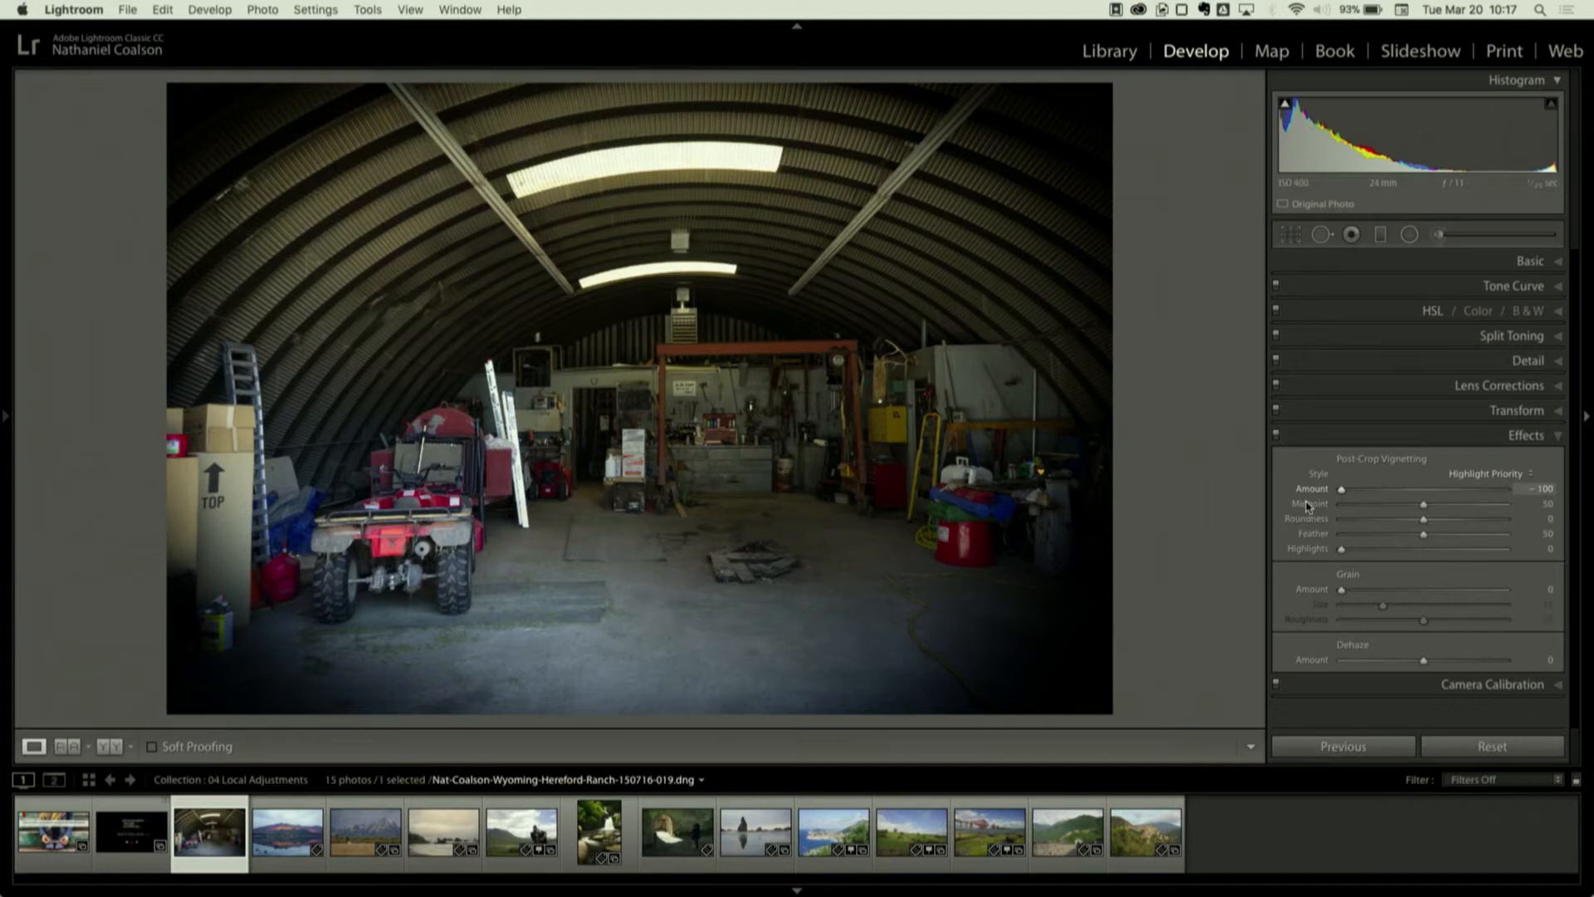
left_click_drag(1353, 504, 1333, 505)
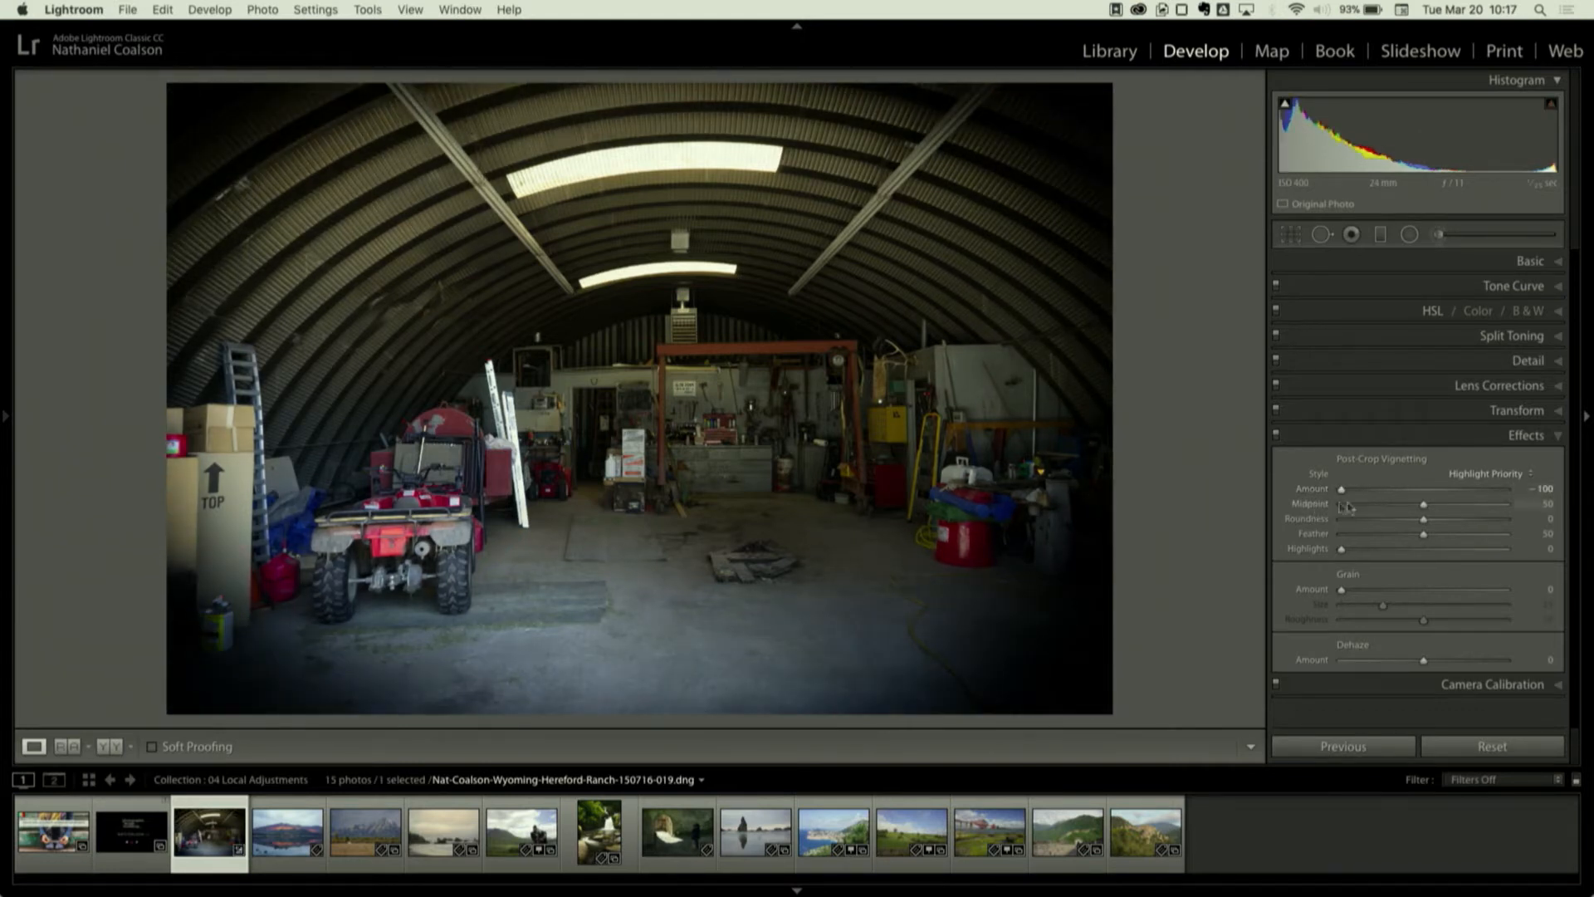
left_click_drag(1419, 504, 1414, 552)
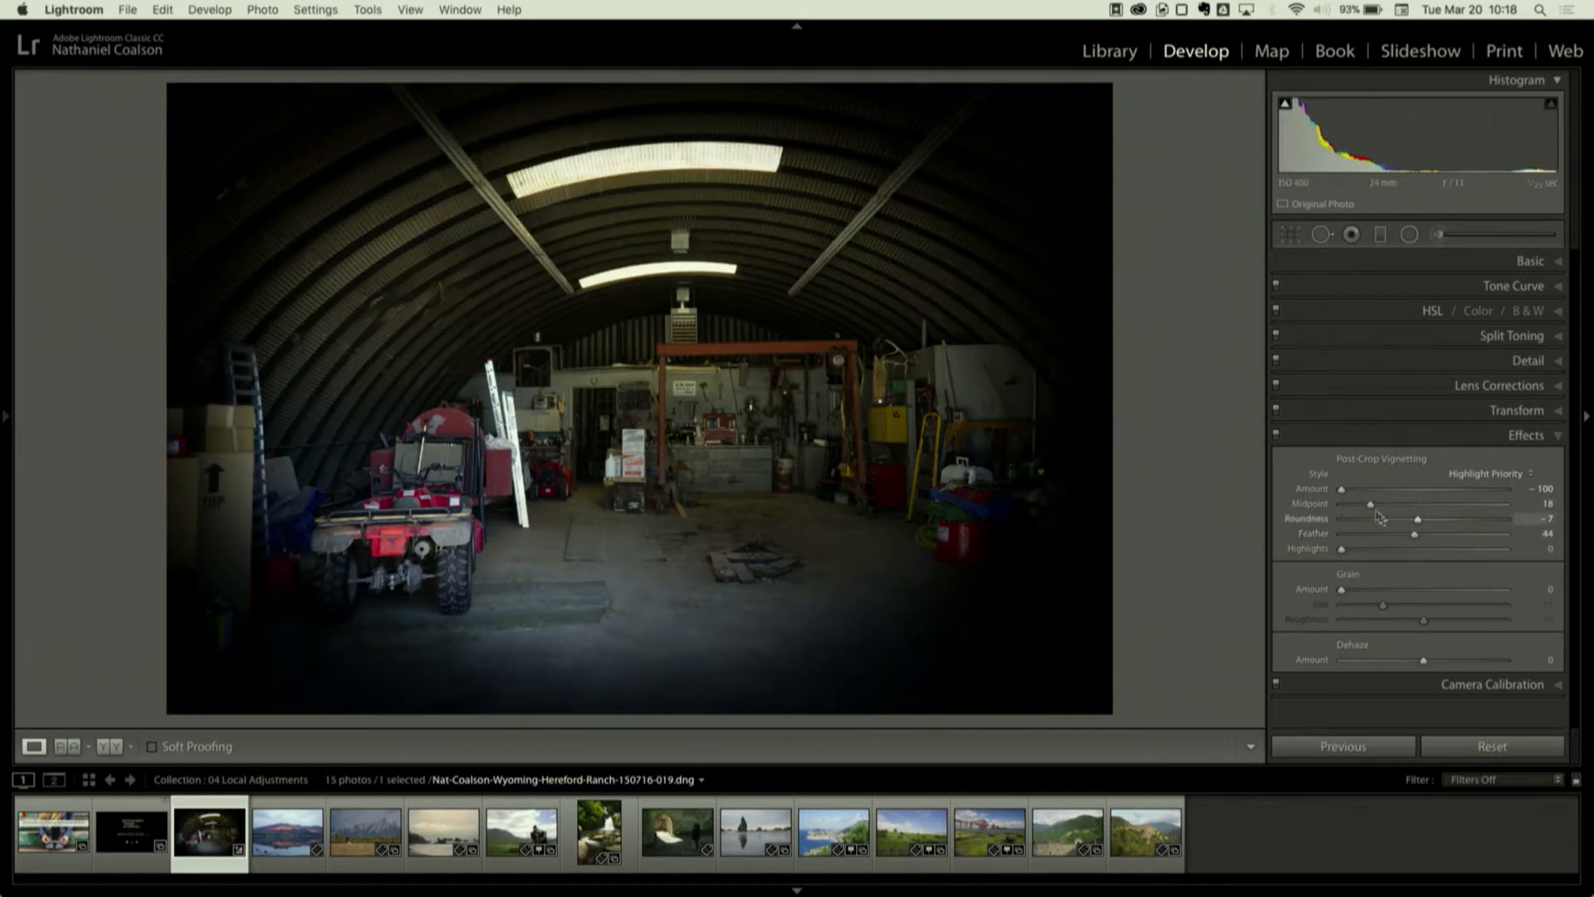
left_click_drag(1343, 495, 1384, 500)
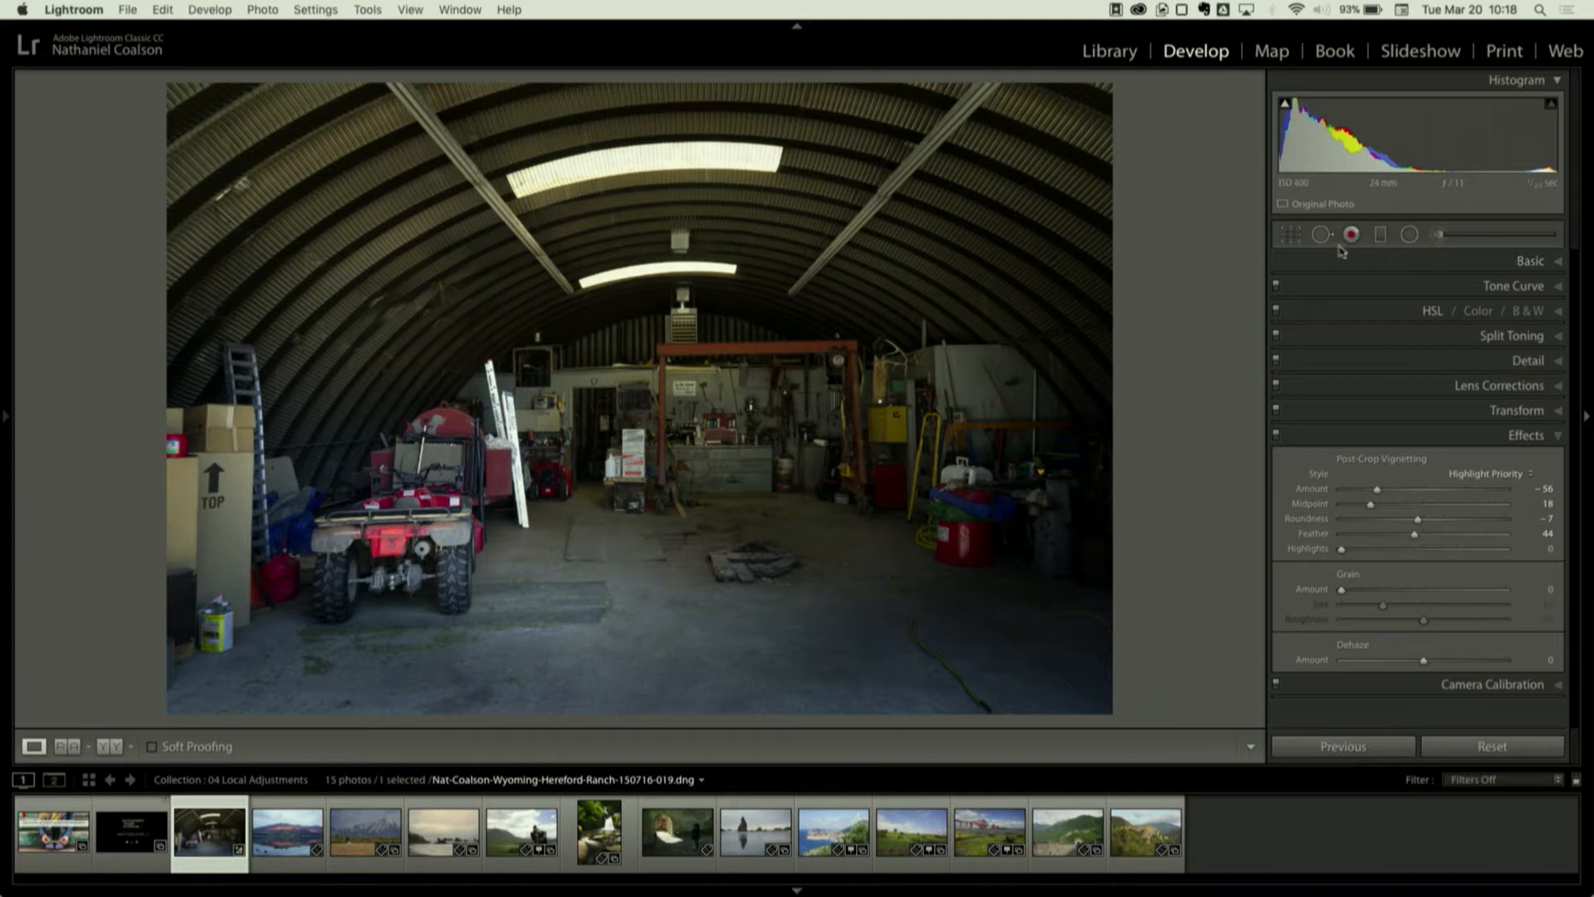
- Draw a large elliptical radial filter centred on the workbench at the back of the garage, with exposure -1.33
left_click(1411, 235)
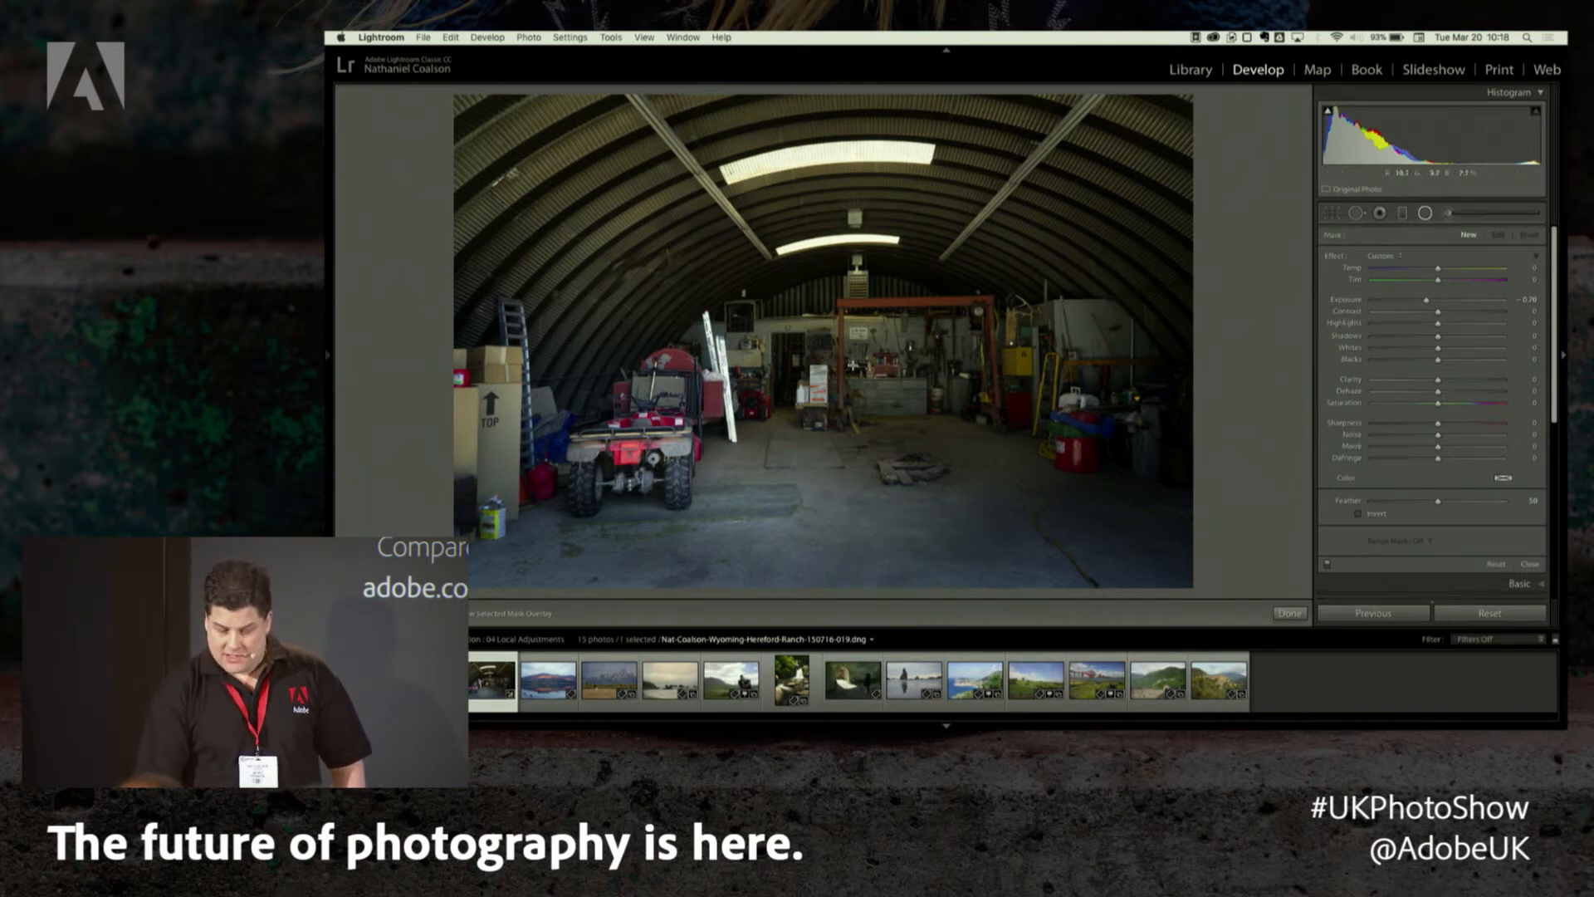
left_click_drag(852, 364, 596, 178)
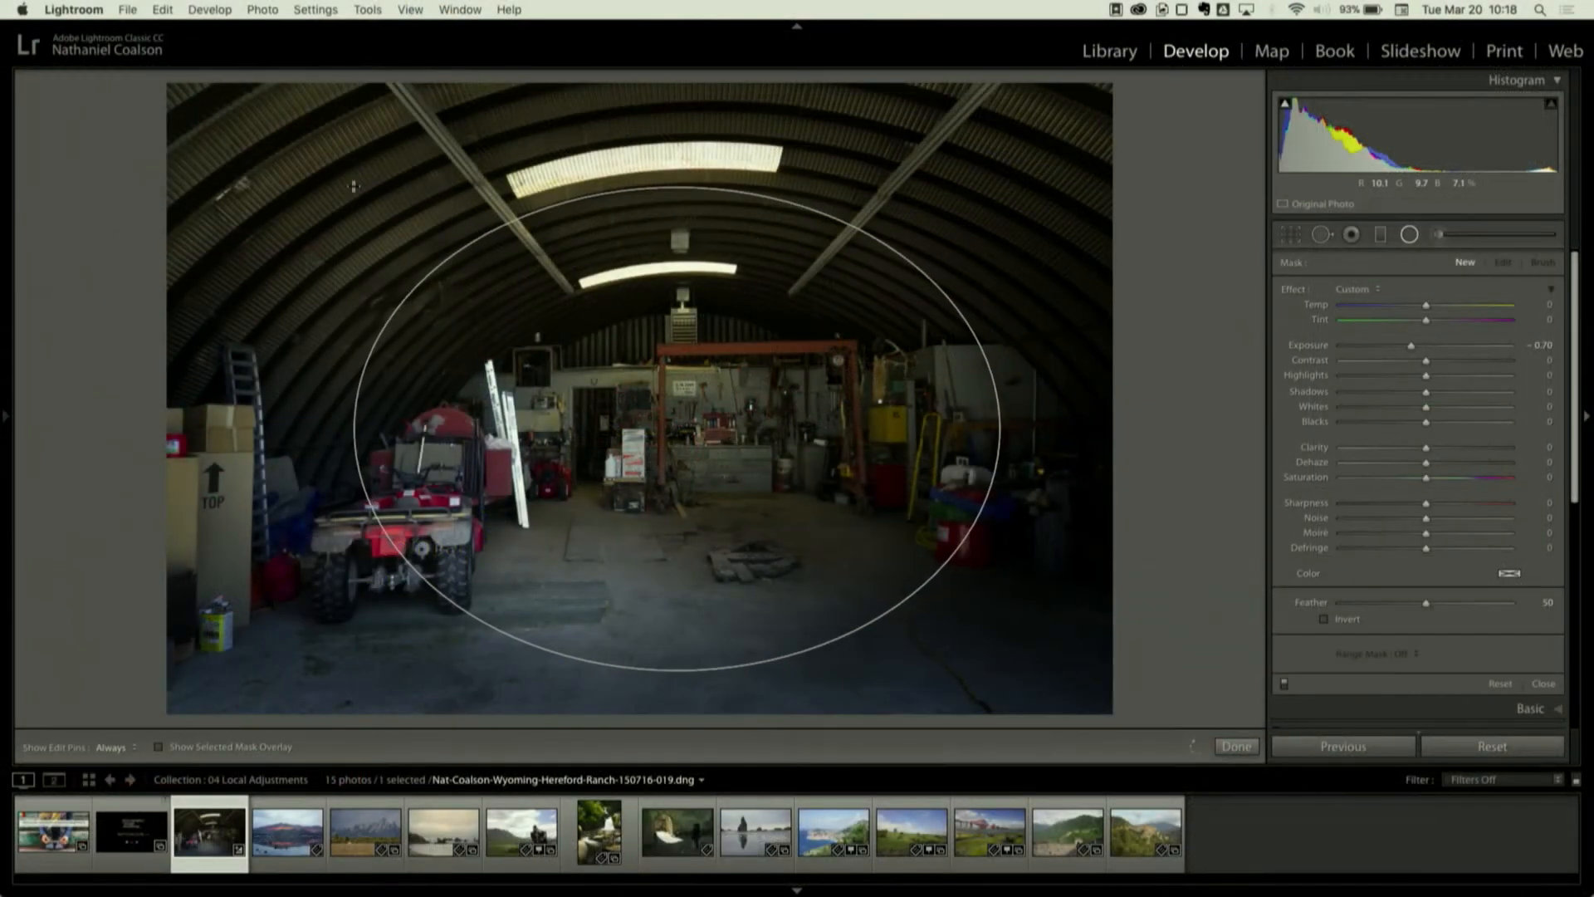
left_click_drag(349, 176, 352, 185)
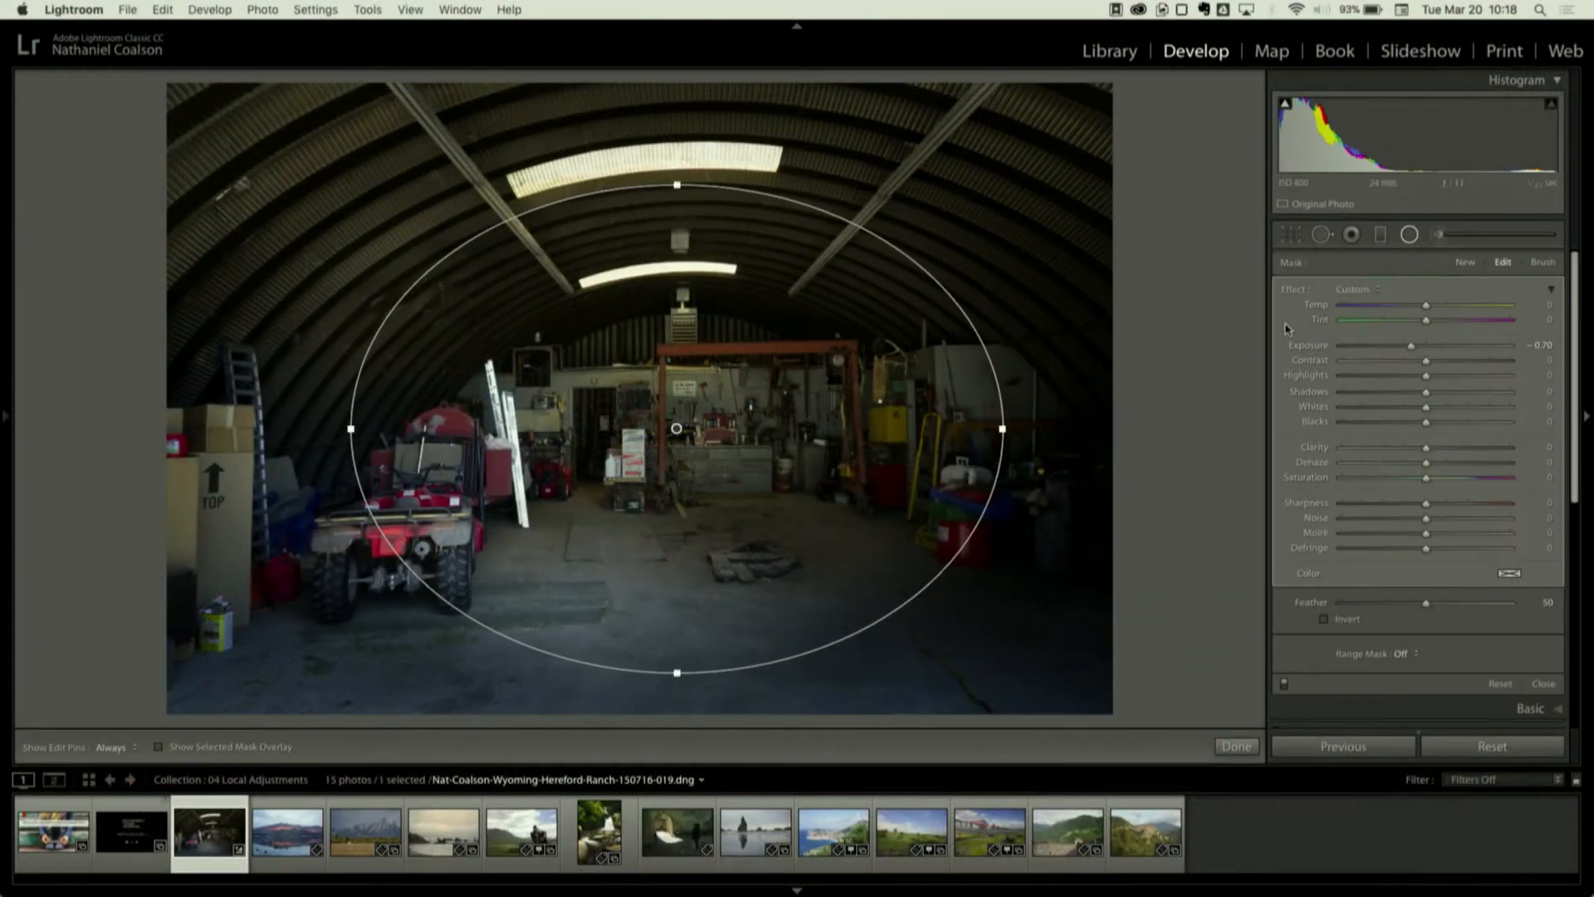
mouse_move(1403, 348)
left_mouse_down()
mouse_move(1444, 359)
mouse_move(1402, 366)
mouse_move(1445, 362)
mouse_move(1402, 368)
left_mouse_up()
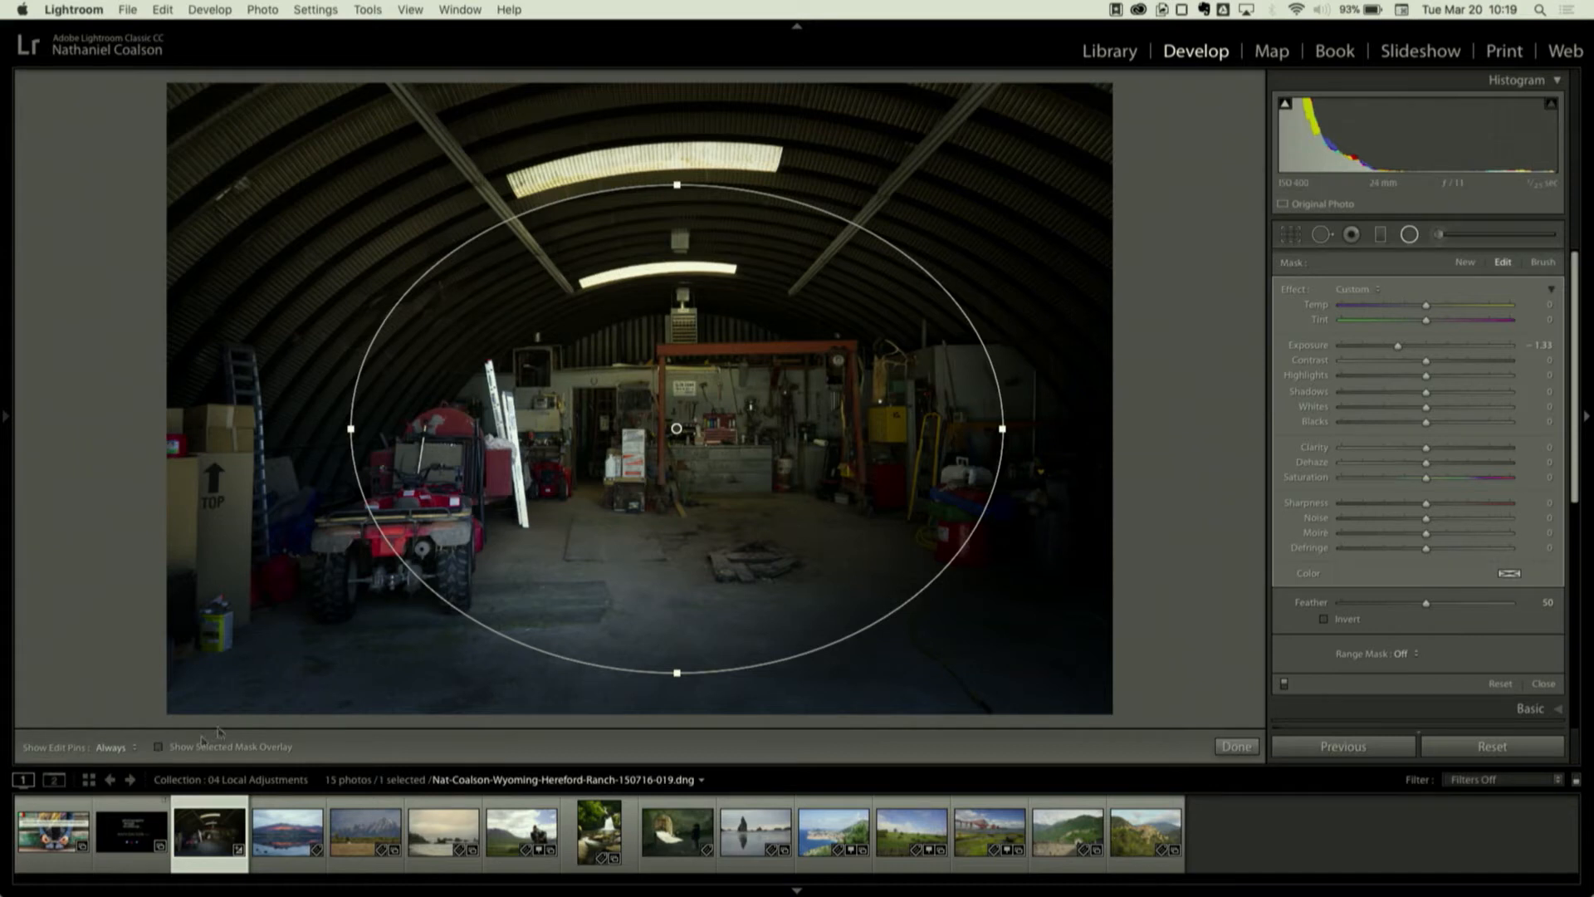
- Check the radial filter's coverage with the mask overlay, hide the overlay, and lower the filter's exposure to -2.38
left_click(159, 748)
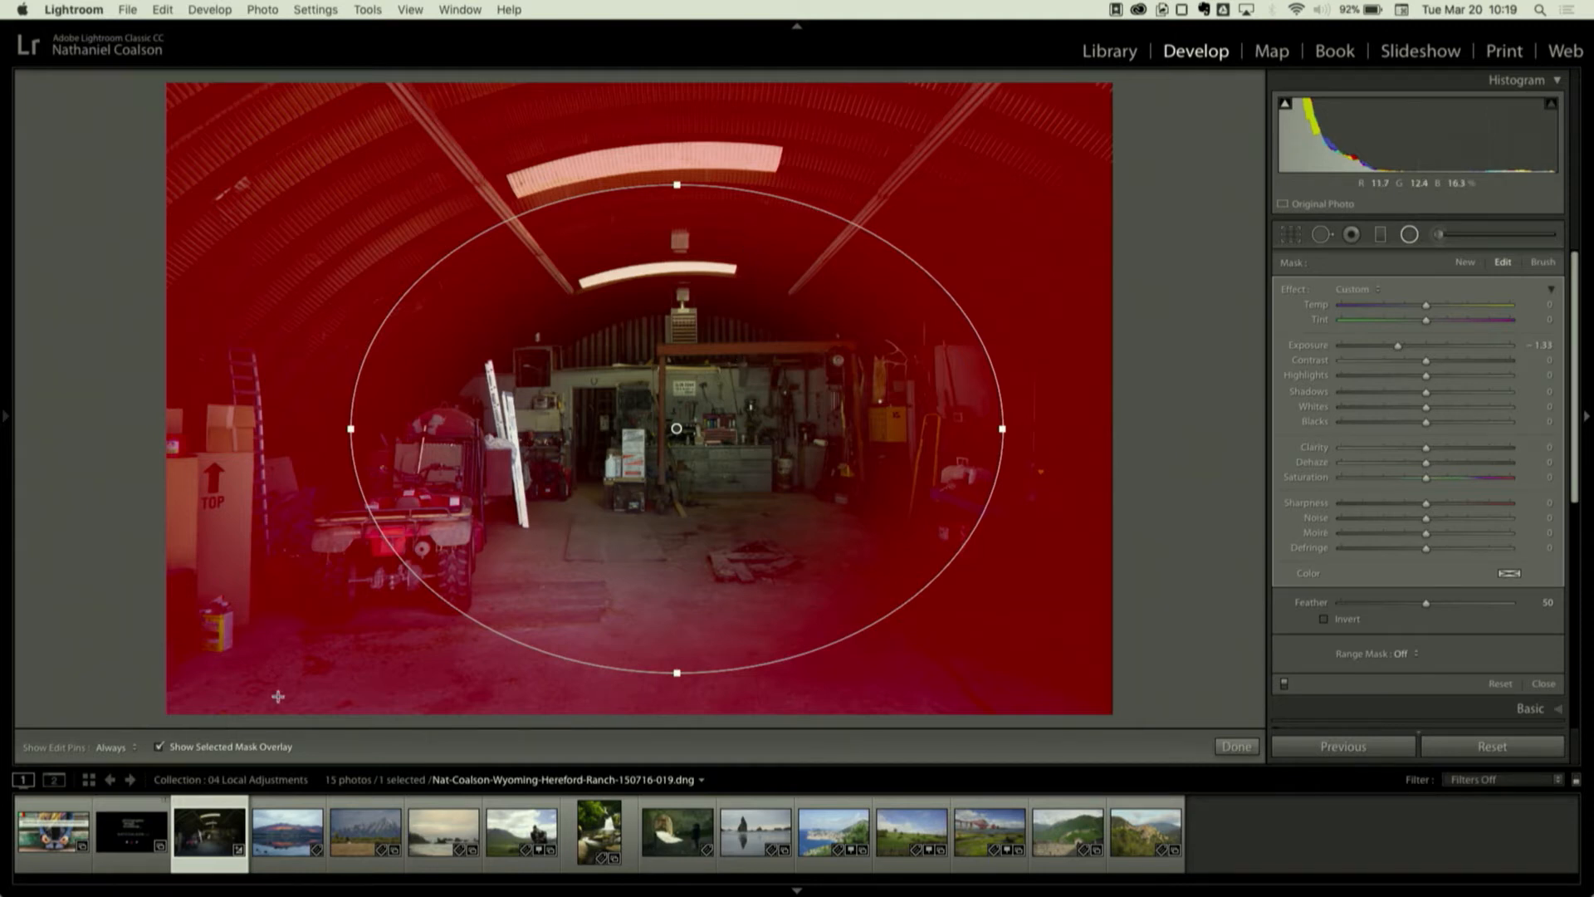
left_click(159, 749)
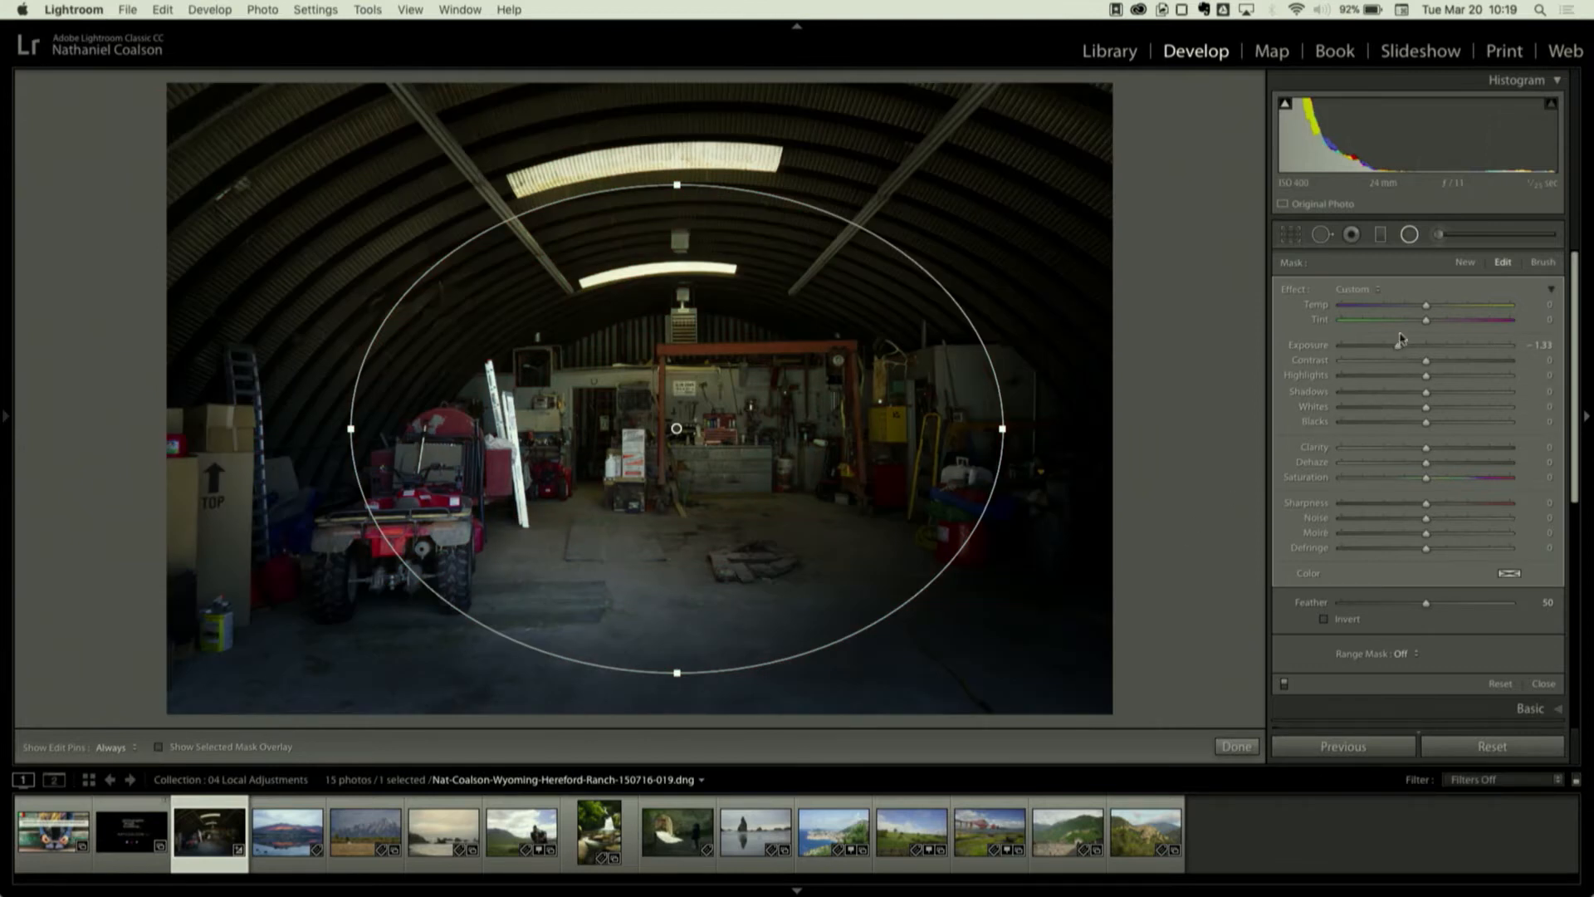
left_click_drag(1398, 350, 1370, 357)
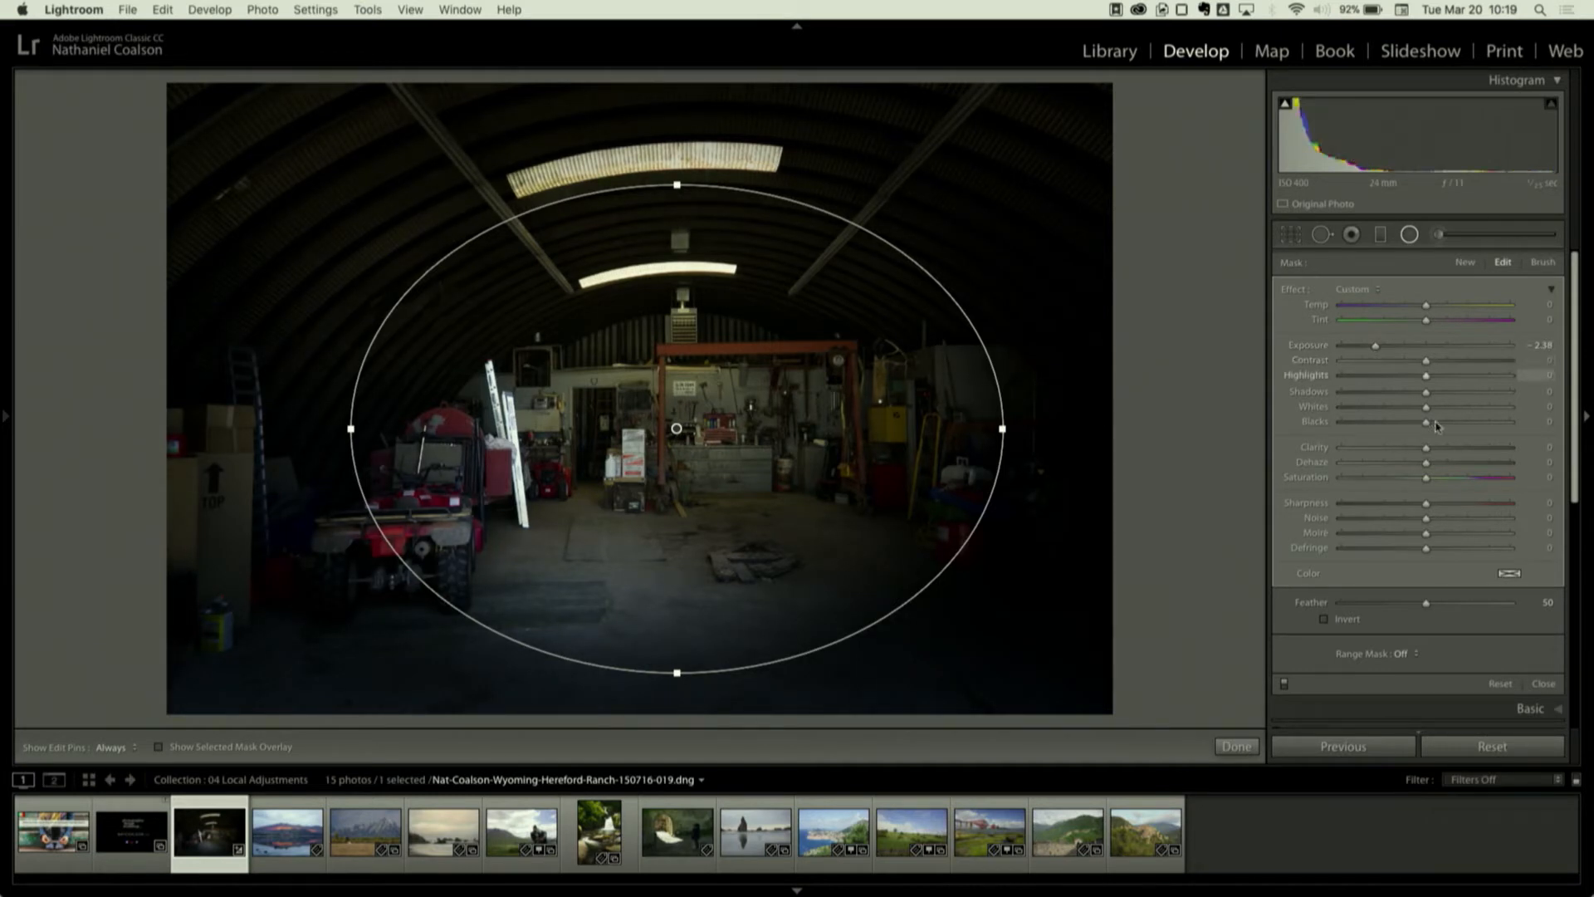
- Invert the radial filter's mask, raise its exposure to 1.04 to brighten the garage's centre, and close the filter
left_click(1324, 620)
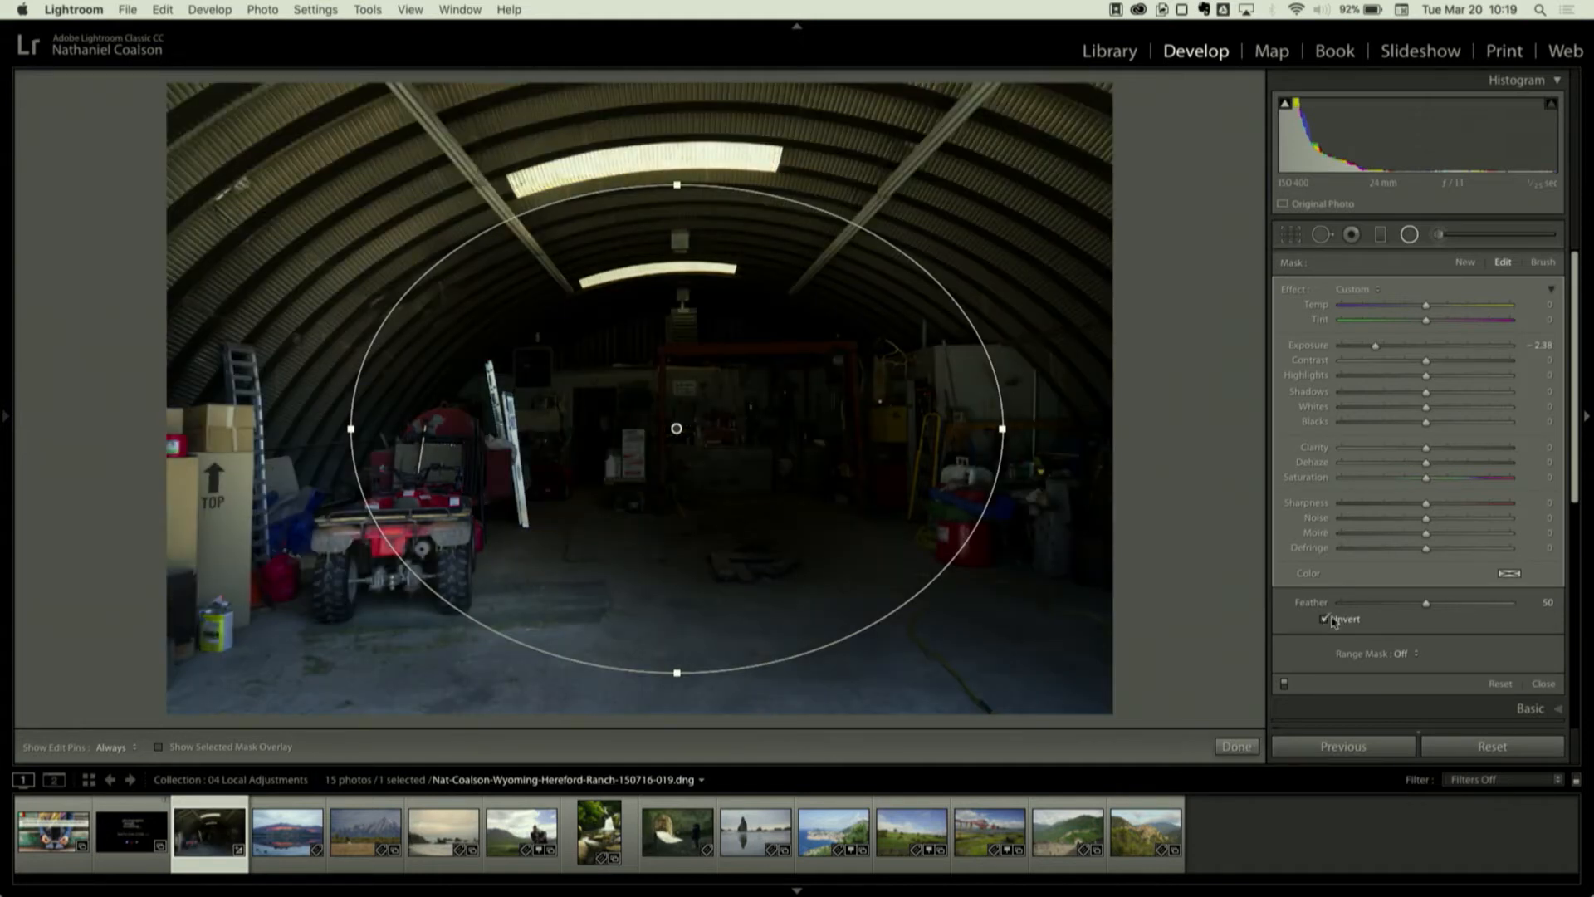
left_click_drag(1377, 349, 1446, 355)
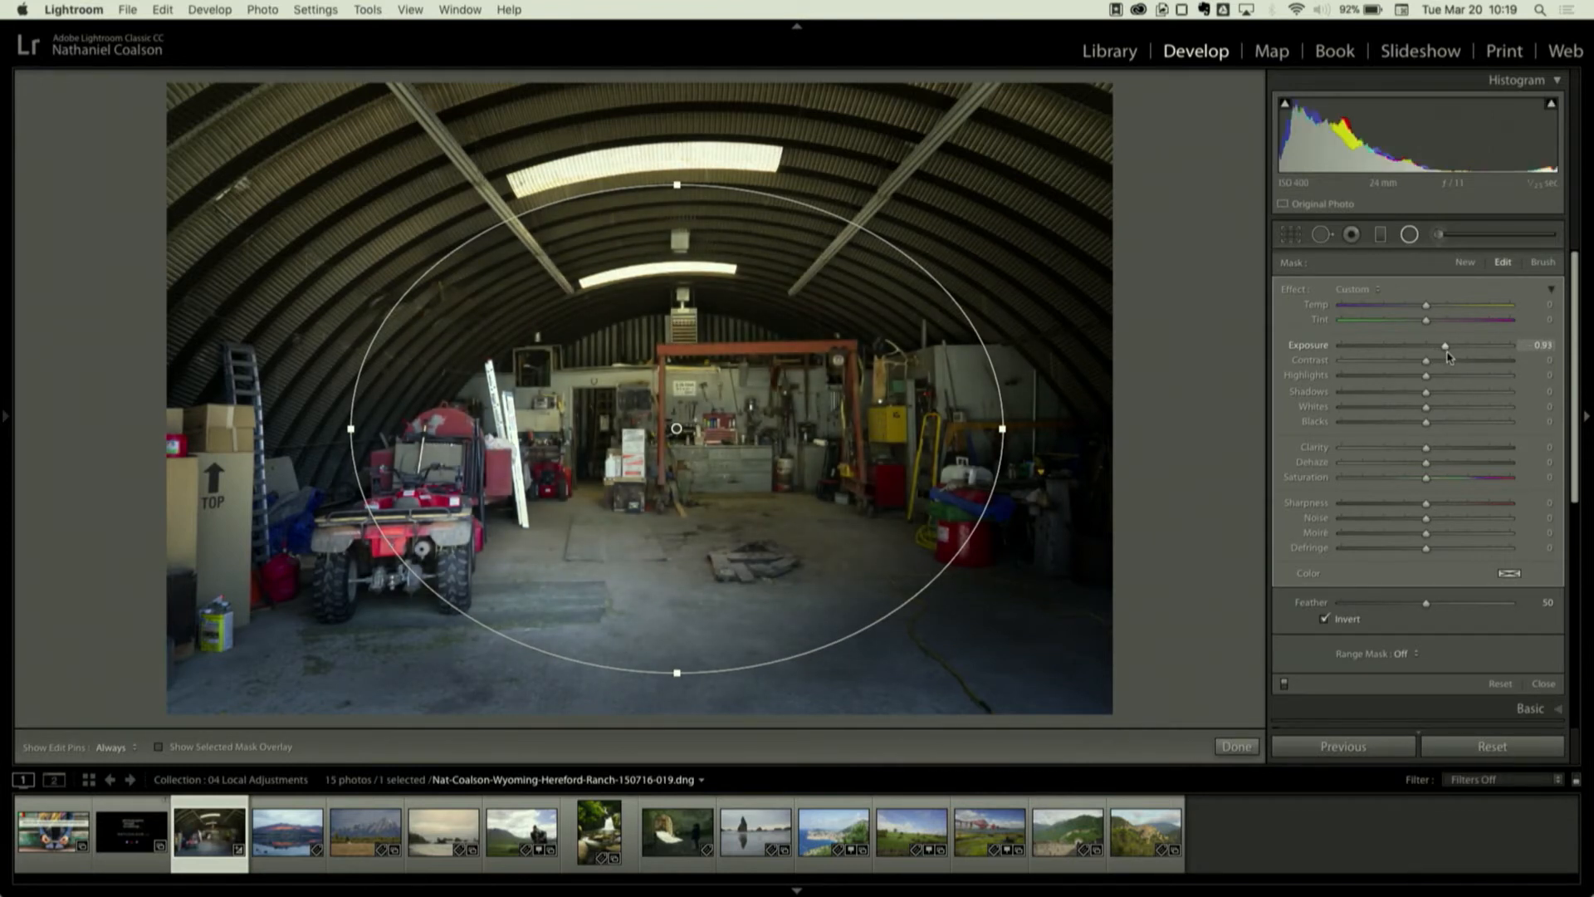
left_click_drag(1446, 356, 1448, 356)
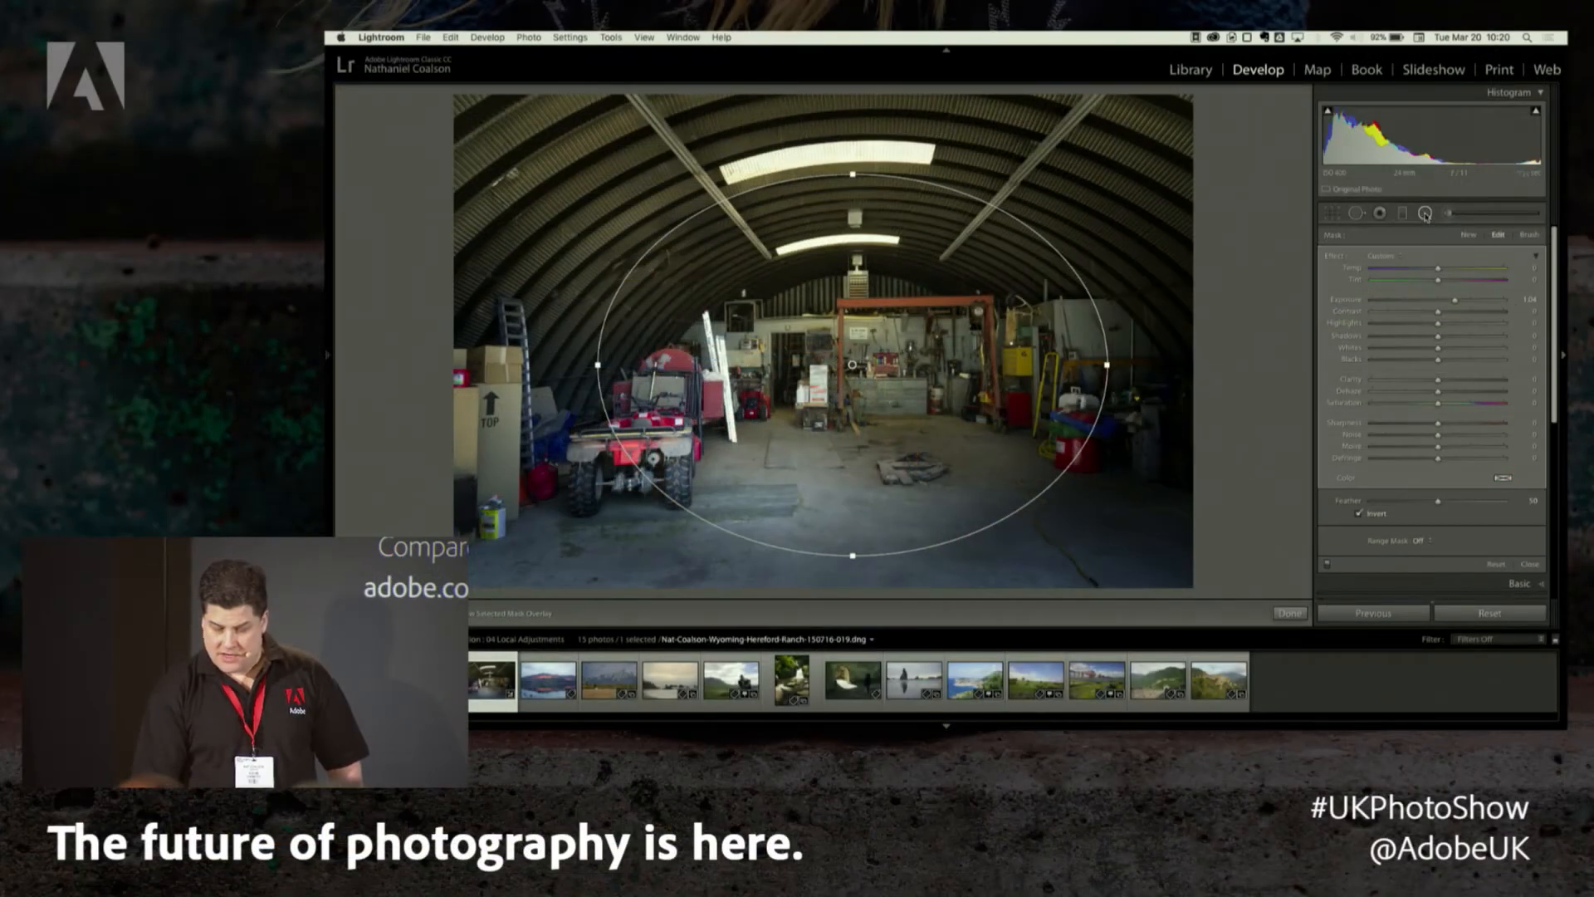
left_click(1425, 214)
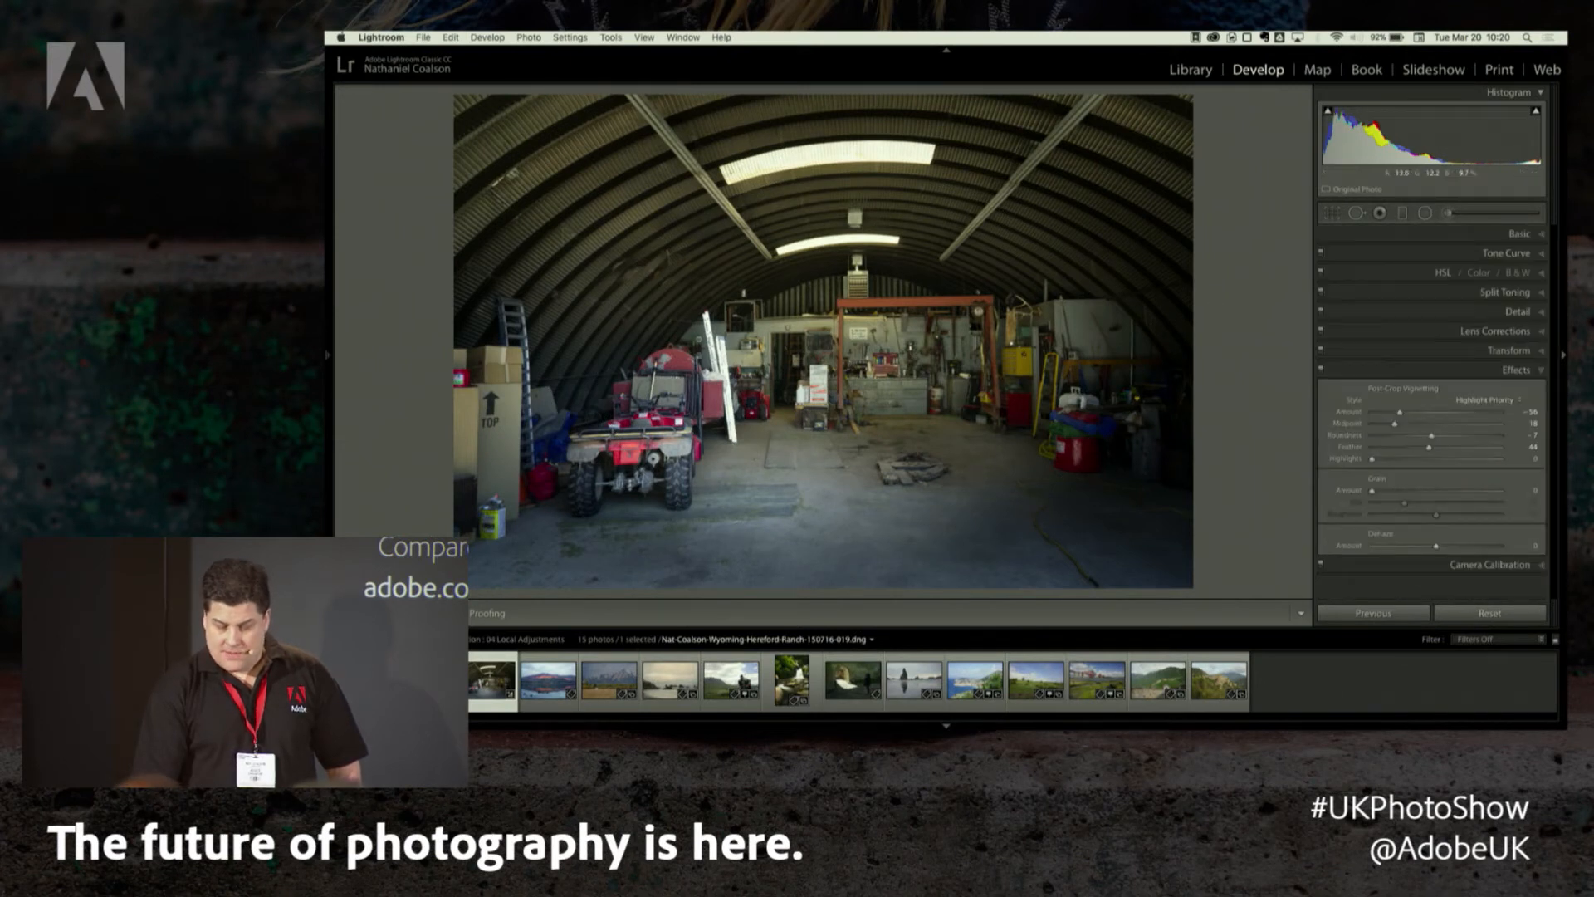
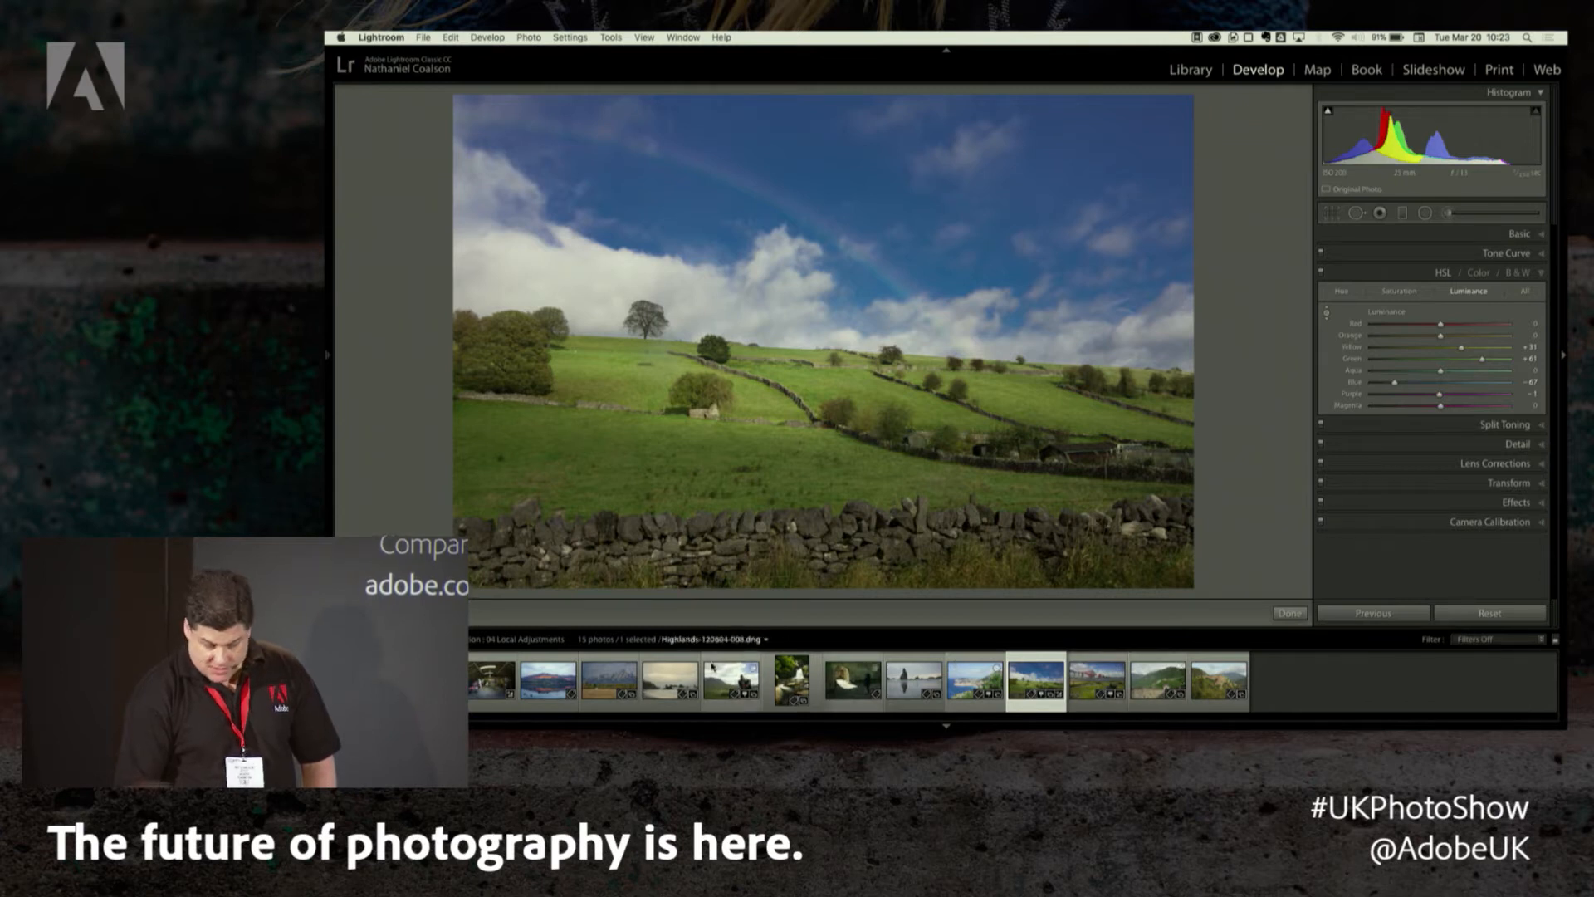
- Open the West_Wanaka_090419_021.dng lake photo and draw a level graduated filter from the upper sky down to the middle of the mountains
left_click(548, 680)
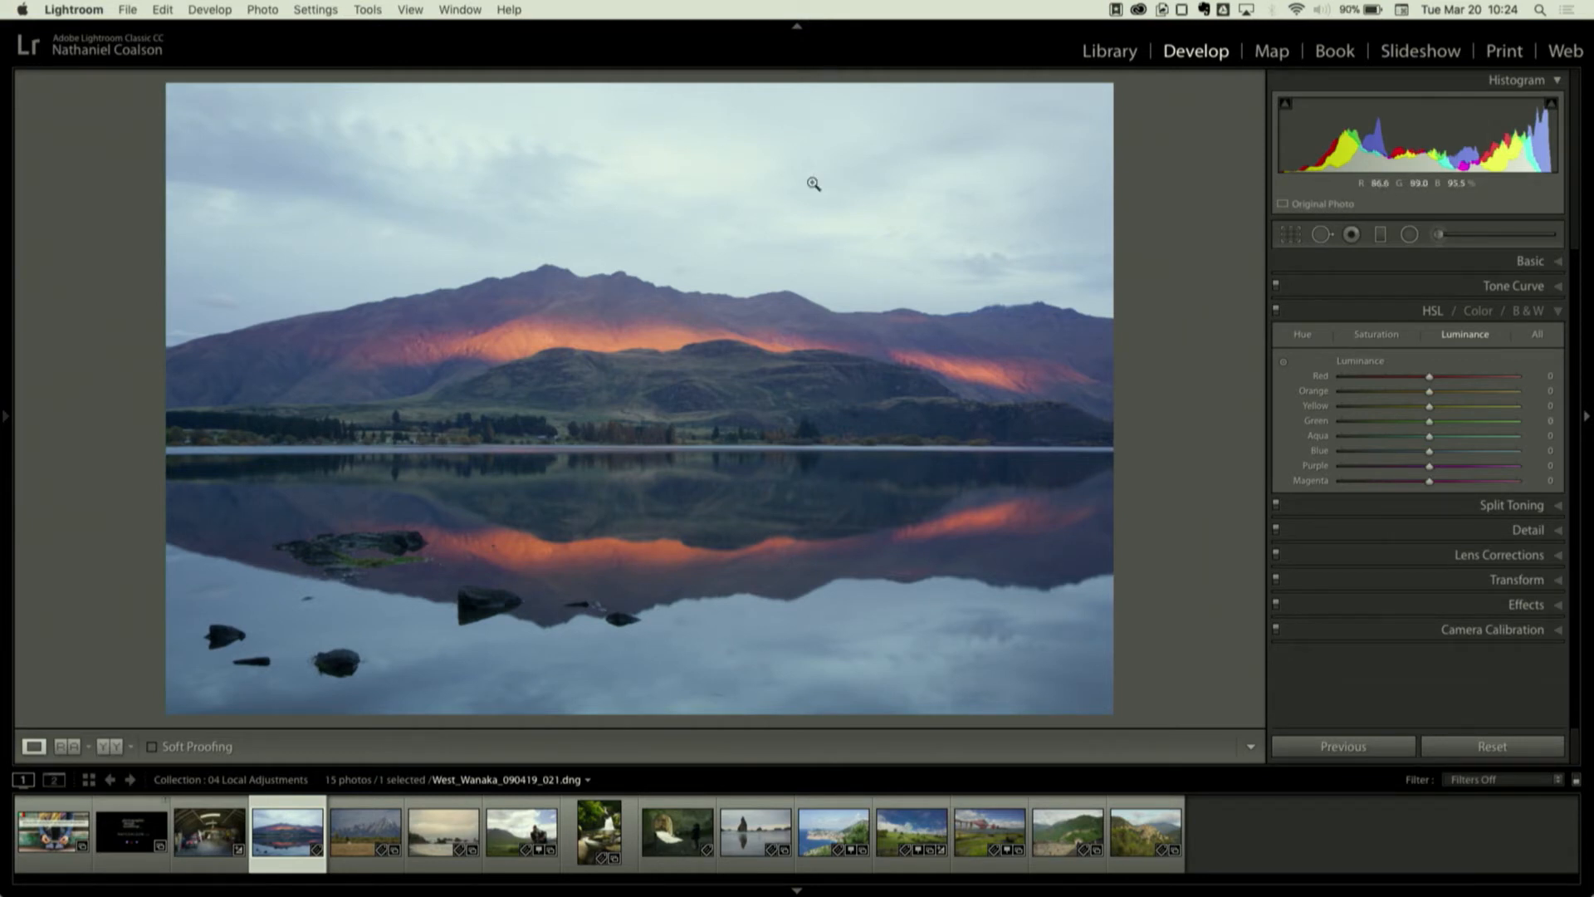
left_click(1380, 236)
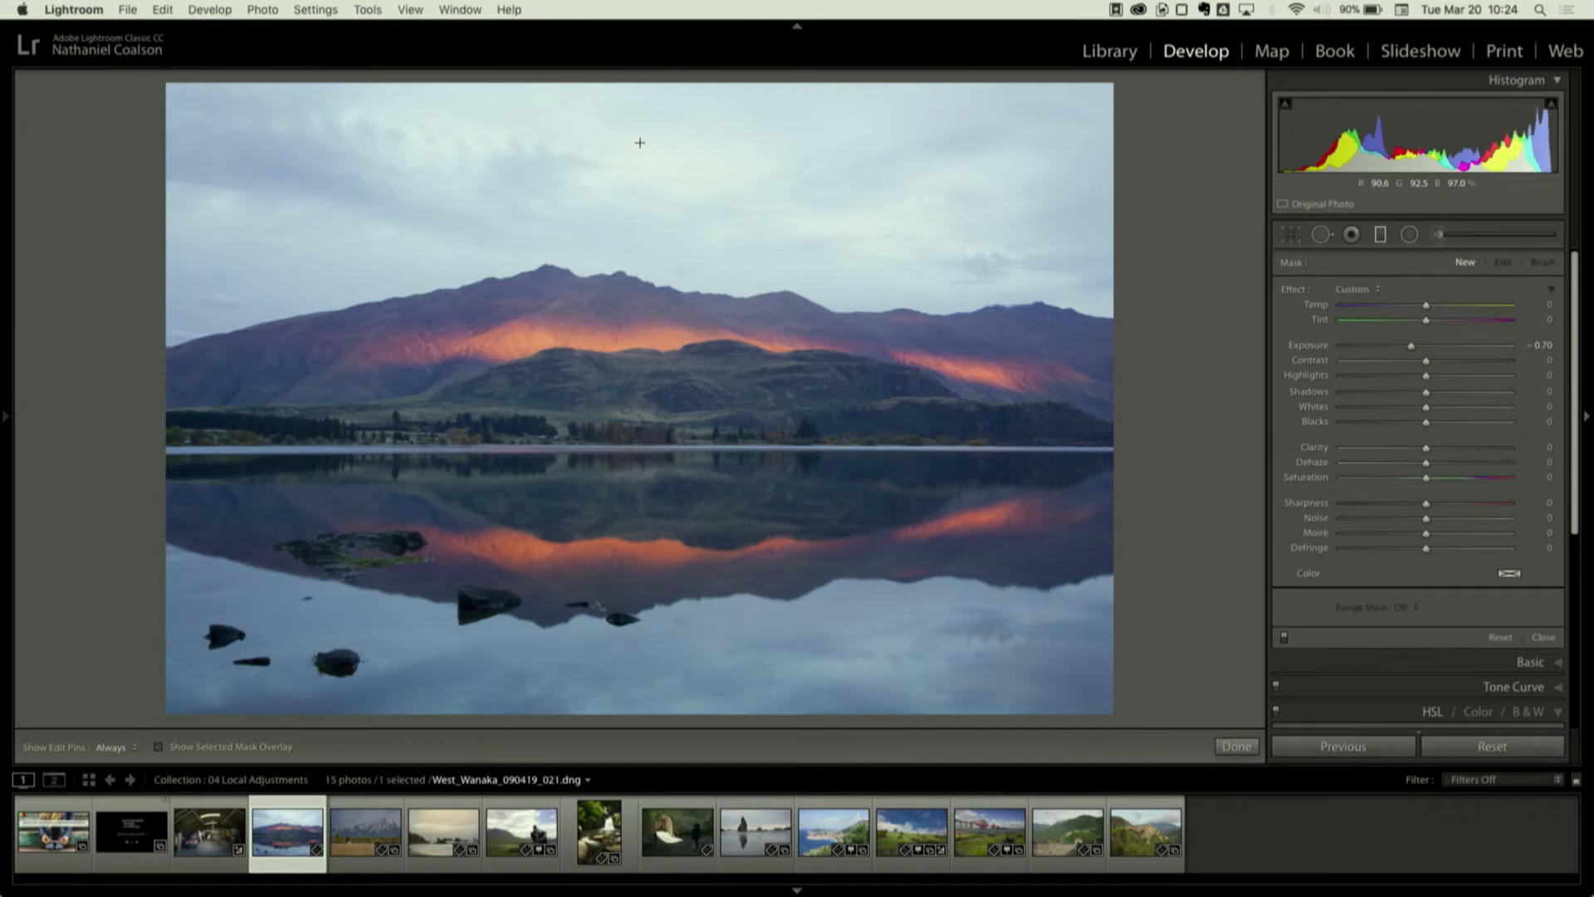
left_click_drag(640, 143, 643, 278)
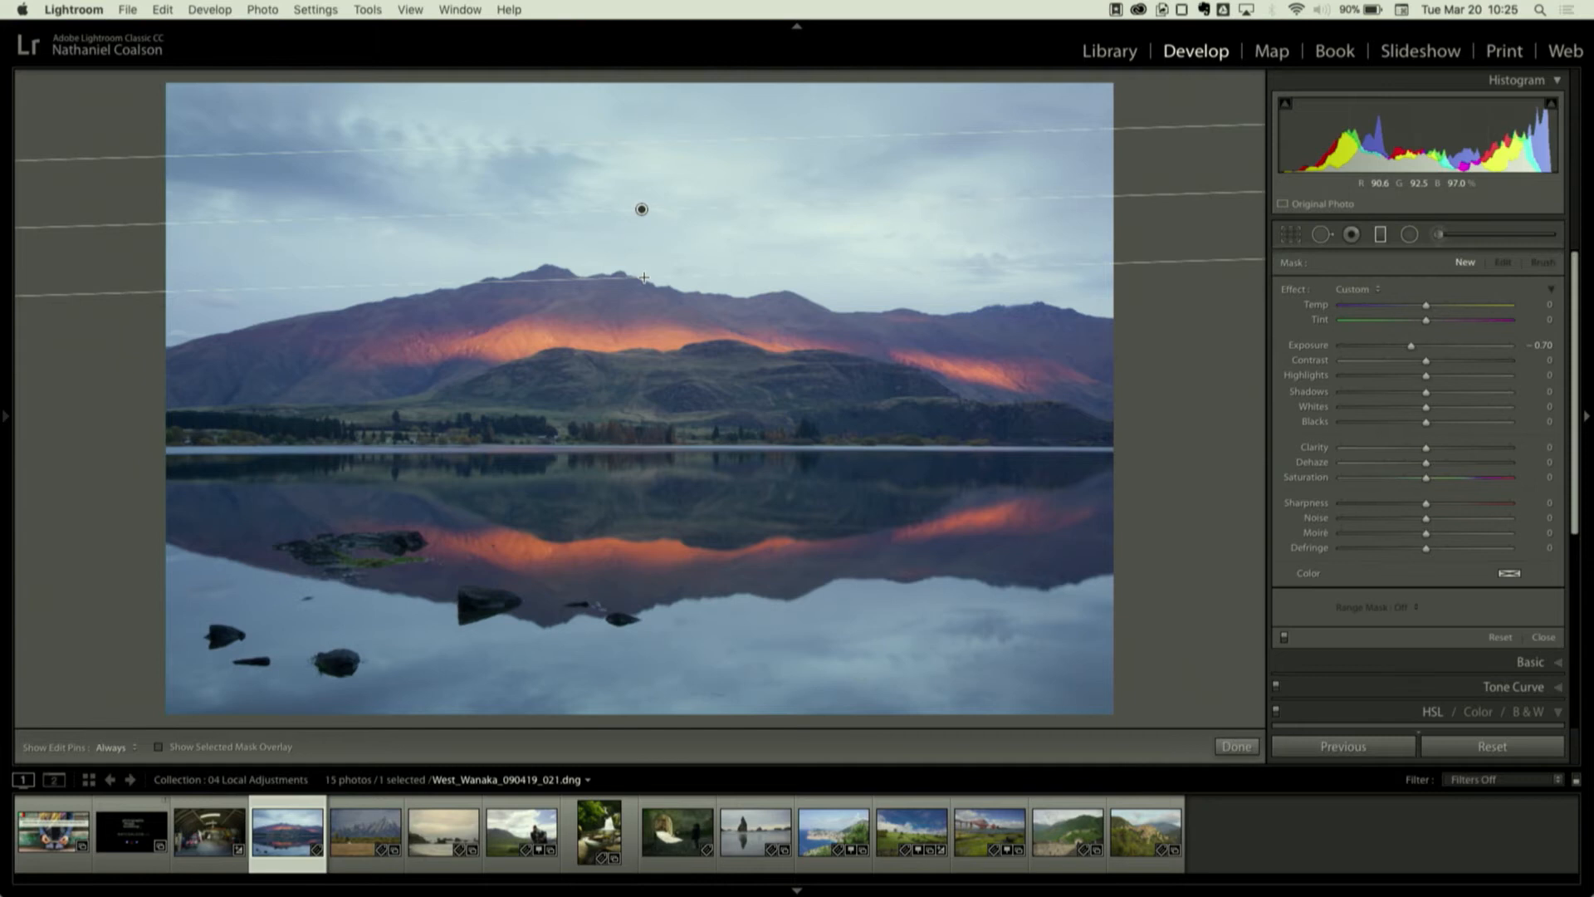
left_click_drag(644, 277, 653, 321)
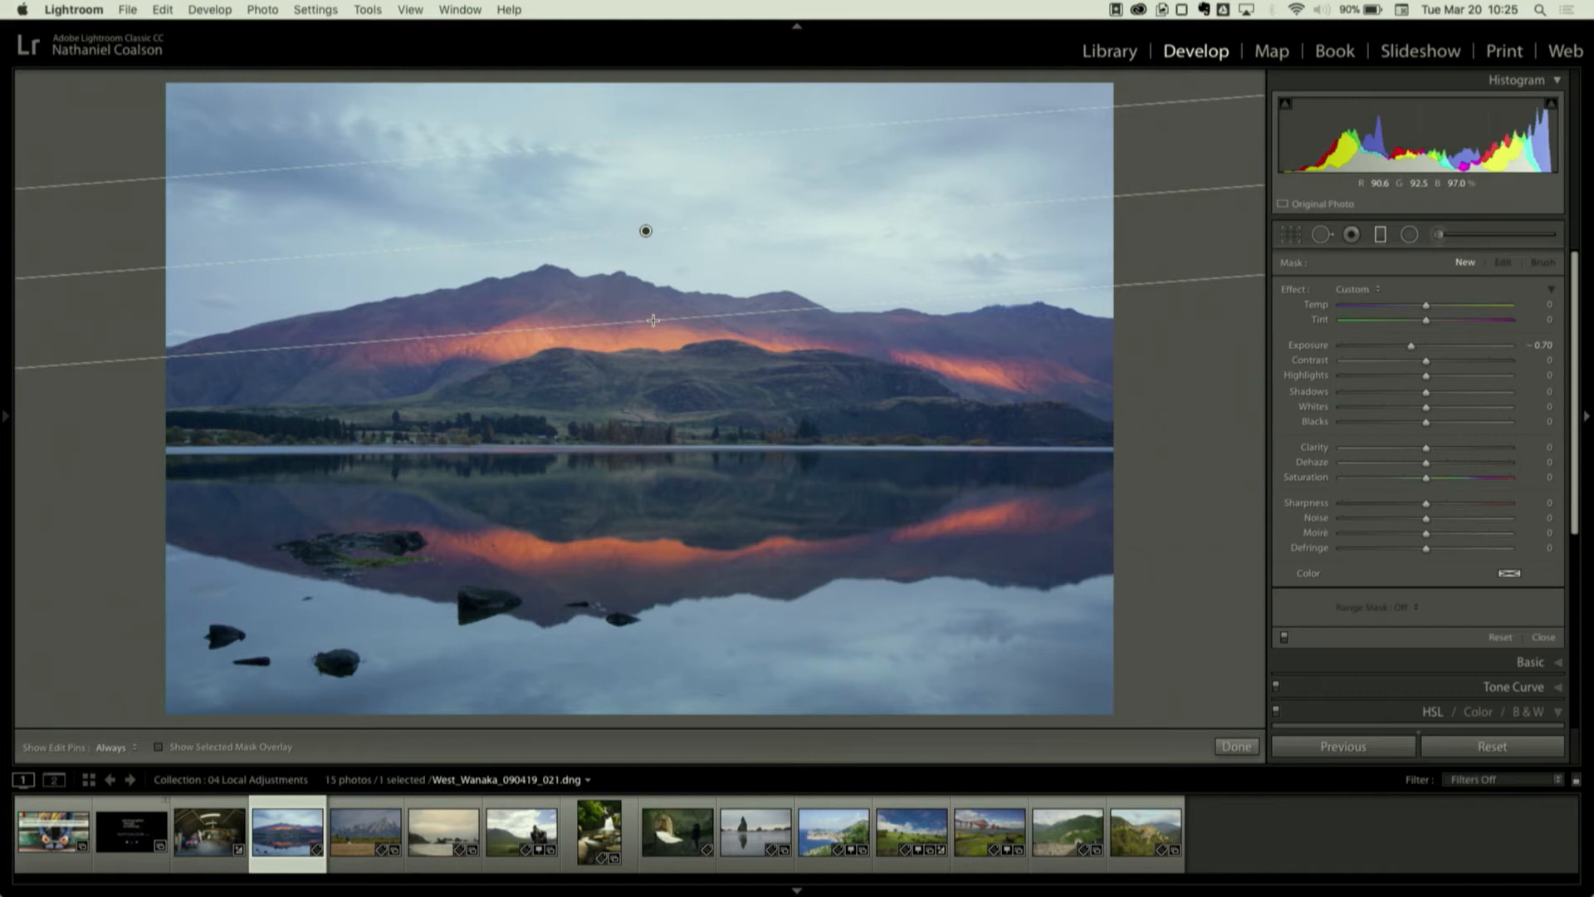
left_click_drag(653, 320, 784, 362)
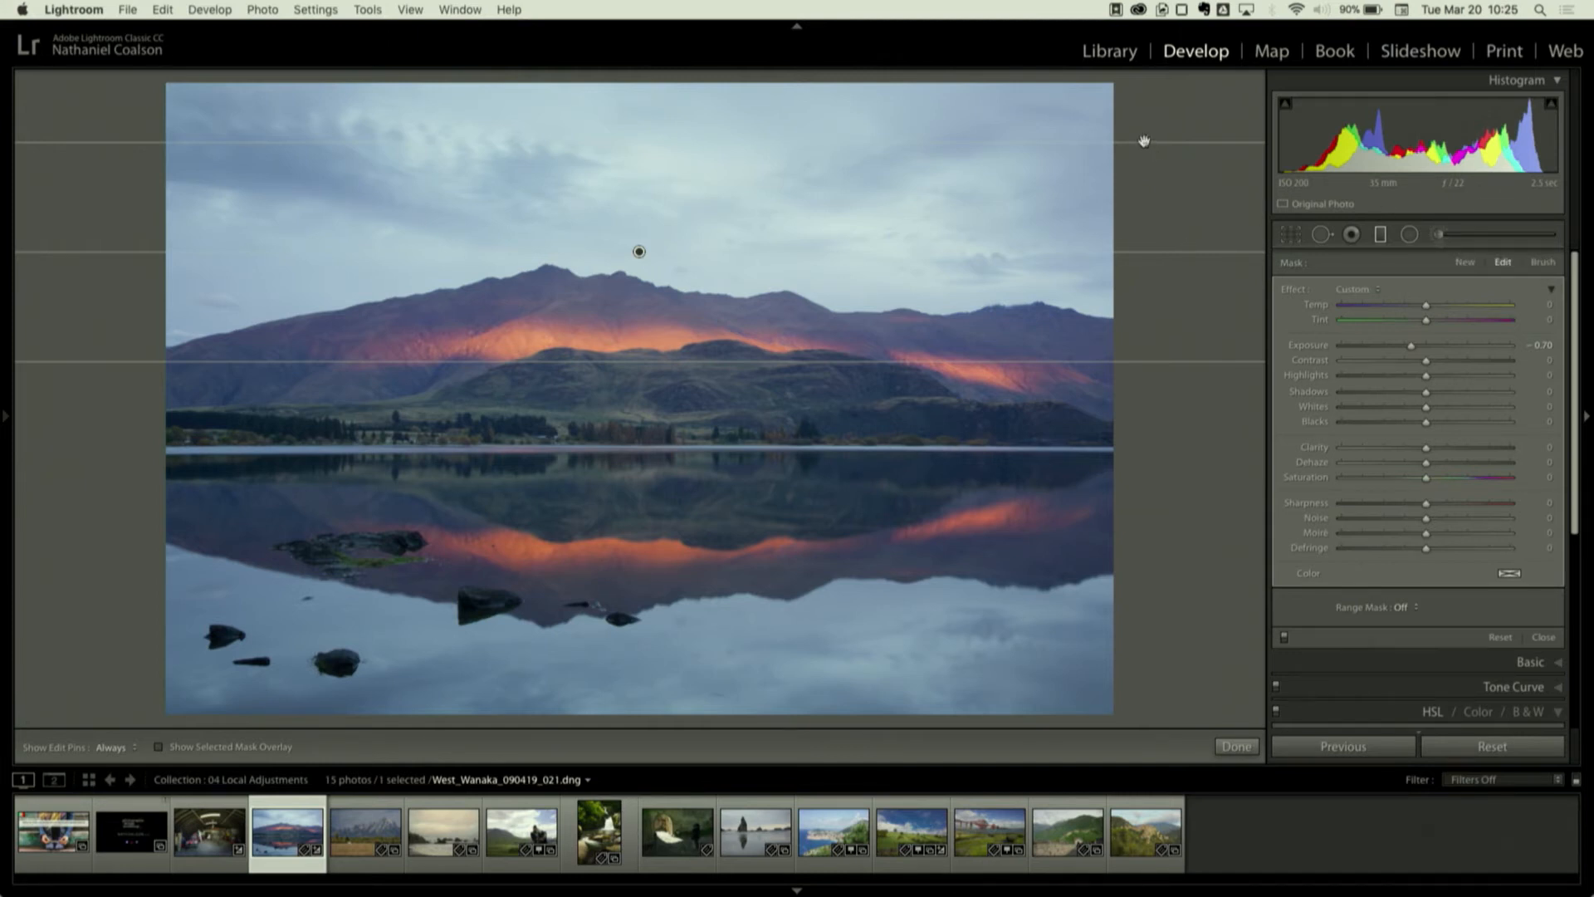
- Reshape the graduated filter so its transition runs from just above the mountain peak down to the far shoreline
left_click_drag(1137, 147, 1165, 172)
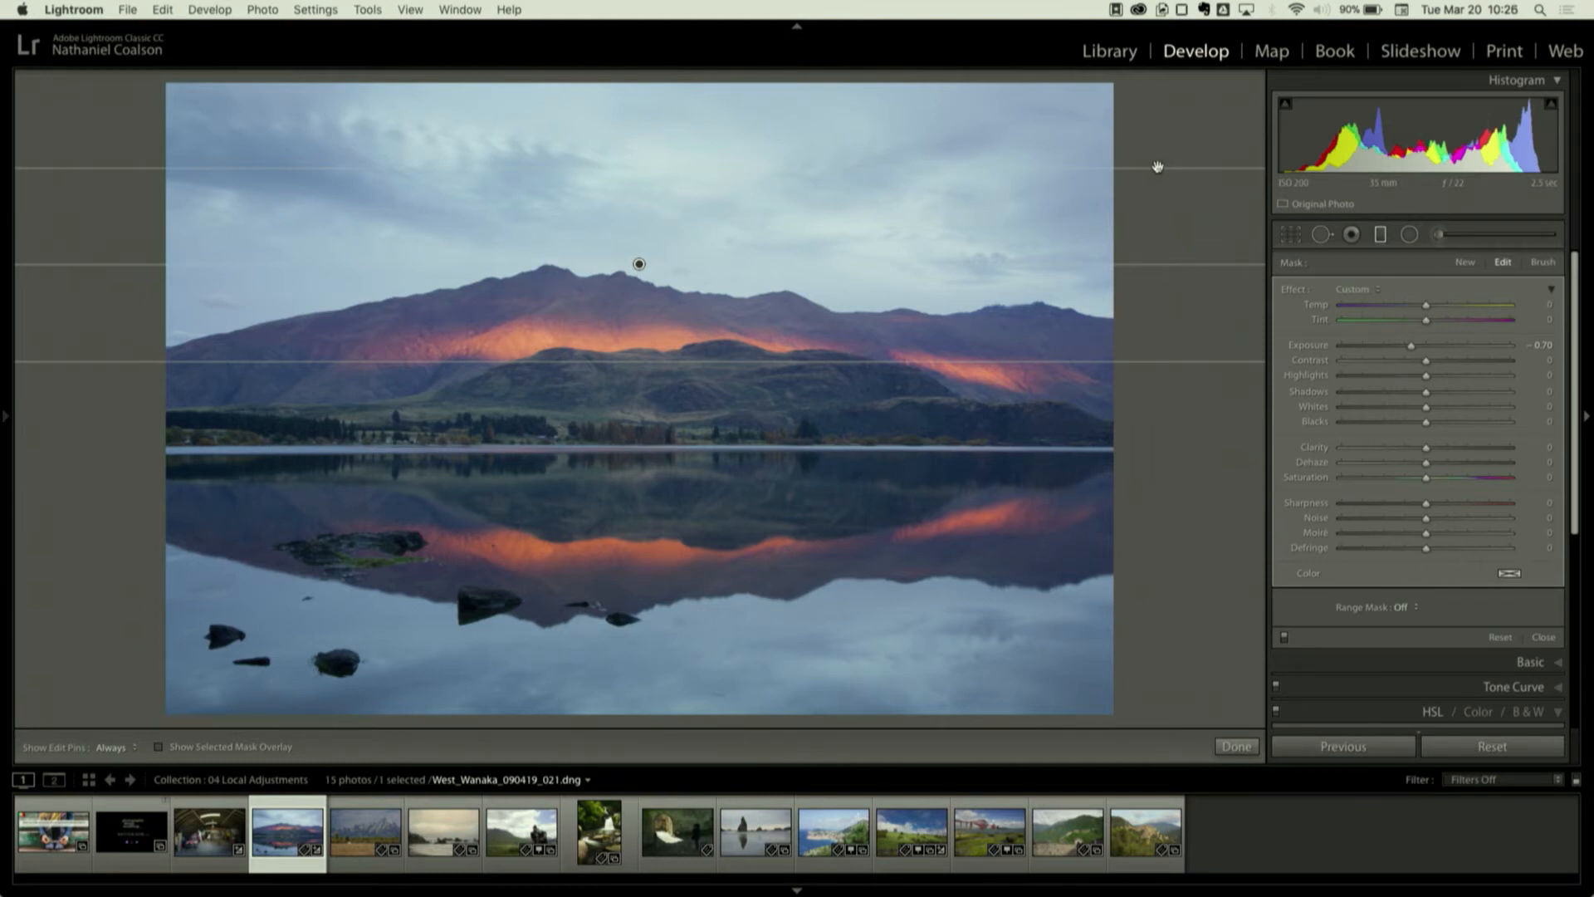
left_click_drag(1158, 167, 1111, 255)
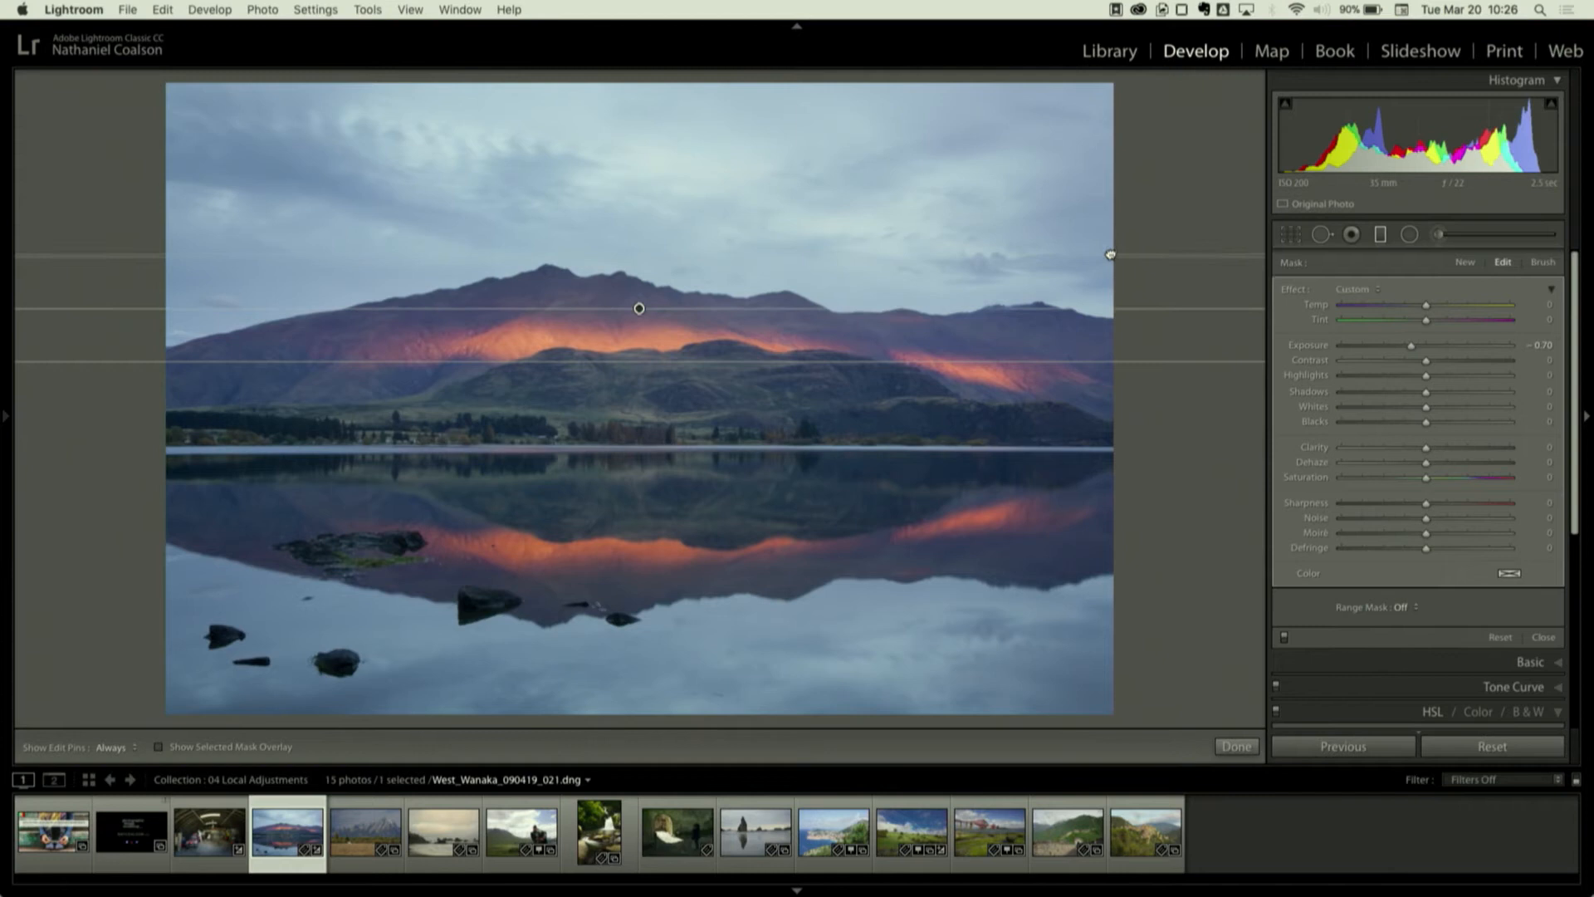
left_click_drag(1134, 361, 1136, 441)
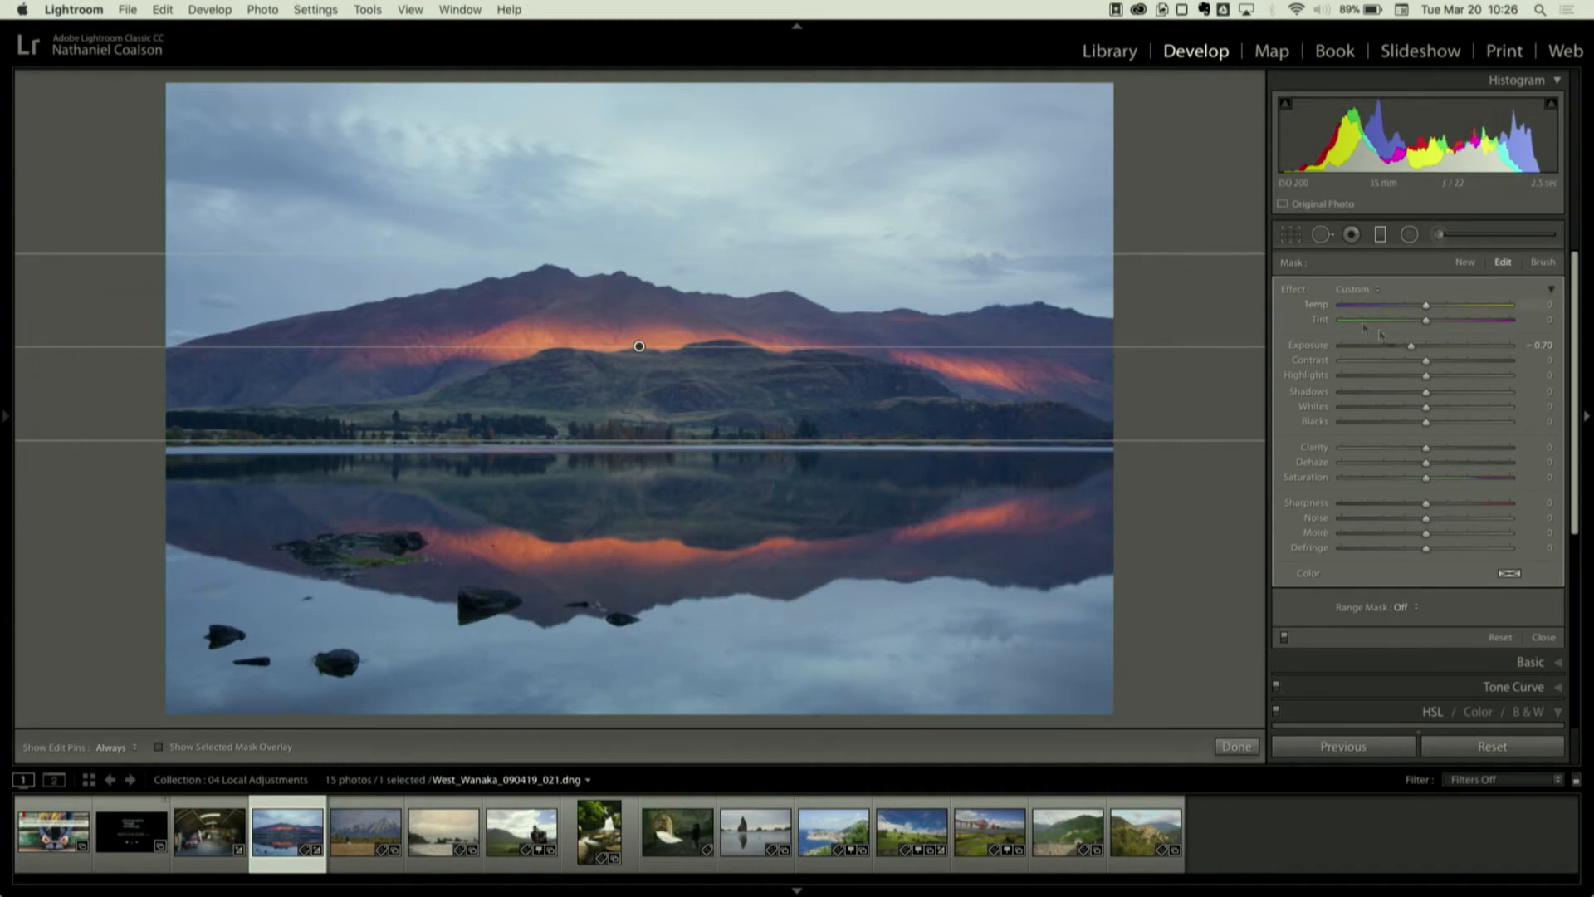
- Set the graduated filter's exposure to -1.78 and move its upper edge down to just below the mountain peak
mouse_move(1412, 349)
left_mouse_down()
mouse_move(1370, 355)
mouse_move(1388, 355)
left_mouse_up()
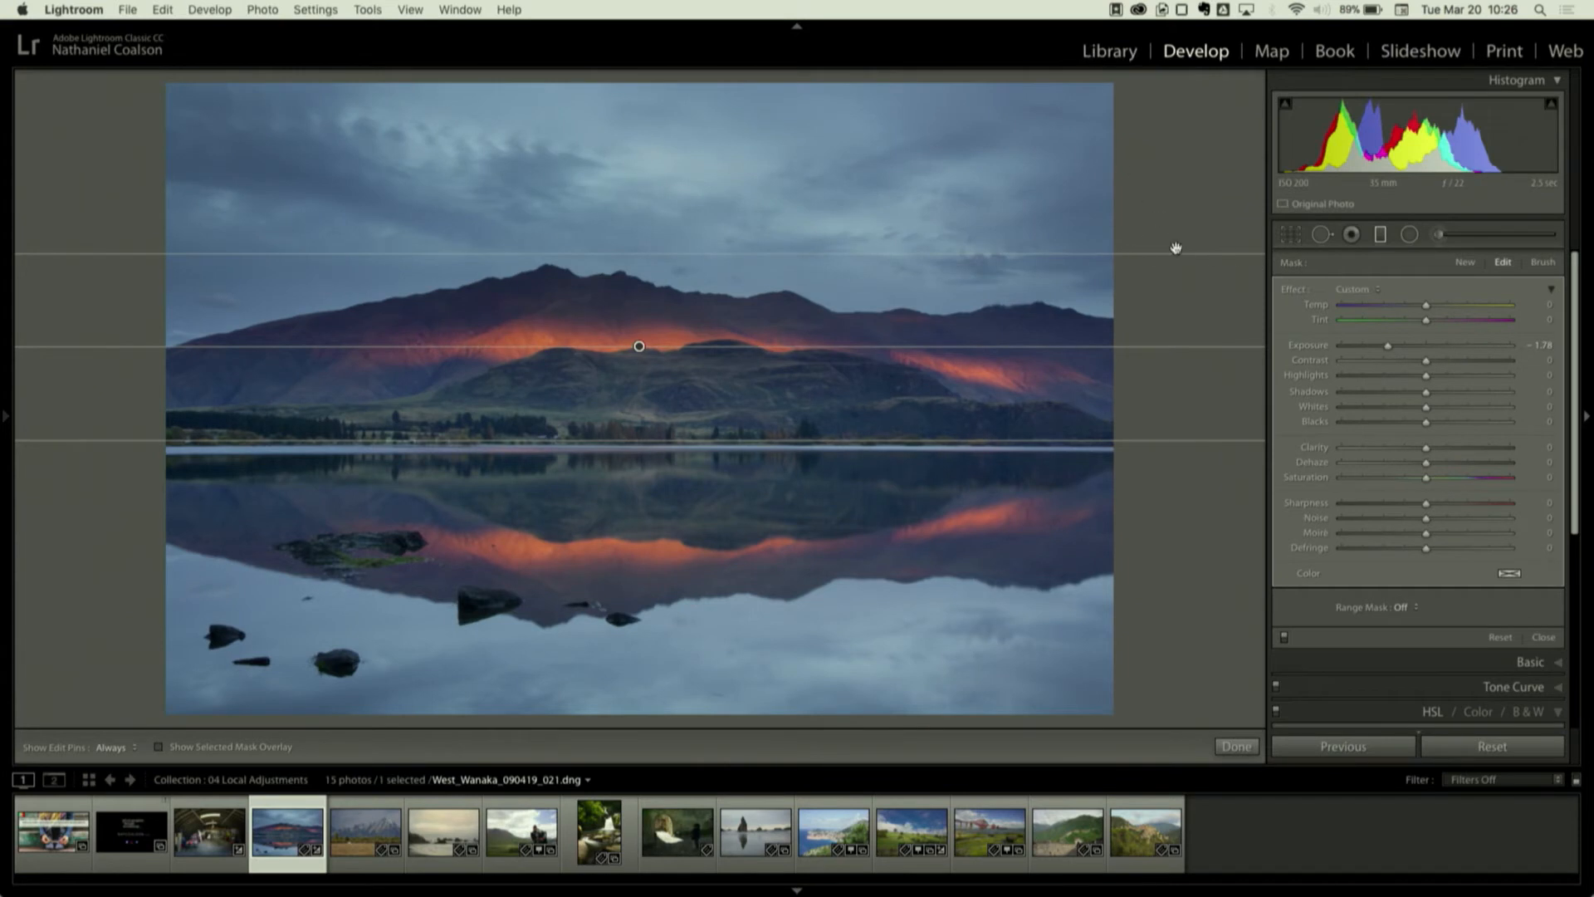
left_click_drag(1163, 251, 1168, 331)
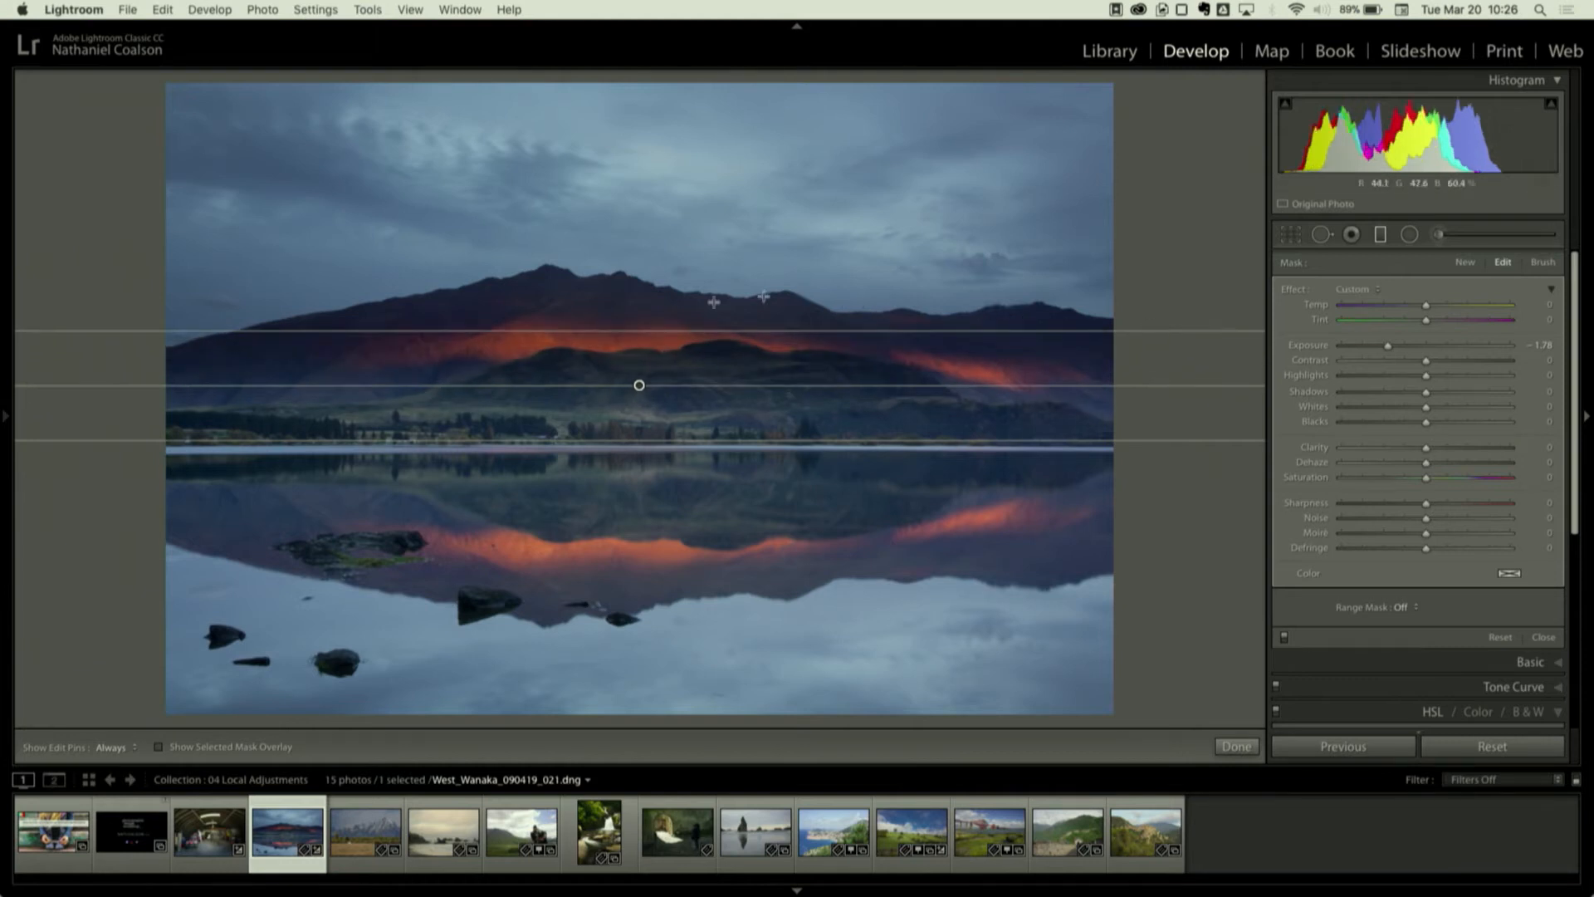
left_click_drag(754, 315, 760, 271)
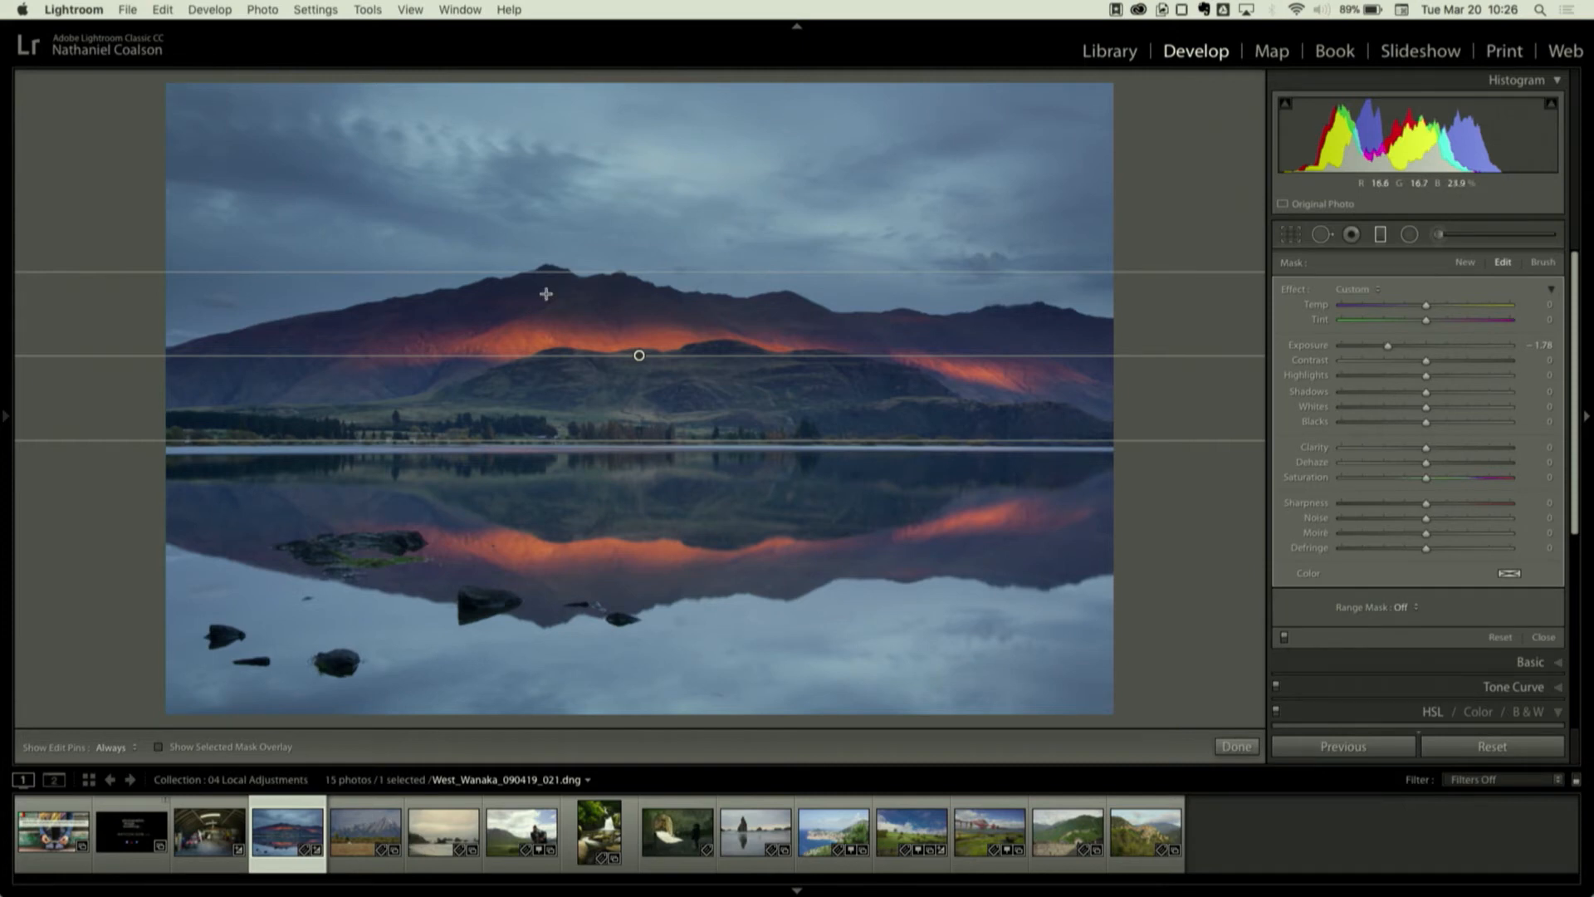
mouse_move(571, 271)
left_mouse_down()
mouse_move(580, 225)
mouse_move(572, 295)
left_mouse_up()
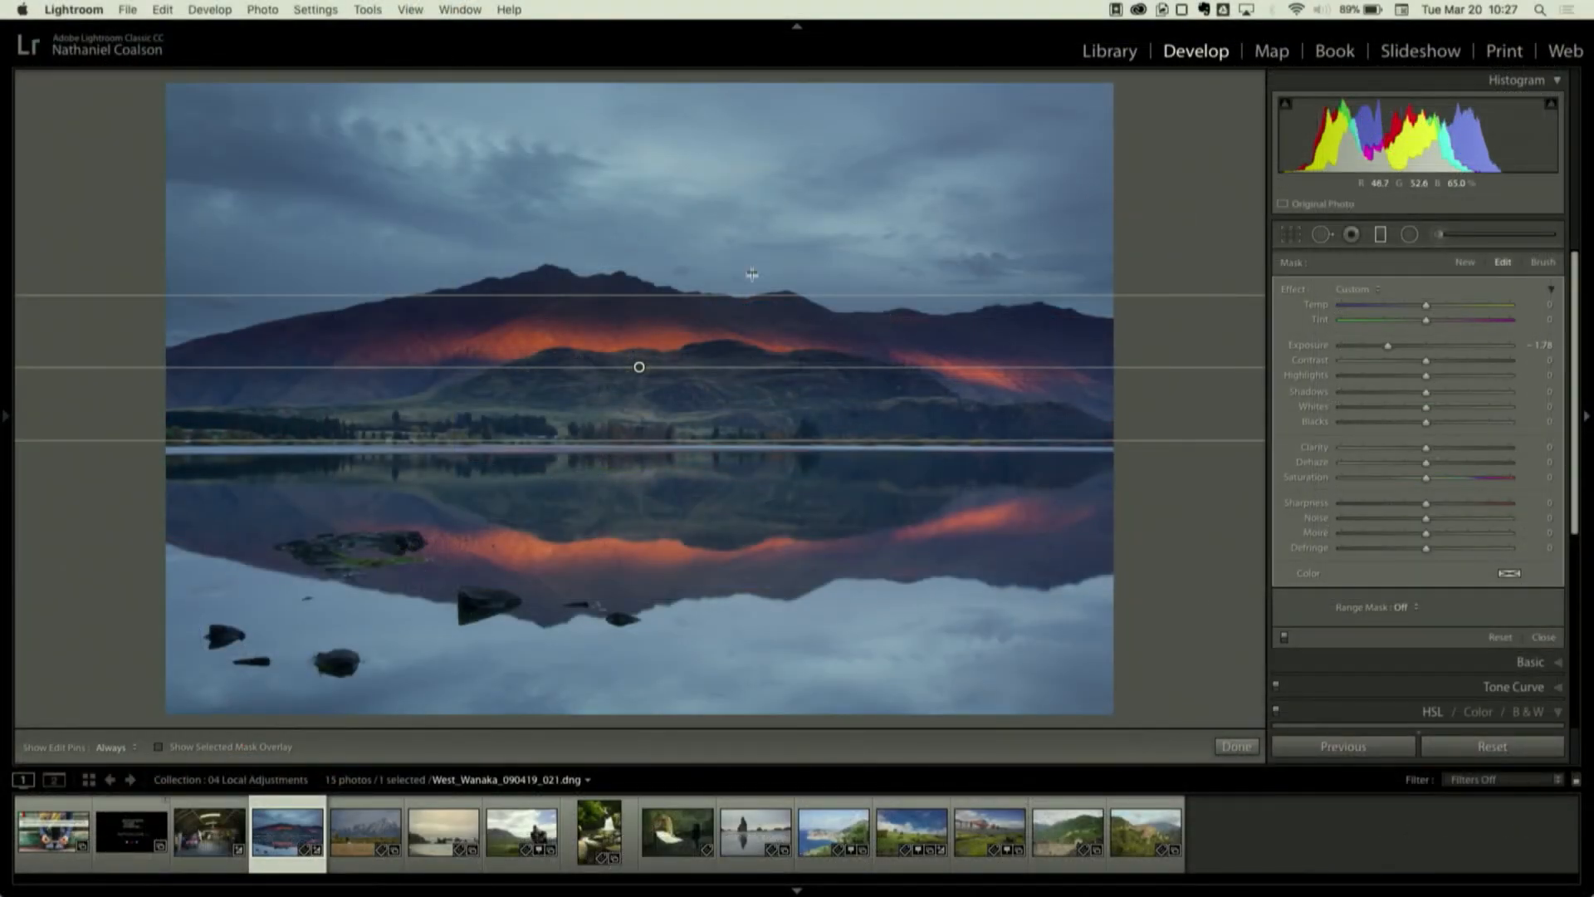
- Apply a Luminance range mask to the graduated filter with the range set to 59/100
left_click(1413, 615)
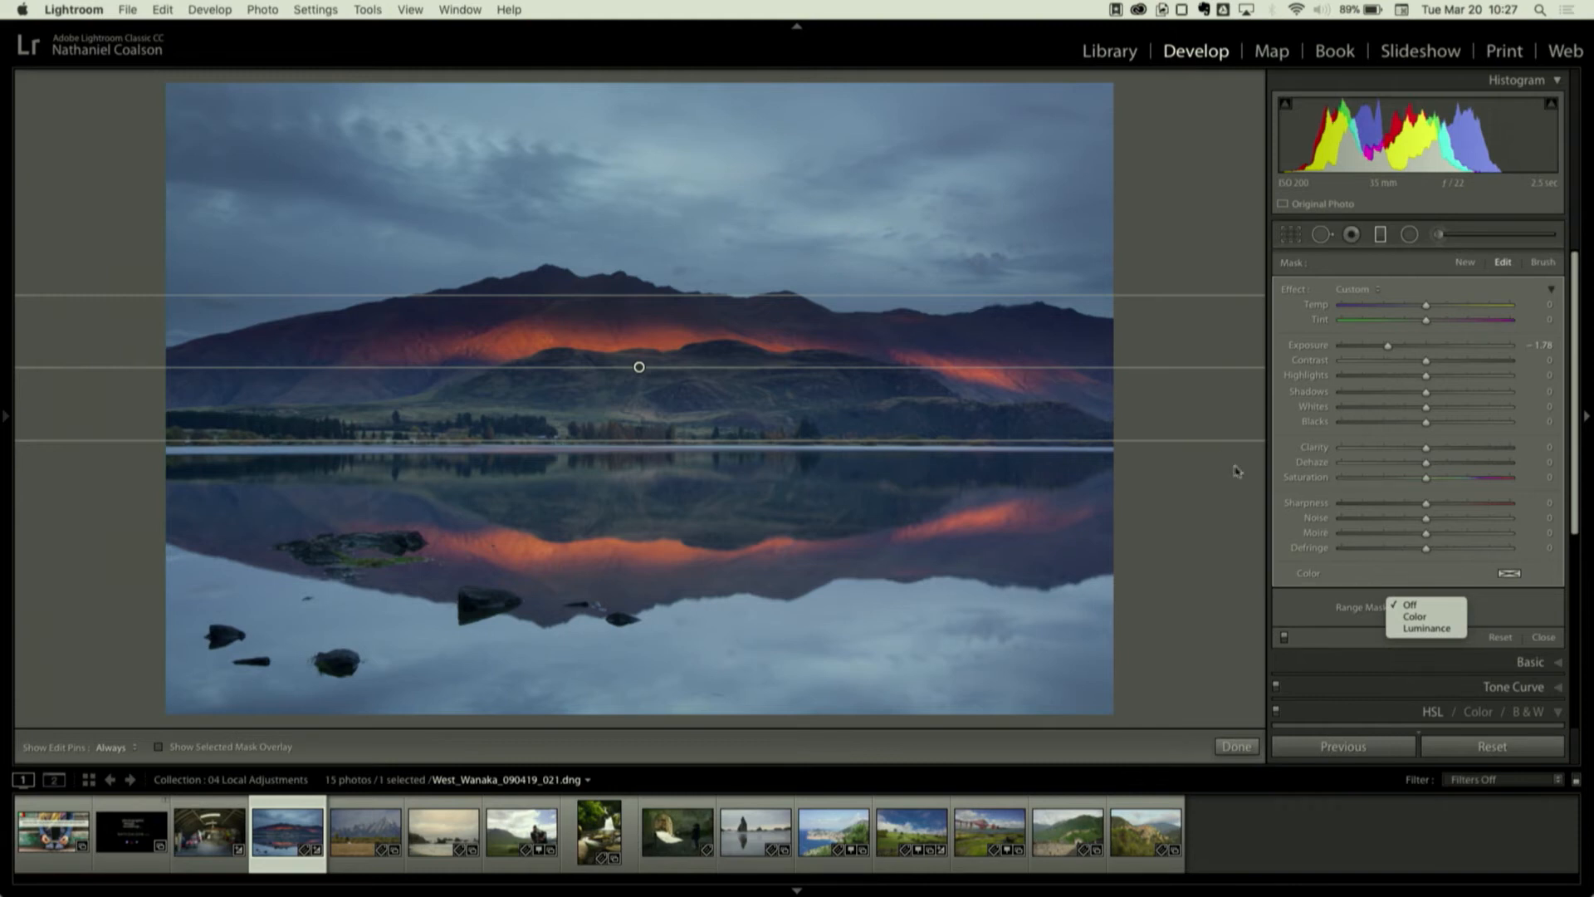
left_click(1418, 629)
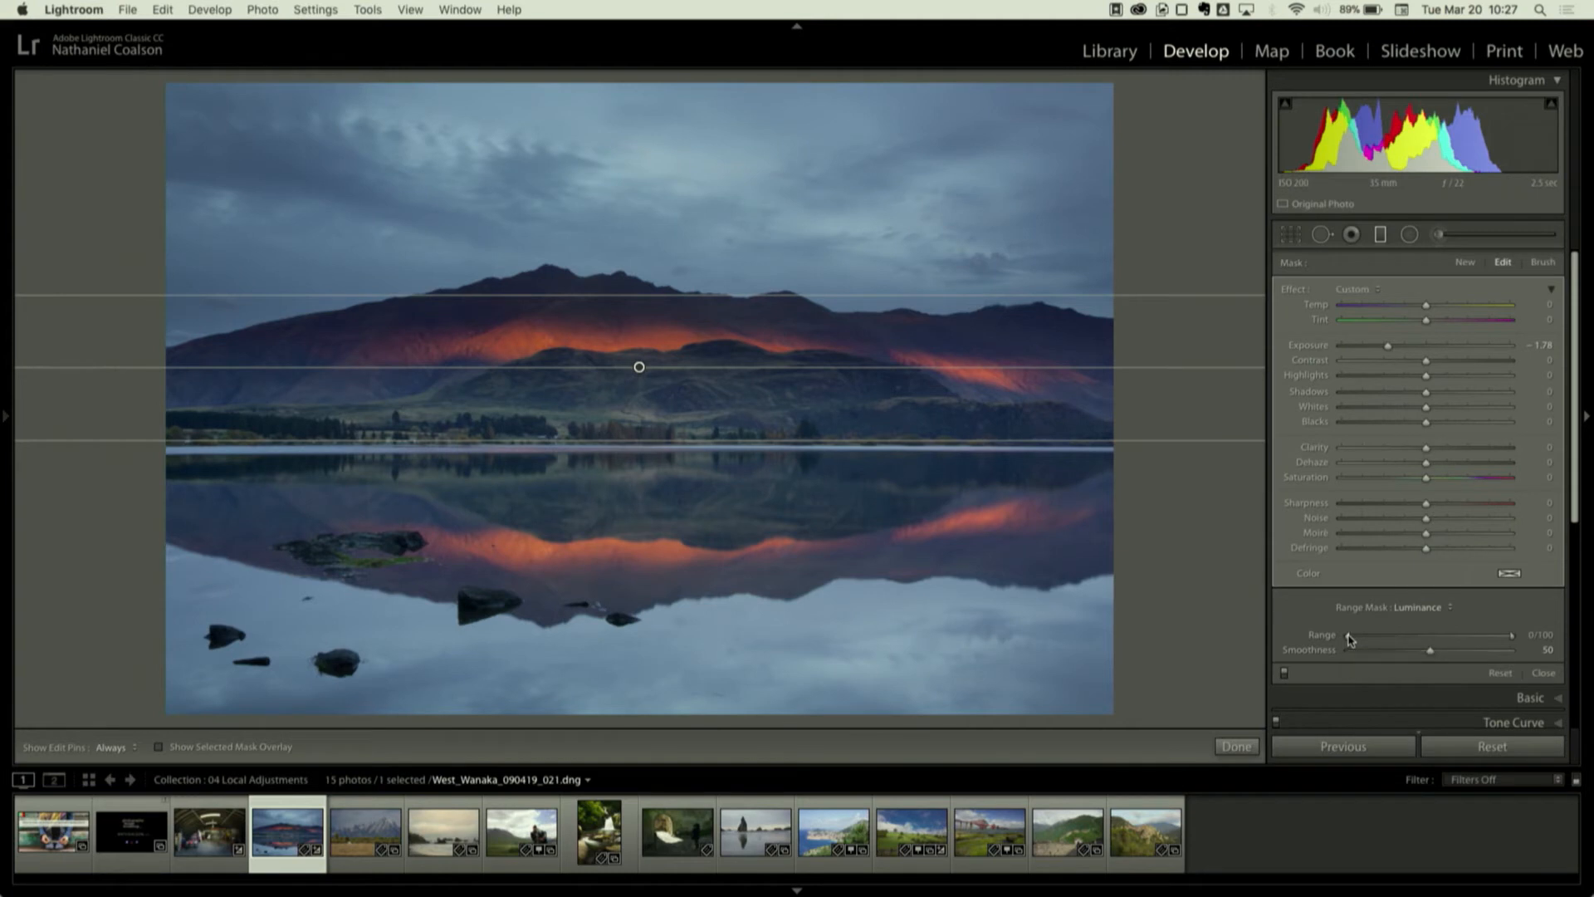
left_click_drag(1349, 639, 1435, 631)
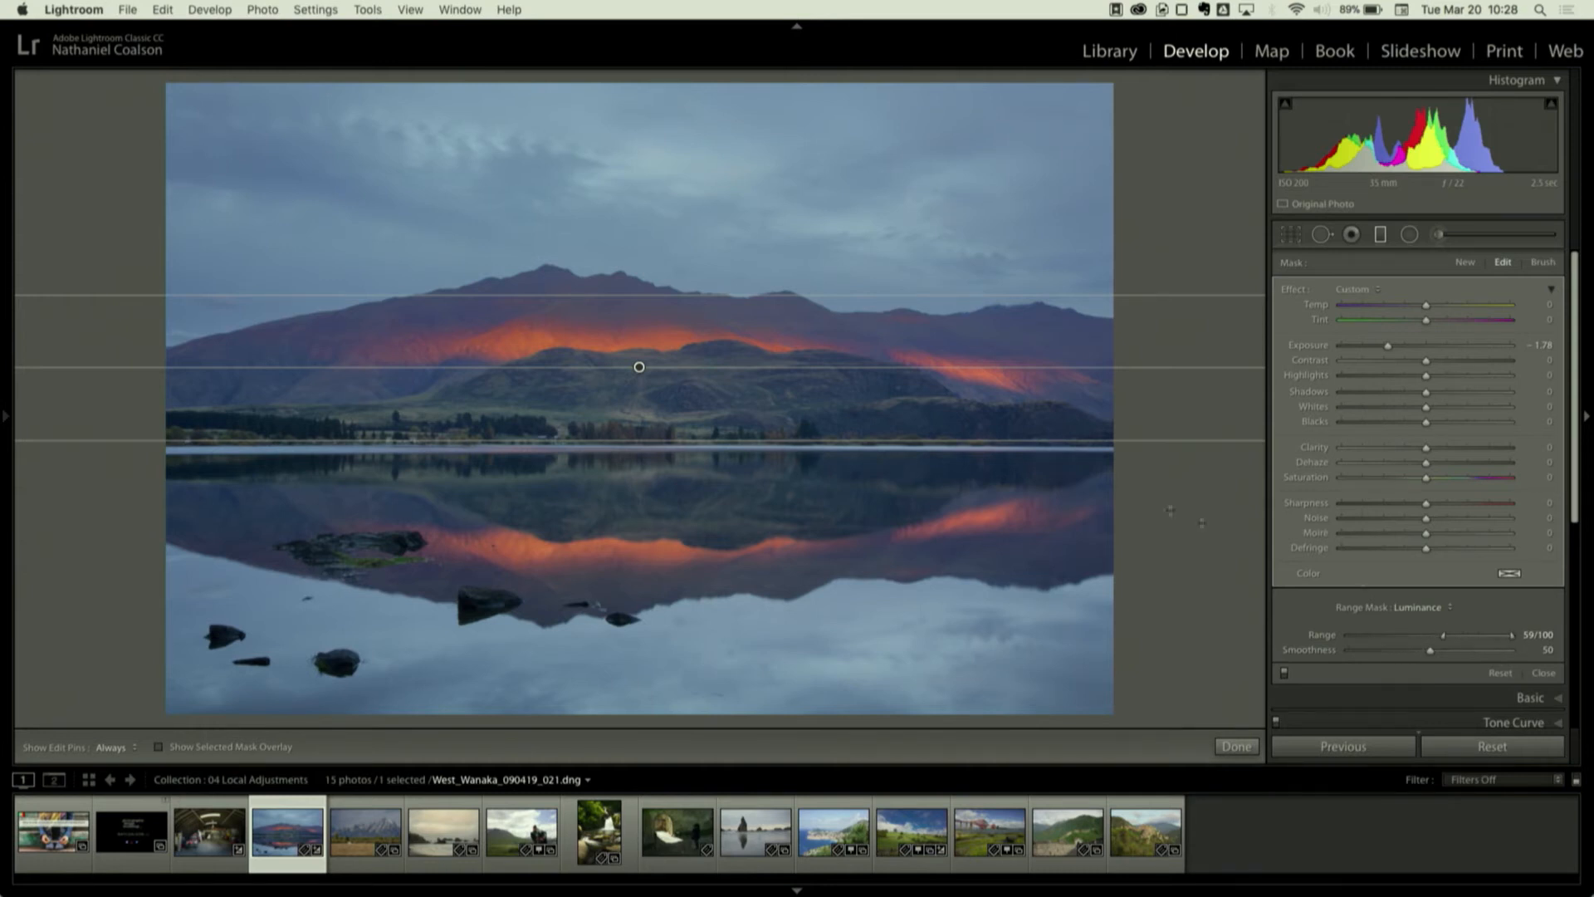
- Refine the graduated filter with exposure -1.21 and a slightly lower upper edge, and switch its effect off for comparison
mouse_move(1385, 350)
left_mouse_down()
mouse_move(1371, 350)
mouse_move(1395, 355)
left_mouse_up()
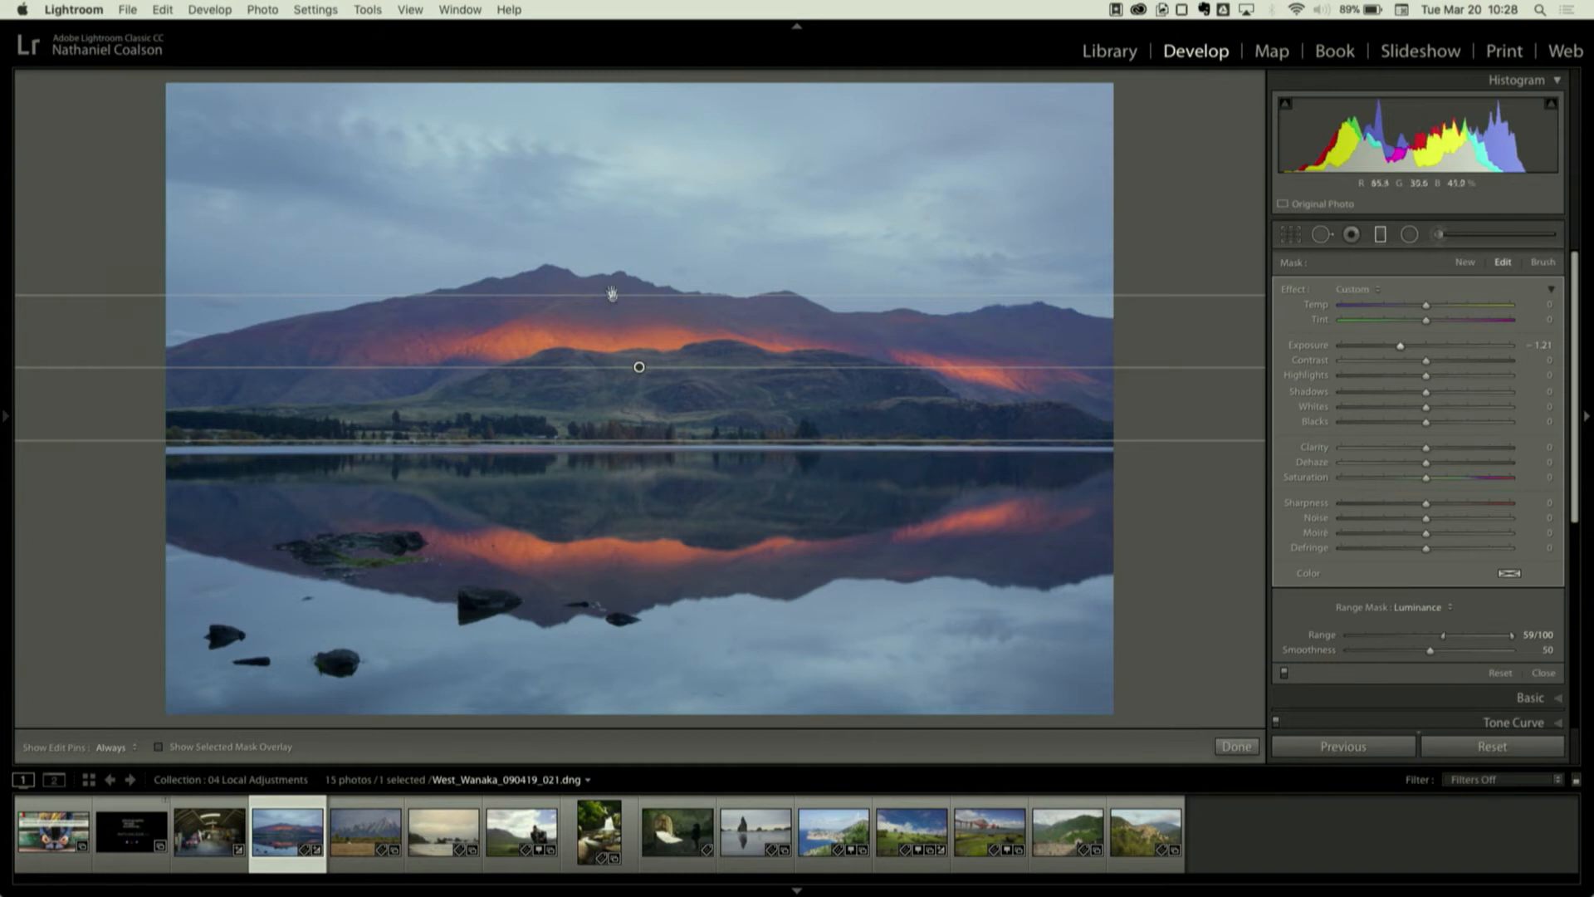
mouse_move(617, 293)
left_mouse_down()
mouse_move(620, 278)
mouse_move(621, 307)
left_mouse_up()
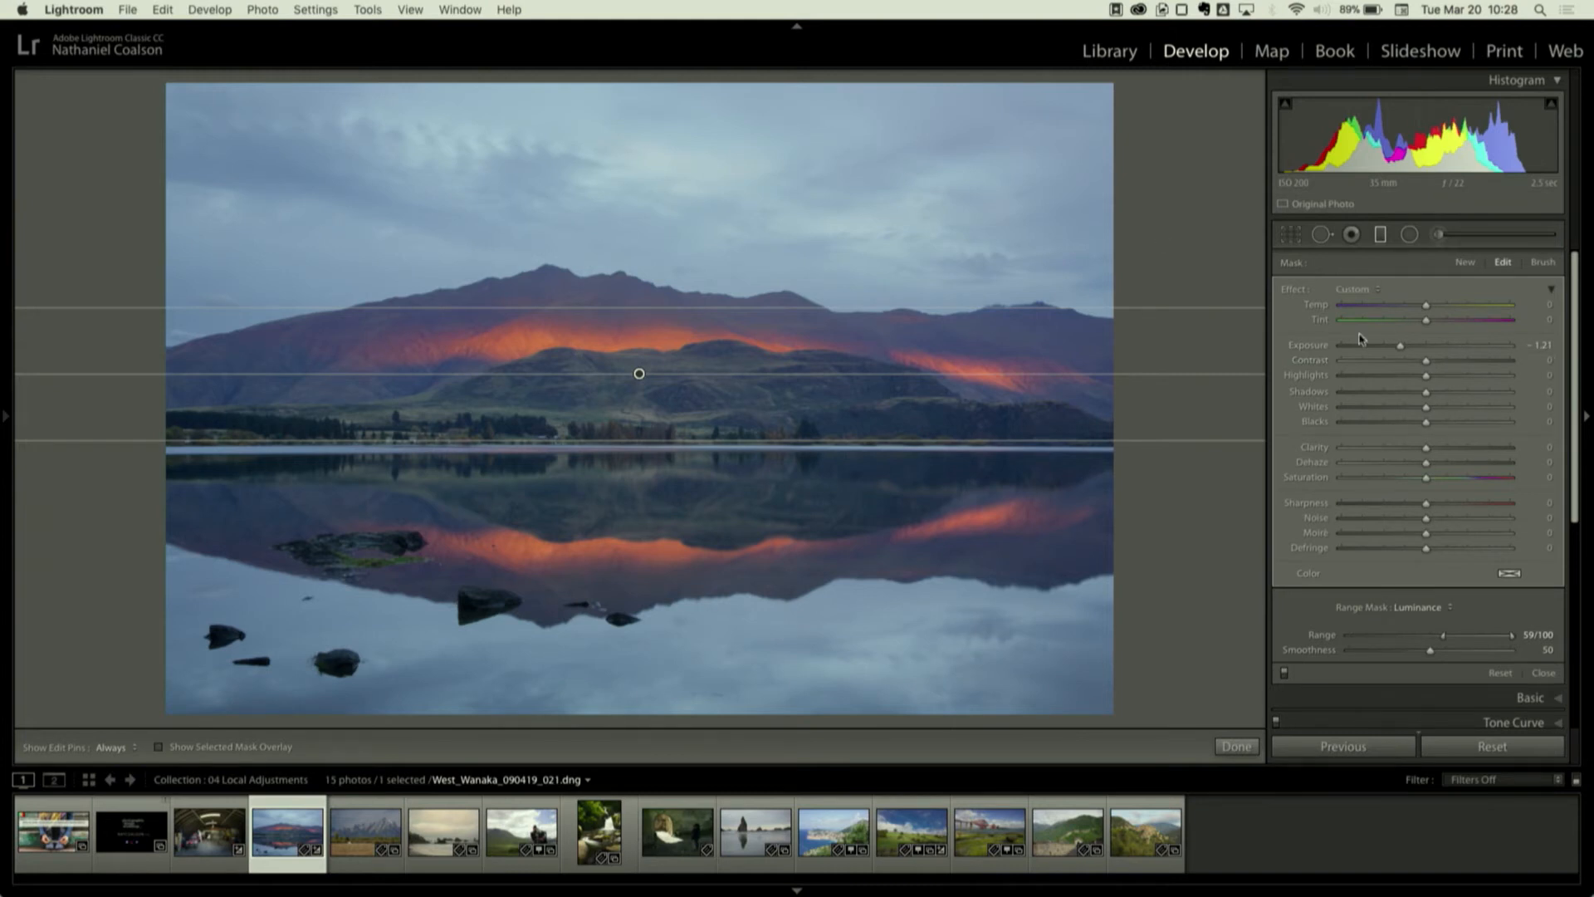
left_click(1284, 672)
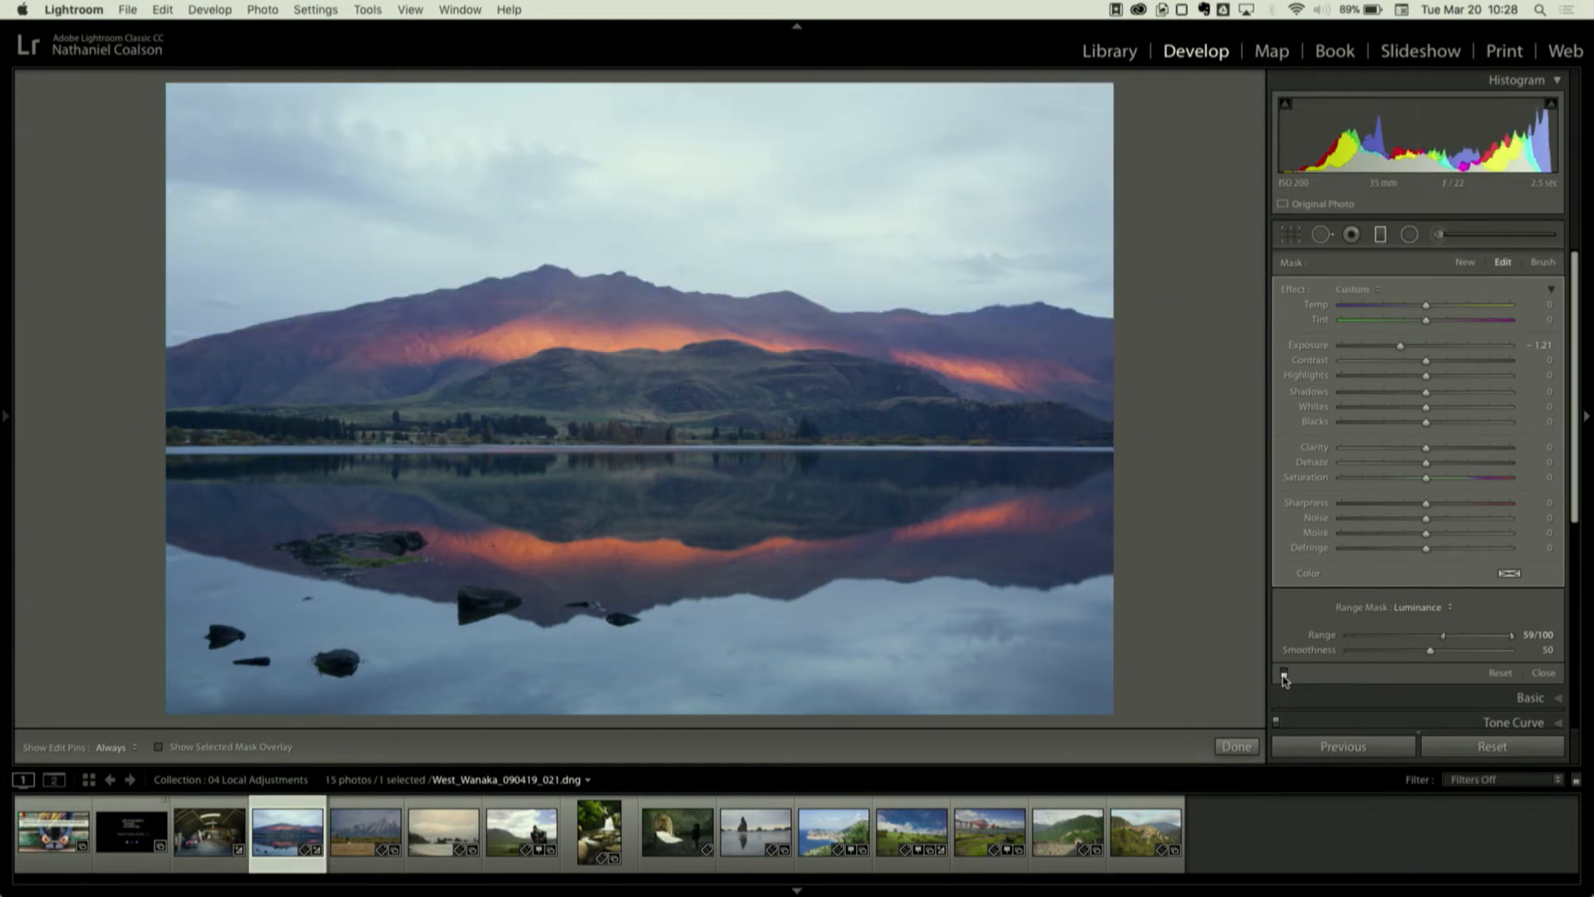
- Set the graduated filter's Dehaze to 32 and raise its upper edge to just below the mountain peak
left_click(1284, 675)
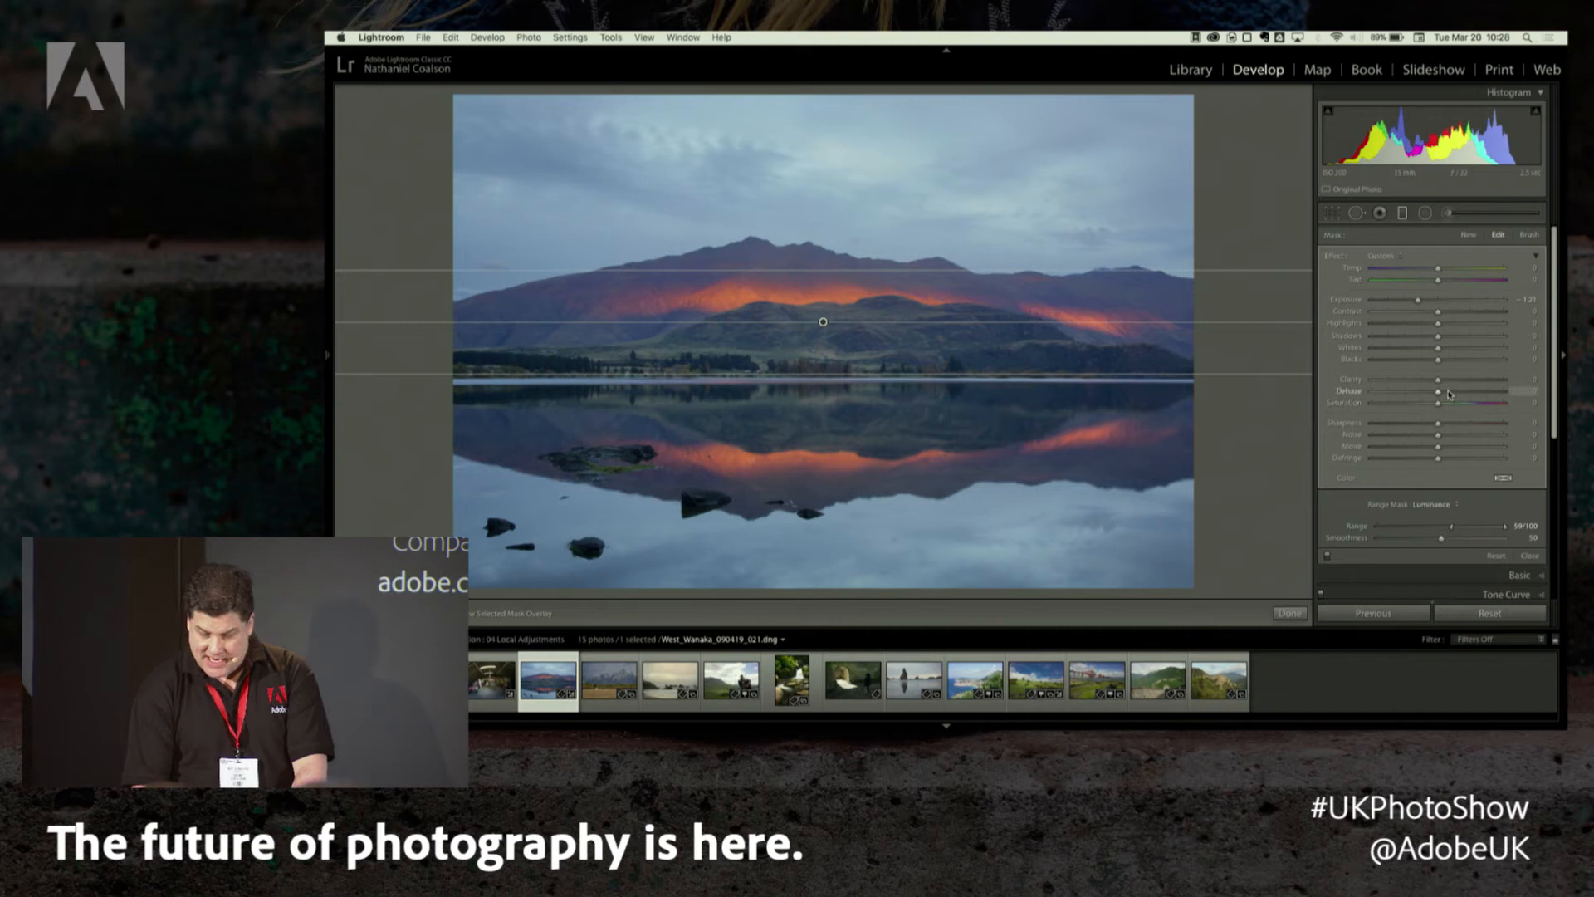
left_click_drag(1449, 394, 1460, 398)
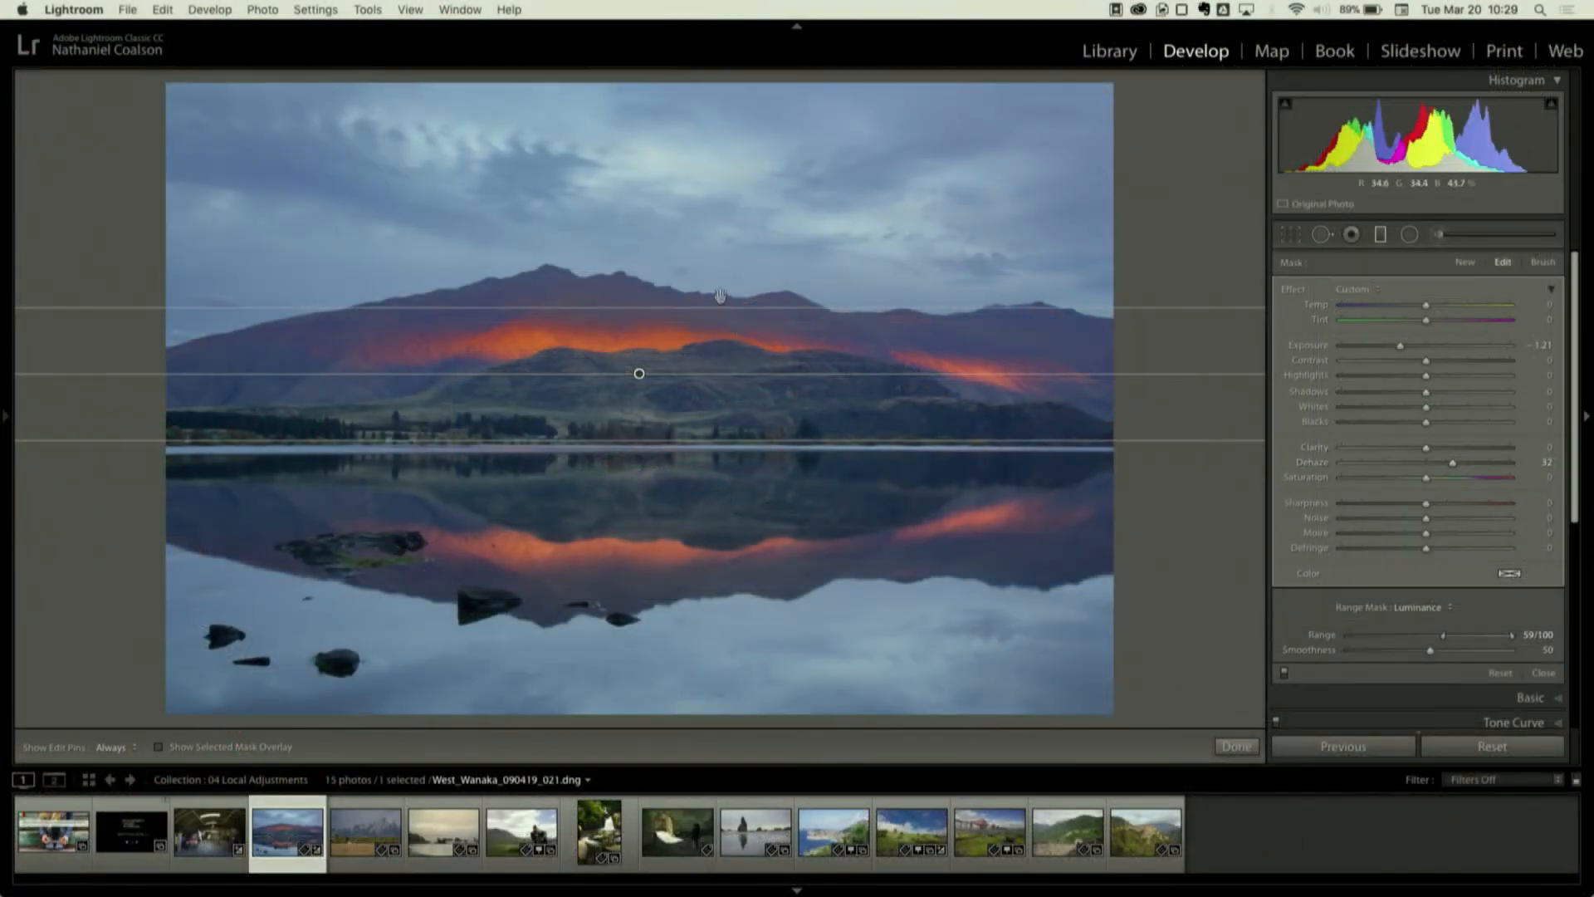
left_click_drag(720, 307, 722, 279)
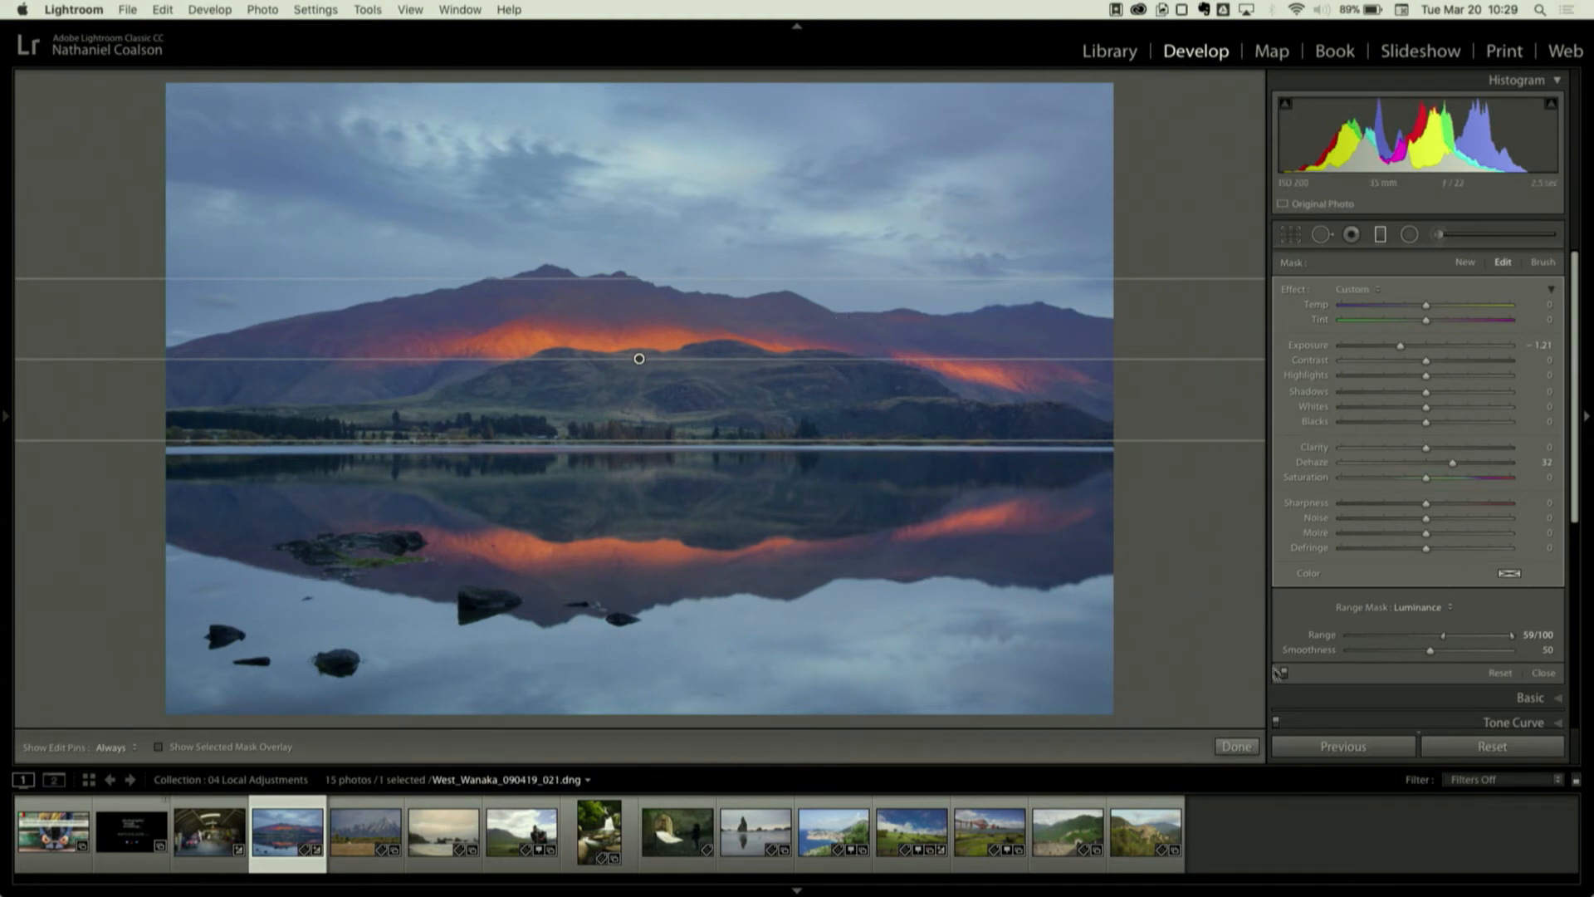
left_click(1284, 673)
left_click(1284, 673)
- Increase the graduated filter's Clarity slightly and compare the photo with the filter effect off and on
left_click_drag(1441, 453, 1455, 455)
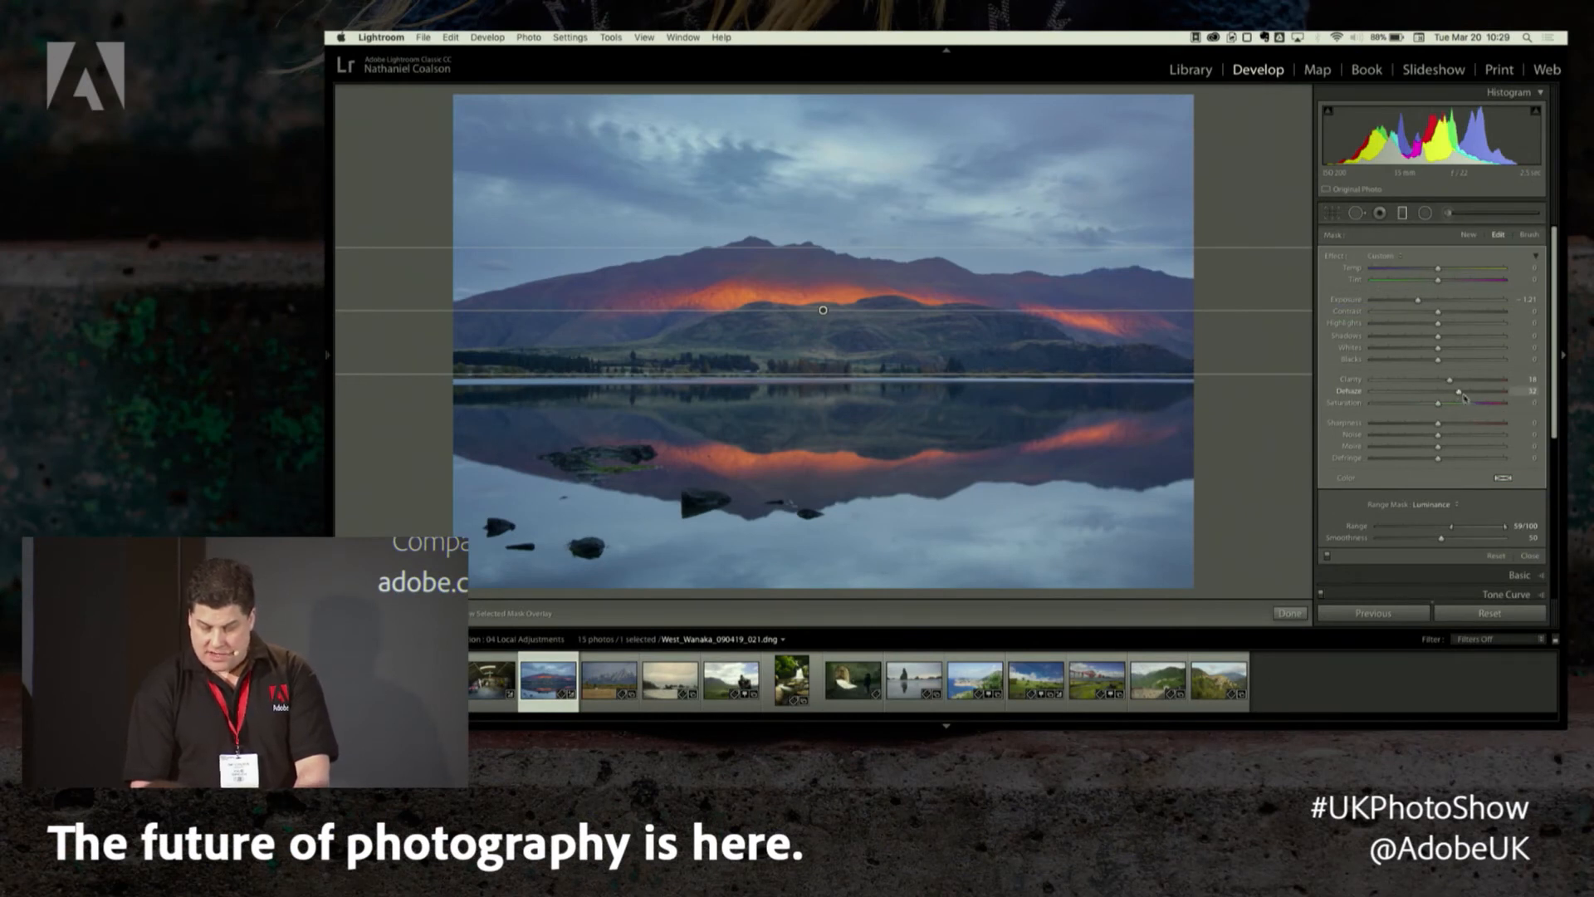
left_click(1326, 557)
left_click(1326, 556)
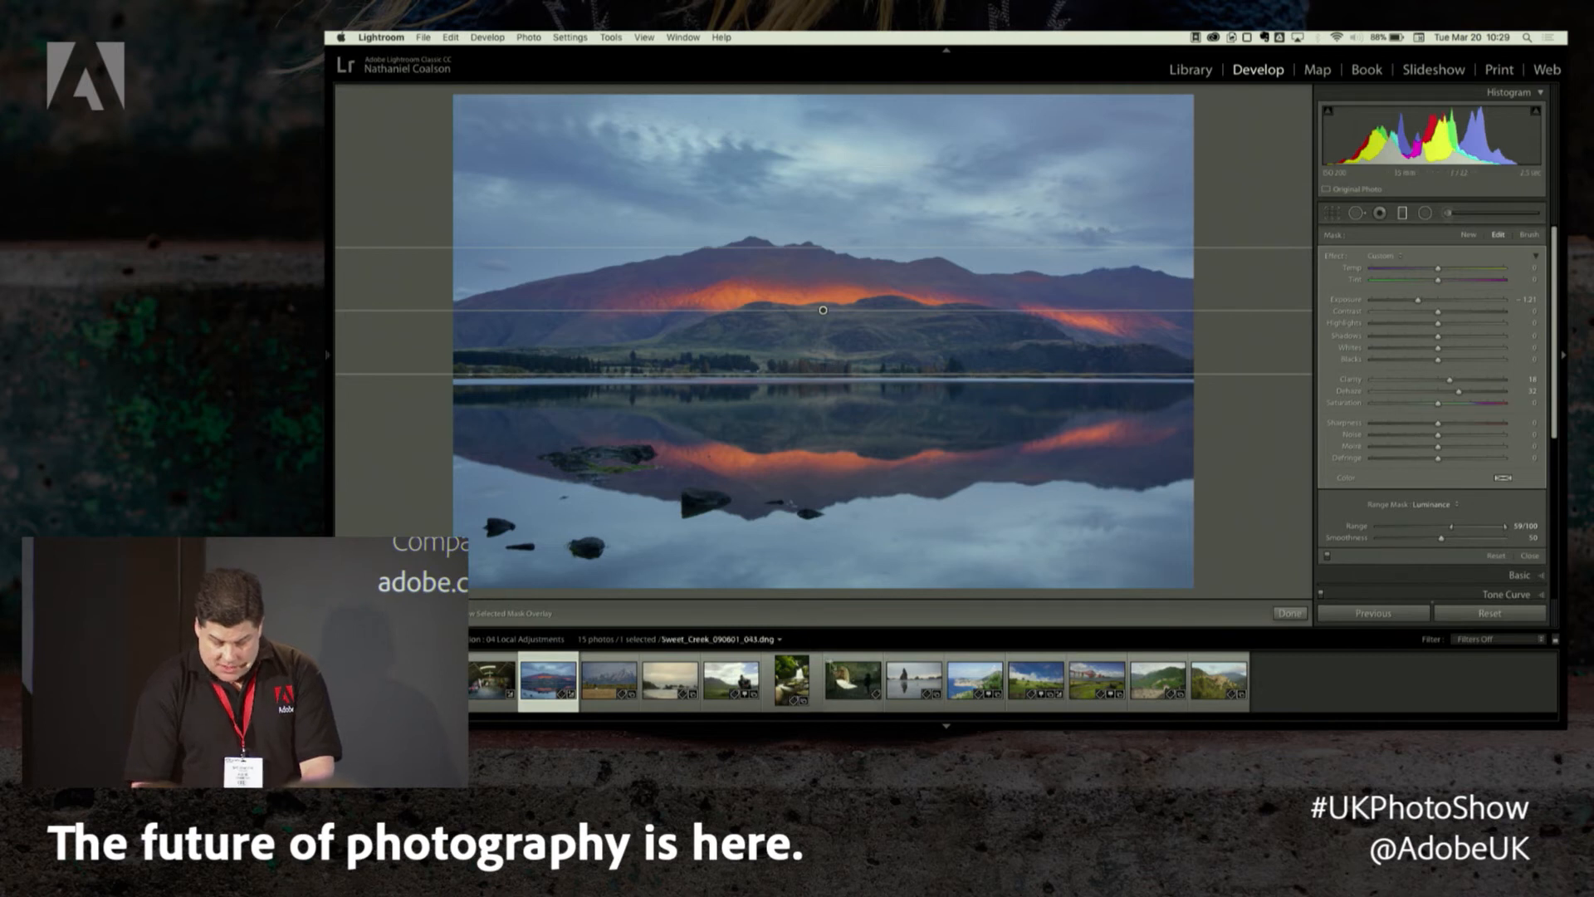
- Open the waterfall photo Sweet_Creek_090601_043.dng and switch to the Adjustment Brush
left_click(799, 682)
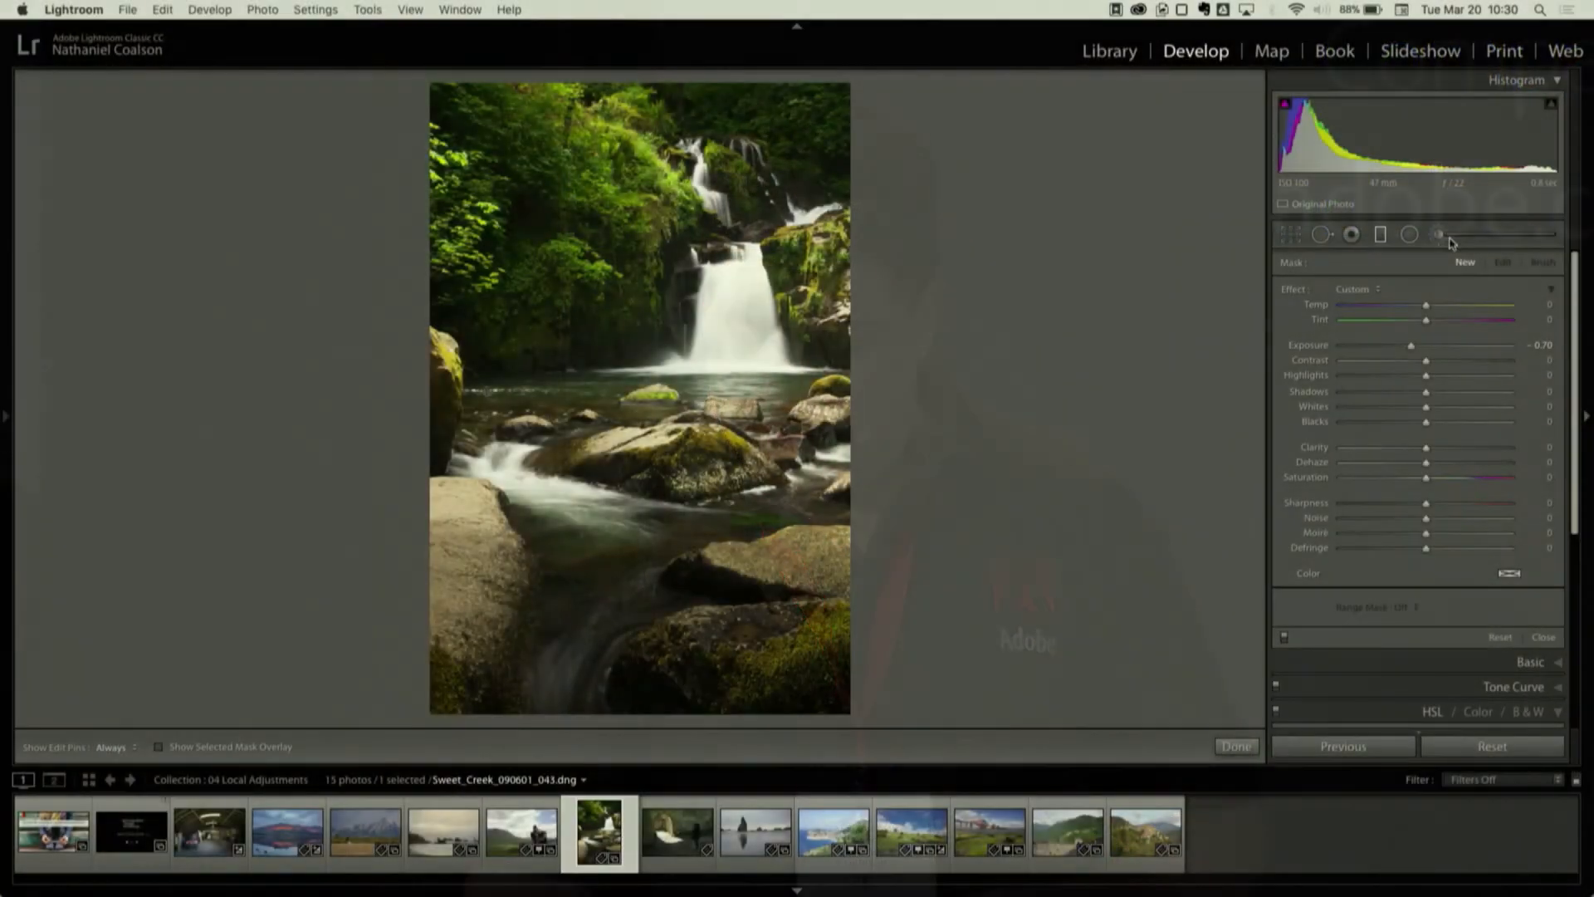
left_click(1441, 236)
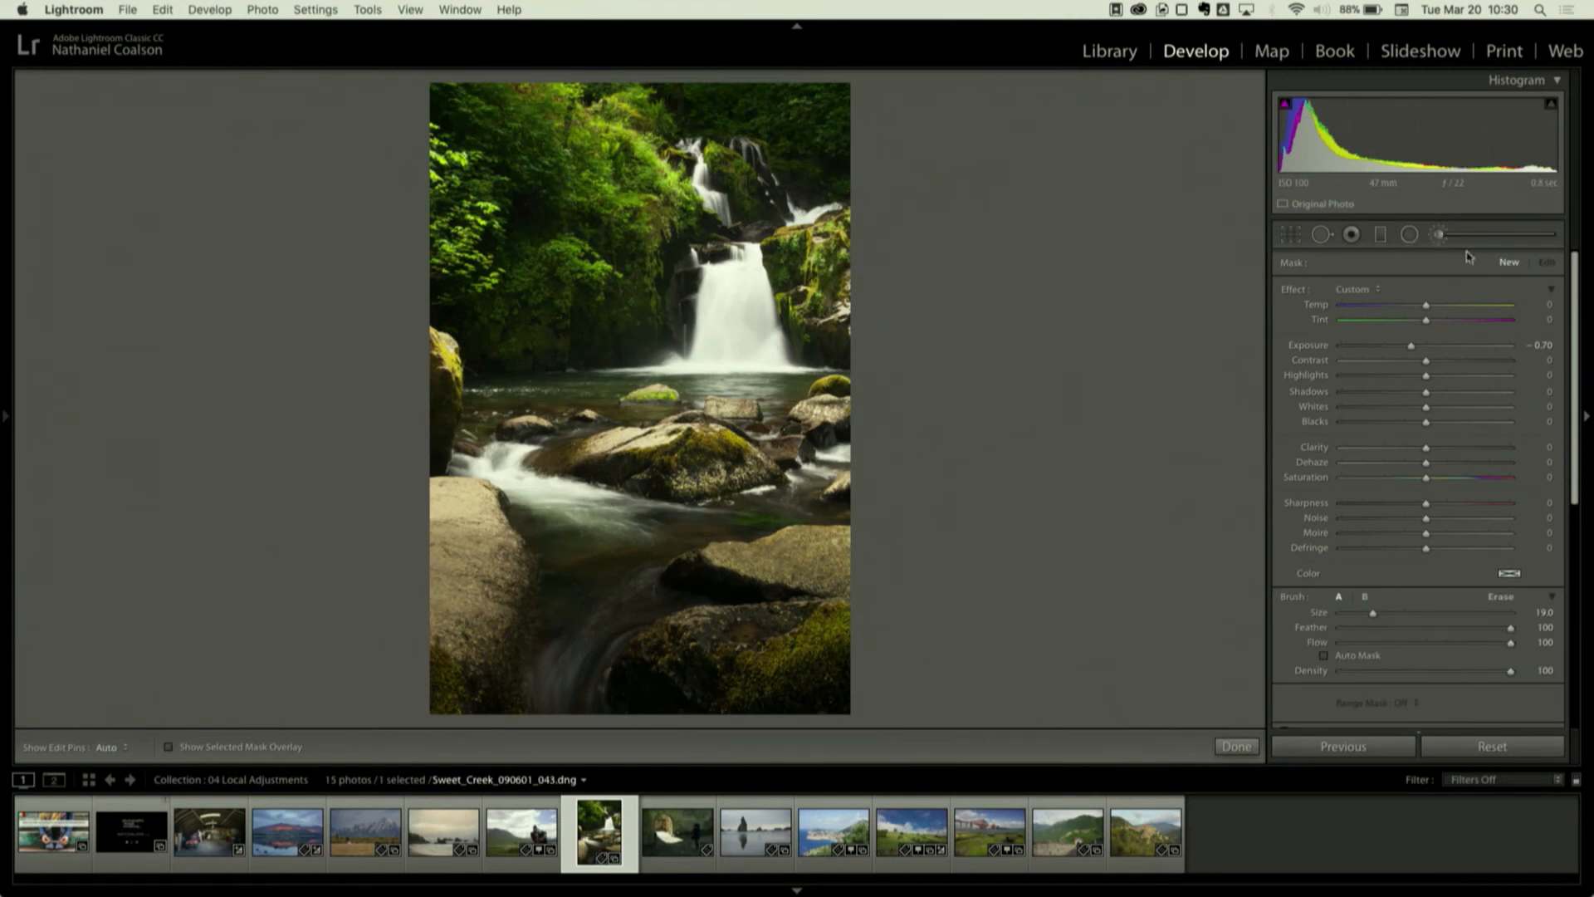
left_click(1410, 237)
left_click(1382, 236)
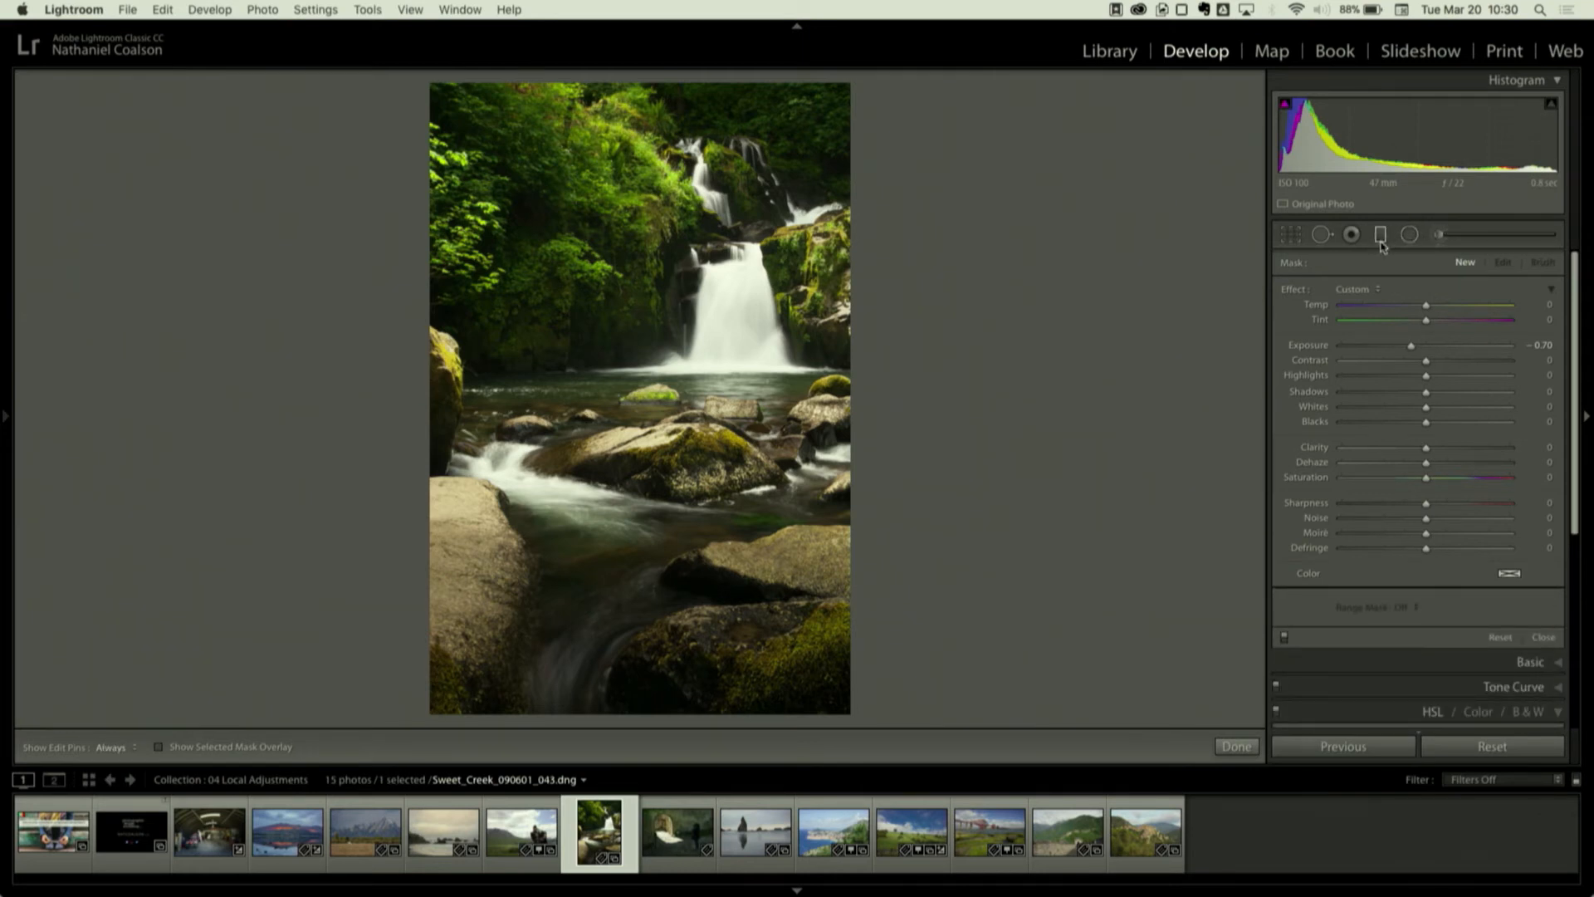
left_click(1442, 236)
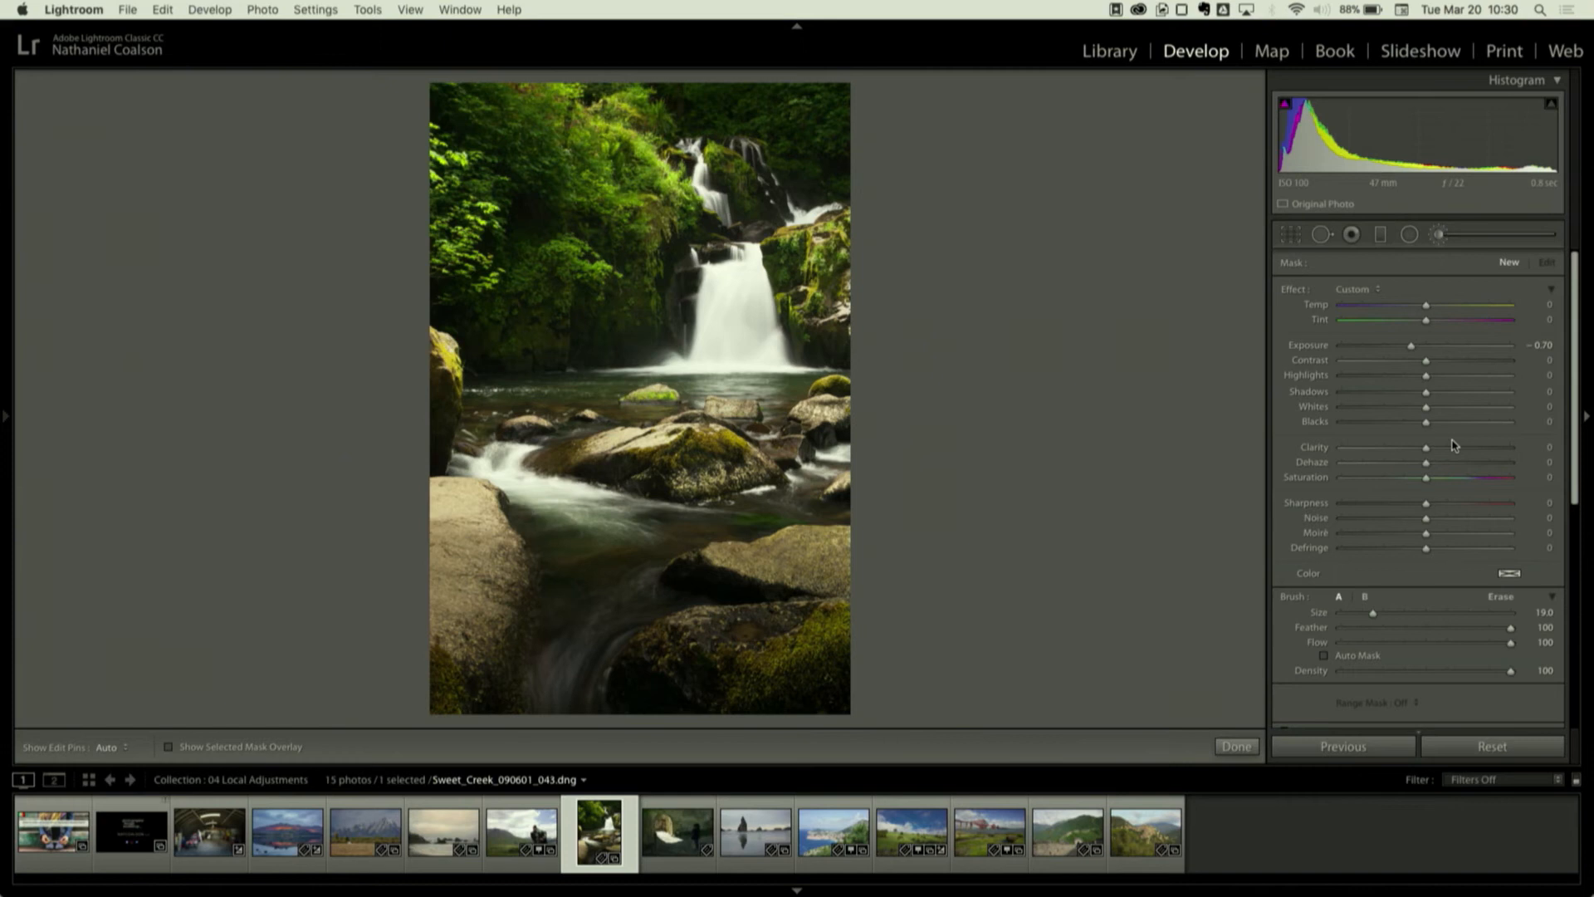
left_click(1437, 237)
left_click(1436, 237)
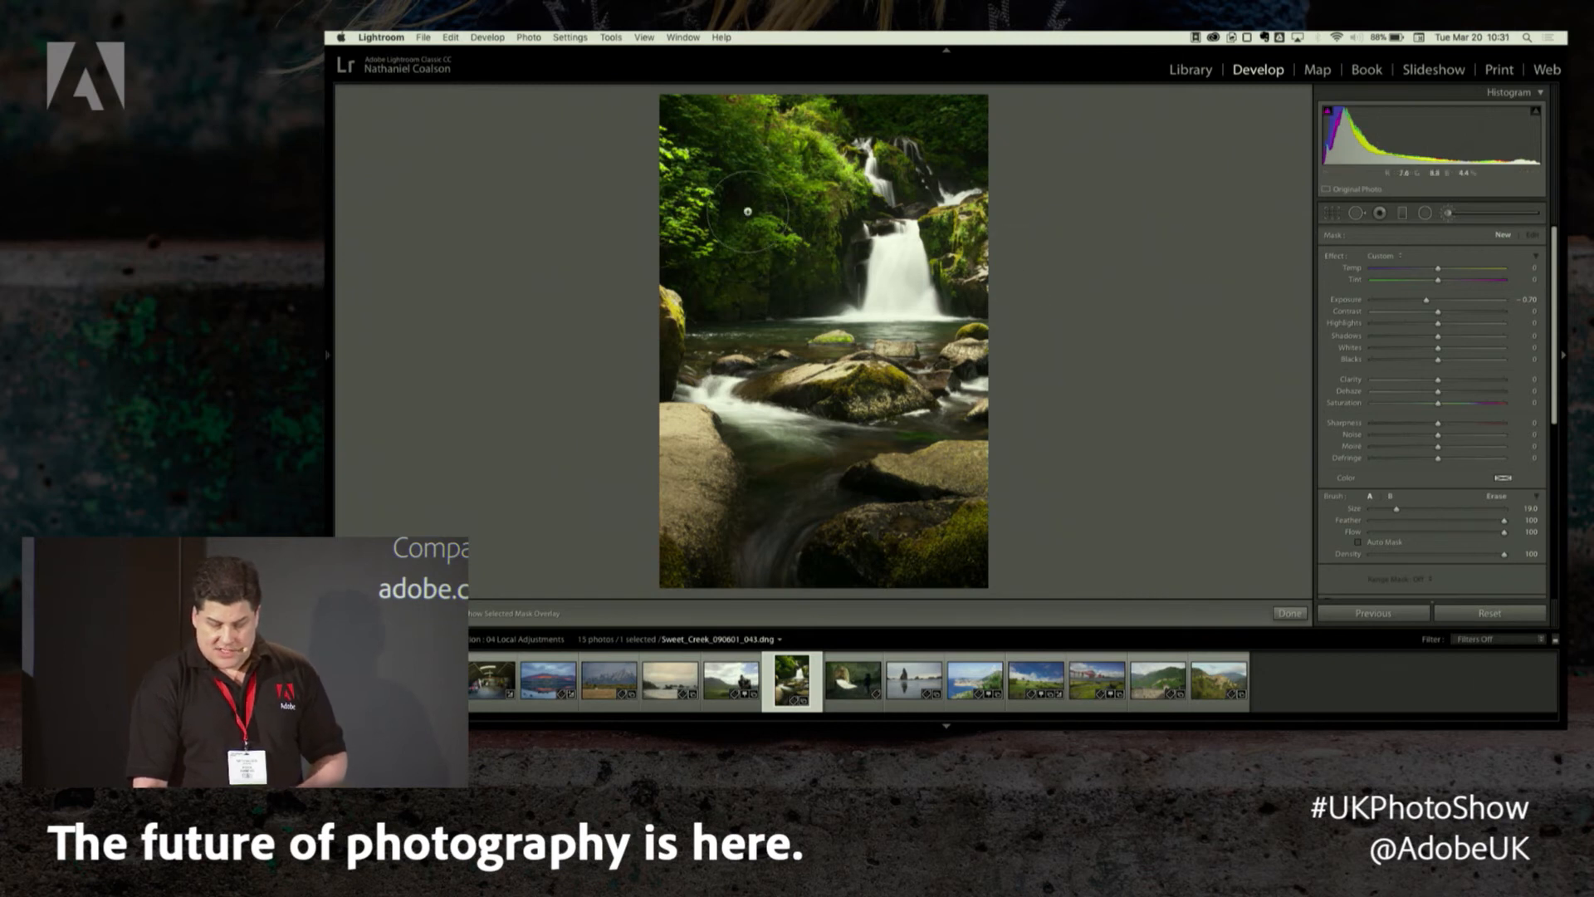
- Add a Highlight Priority post-crop vignette with amount -25 and midpoint 40, and compare the photo with the effect off and on
scroll(1478, 490, "down", 10)
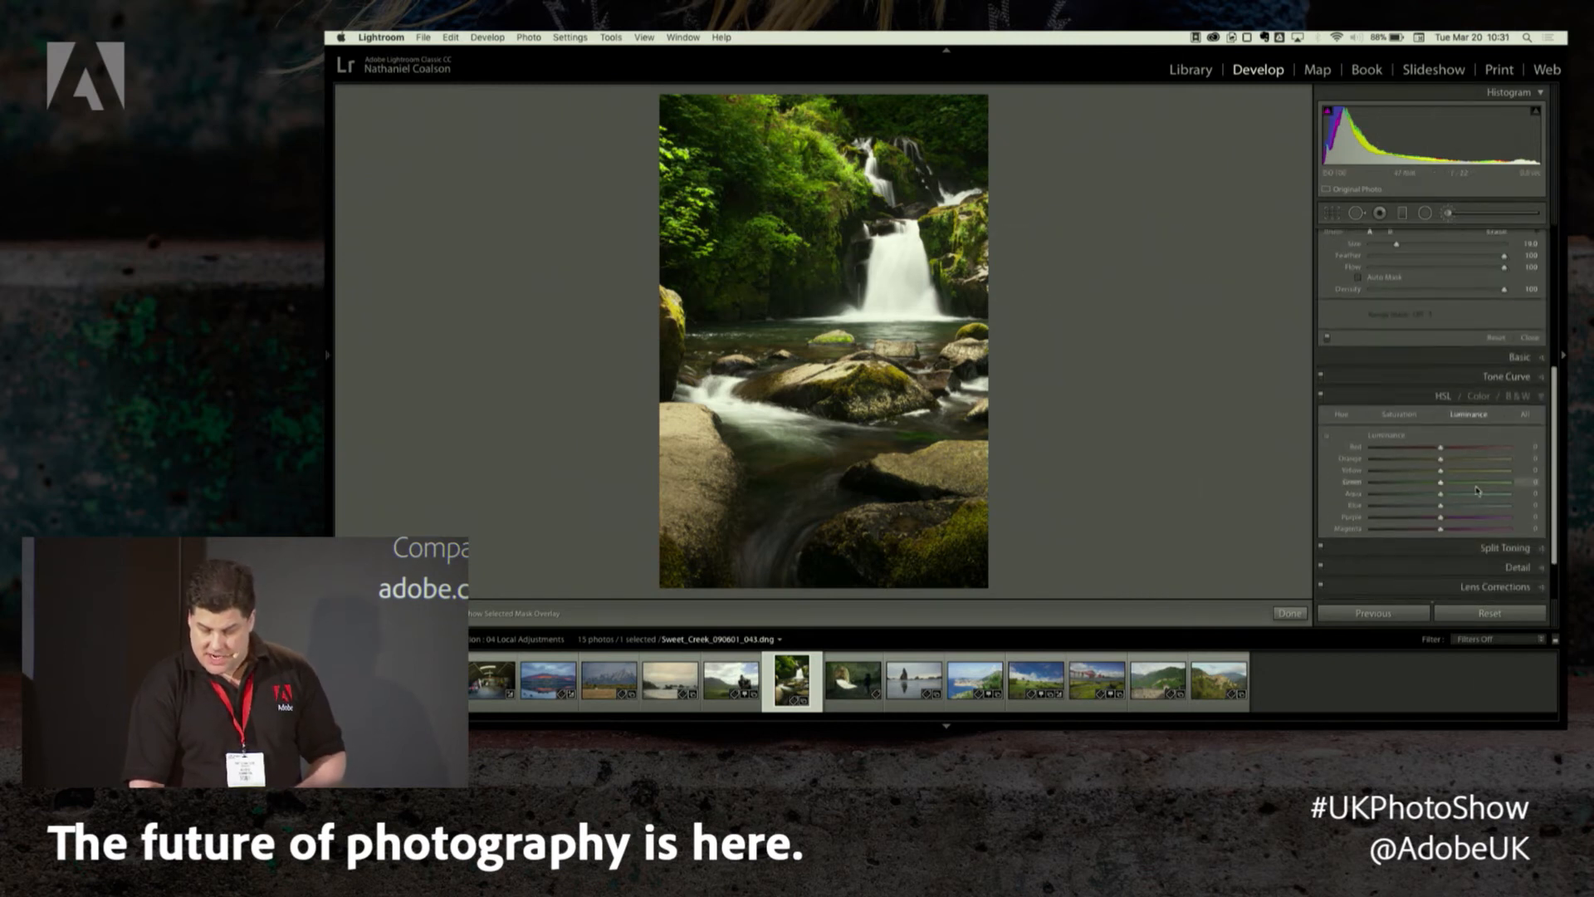
left_click(1517, 564)
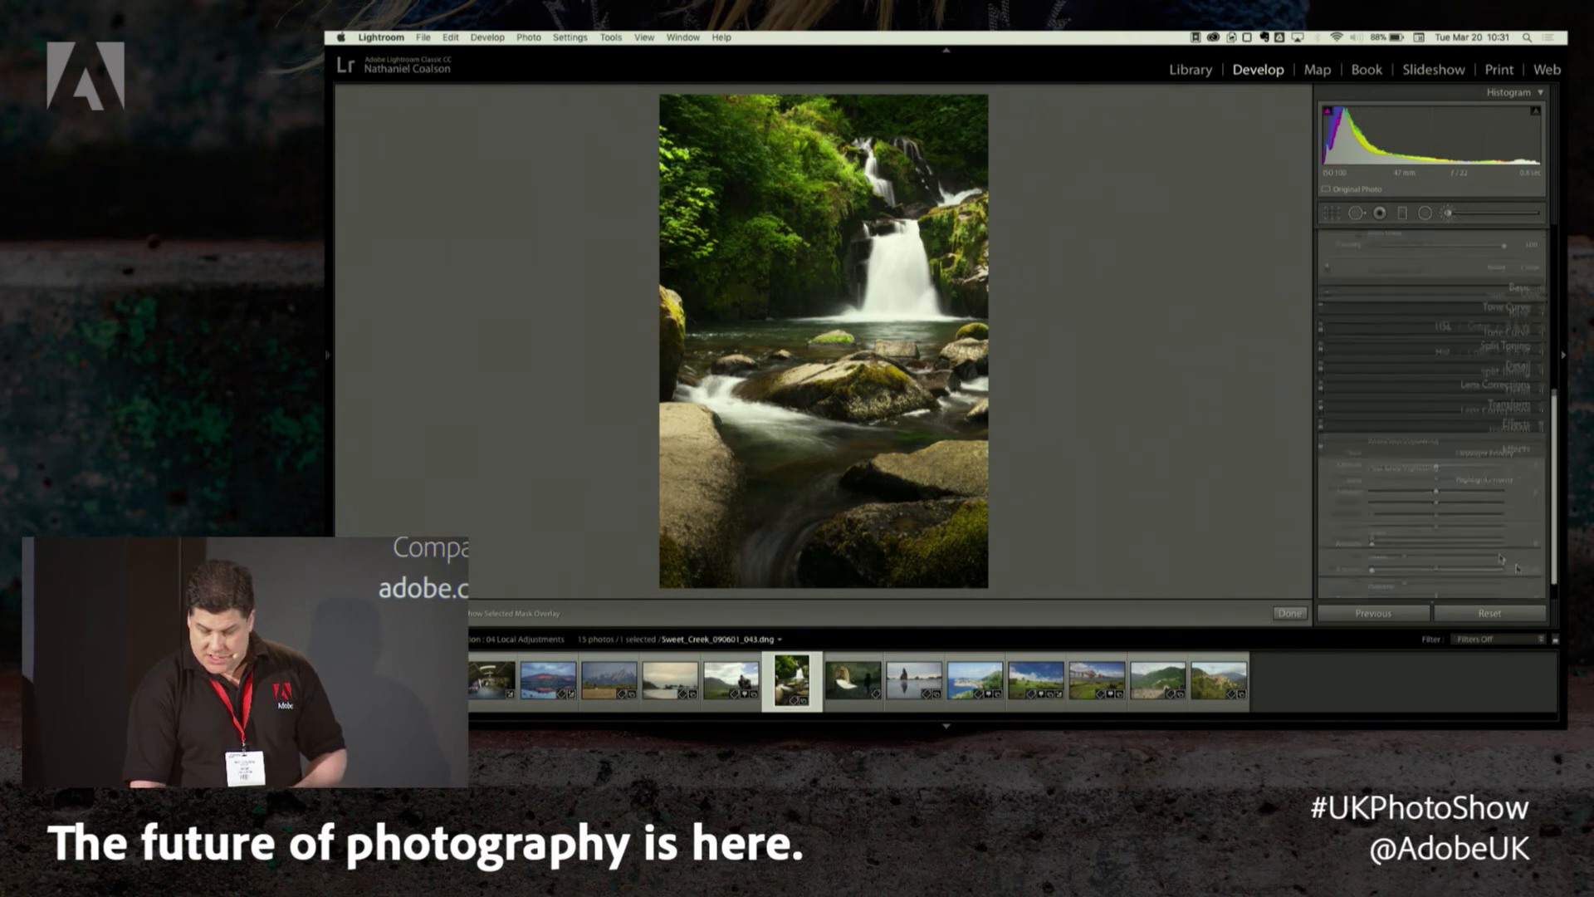
left_click_drag(1434, 458, 1422, 471)
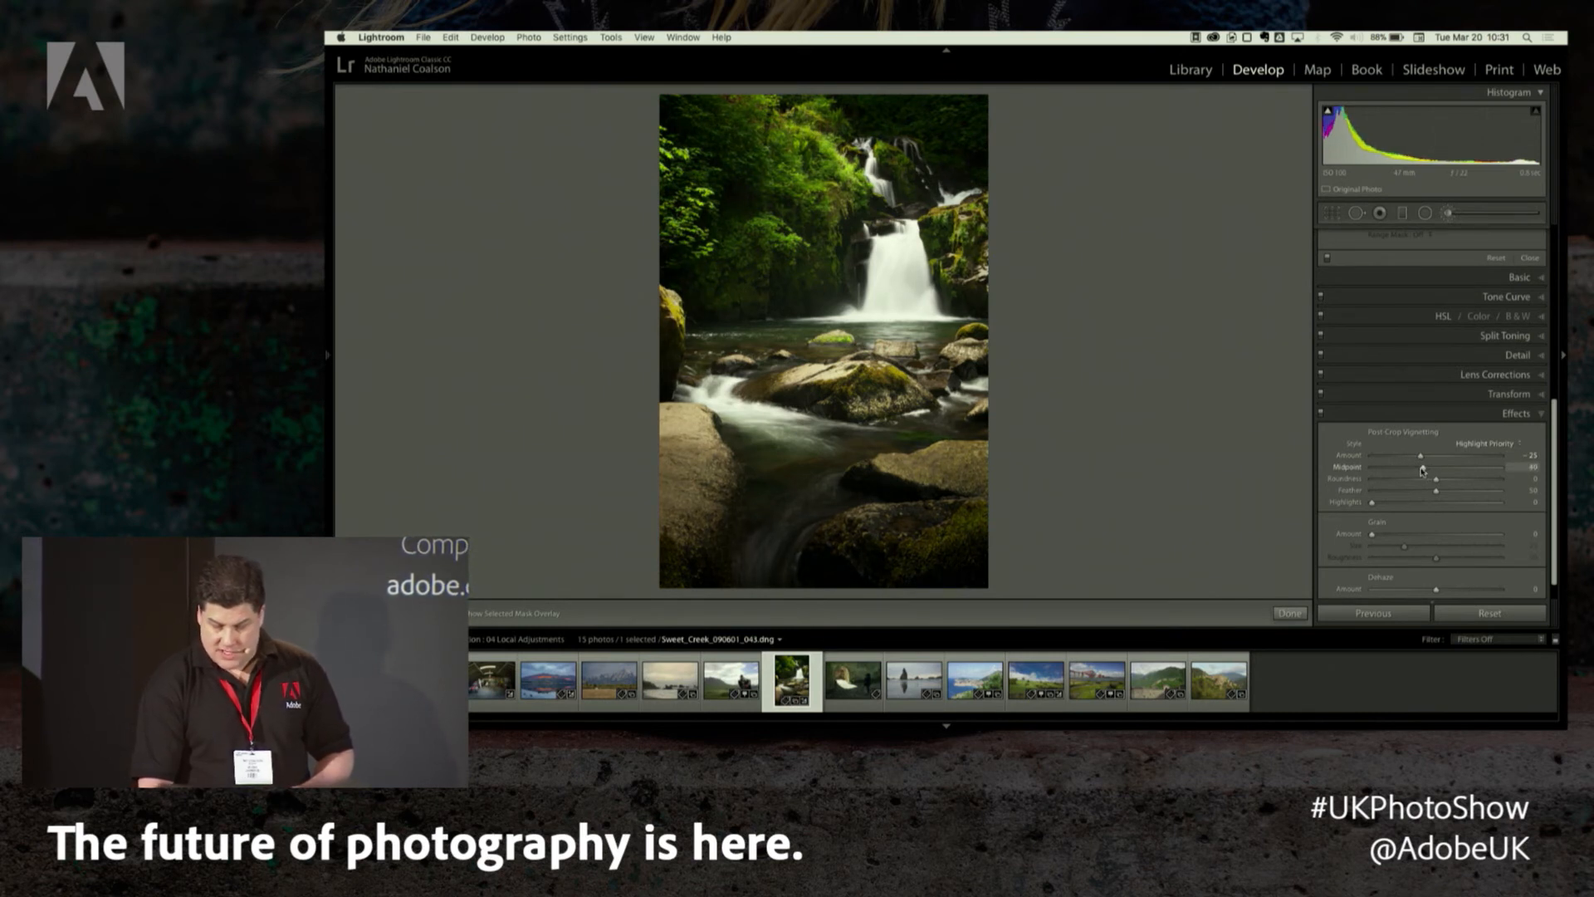
left_click(1321, 414)
left_click(1321, 413)
left_click(1321, 413)
left_click(1321, 414)
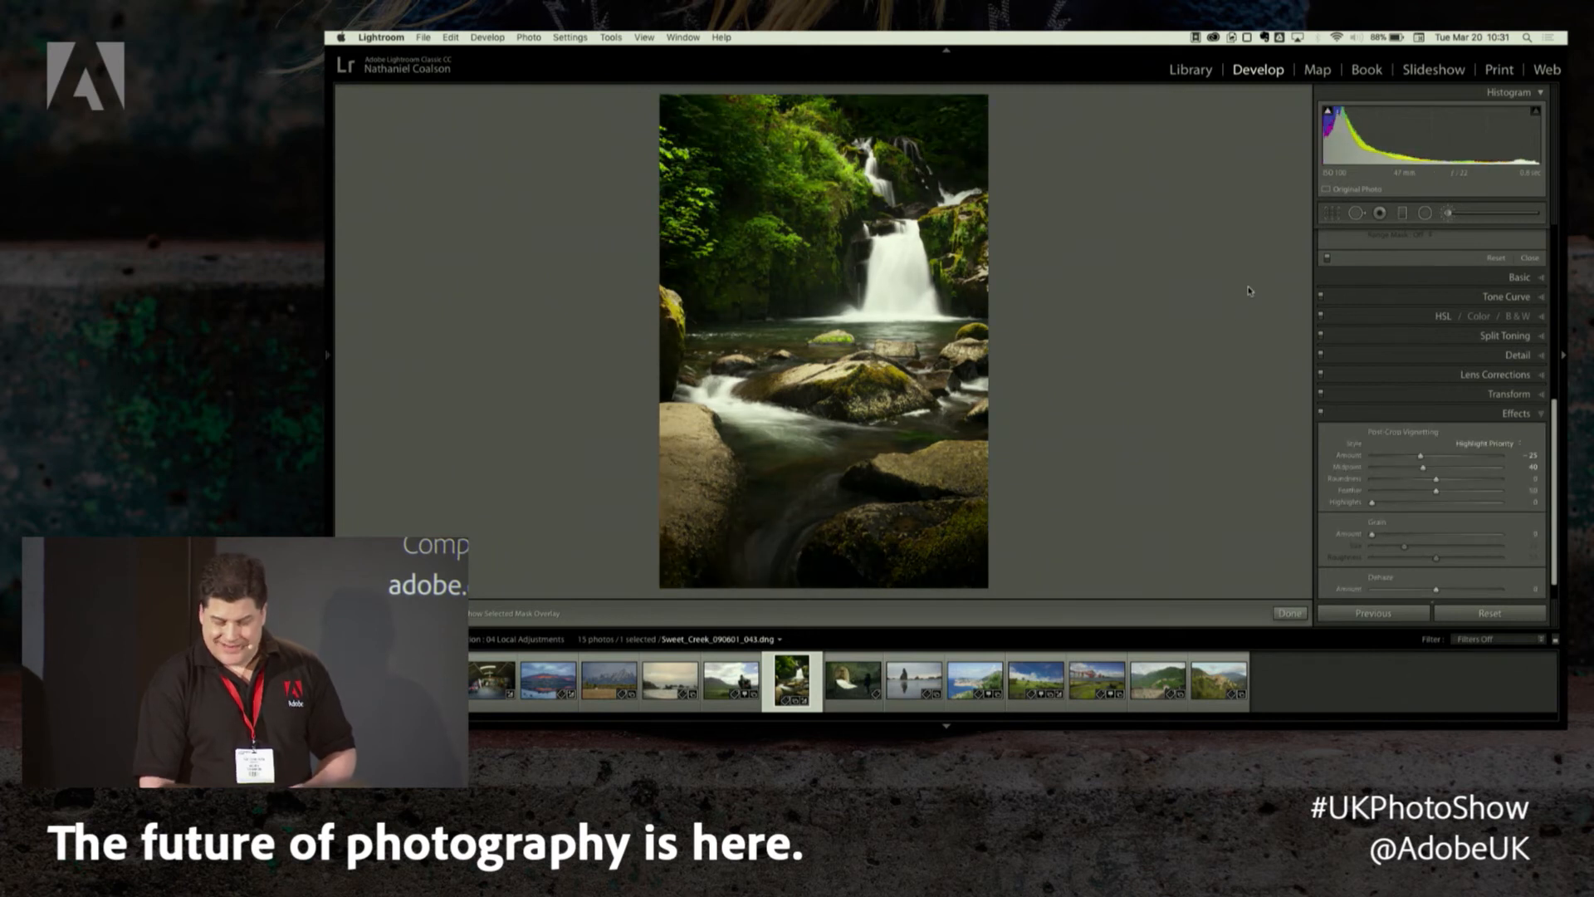
- Try a dab of Brush B with feather 0 beside the waterfall, and delete that adjustment
left_click(1452, 217)
left_click(1447, 218)
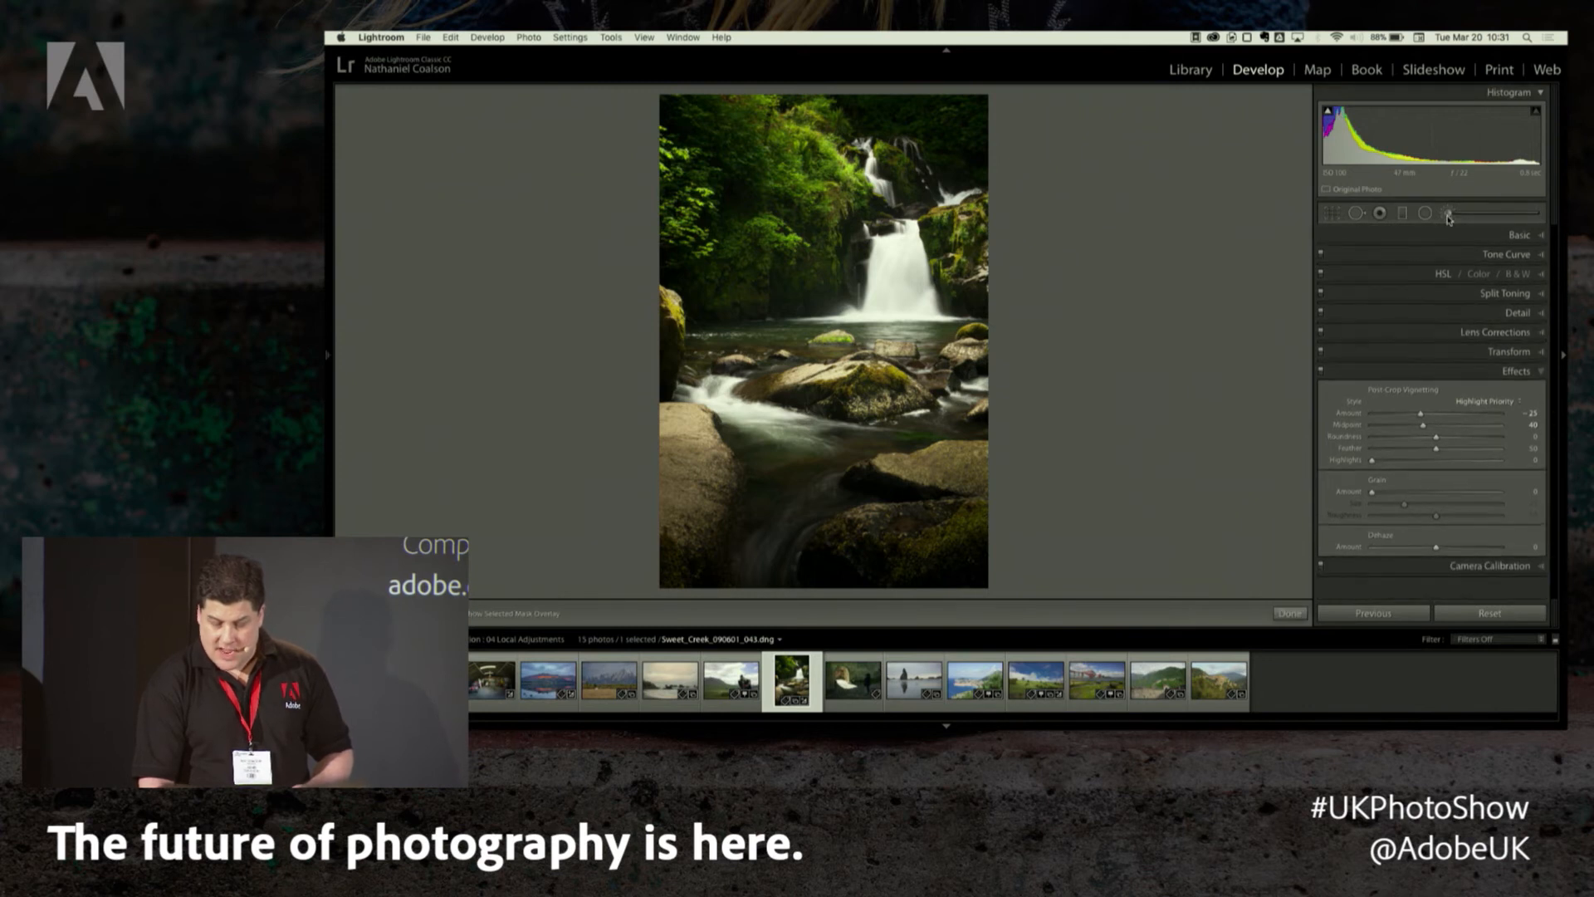
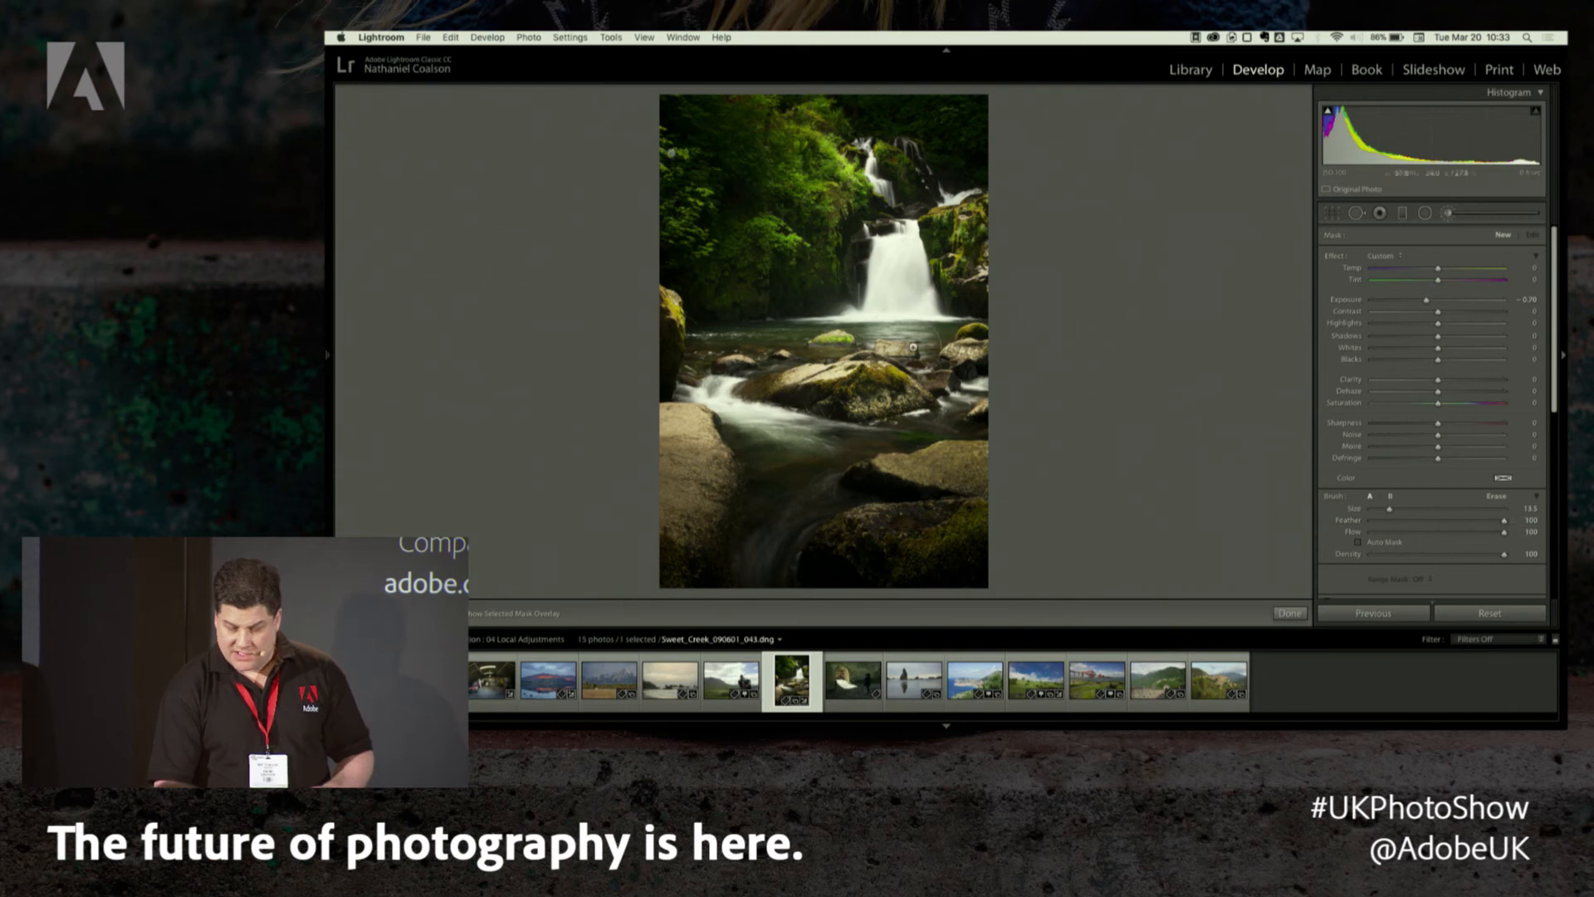
left_click(1391, 496)
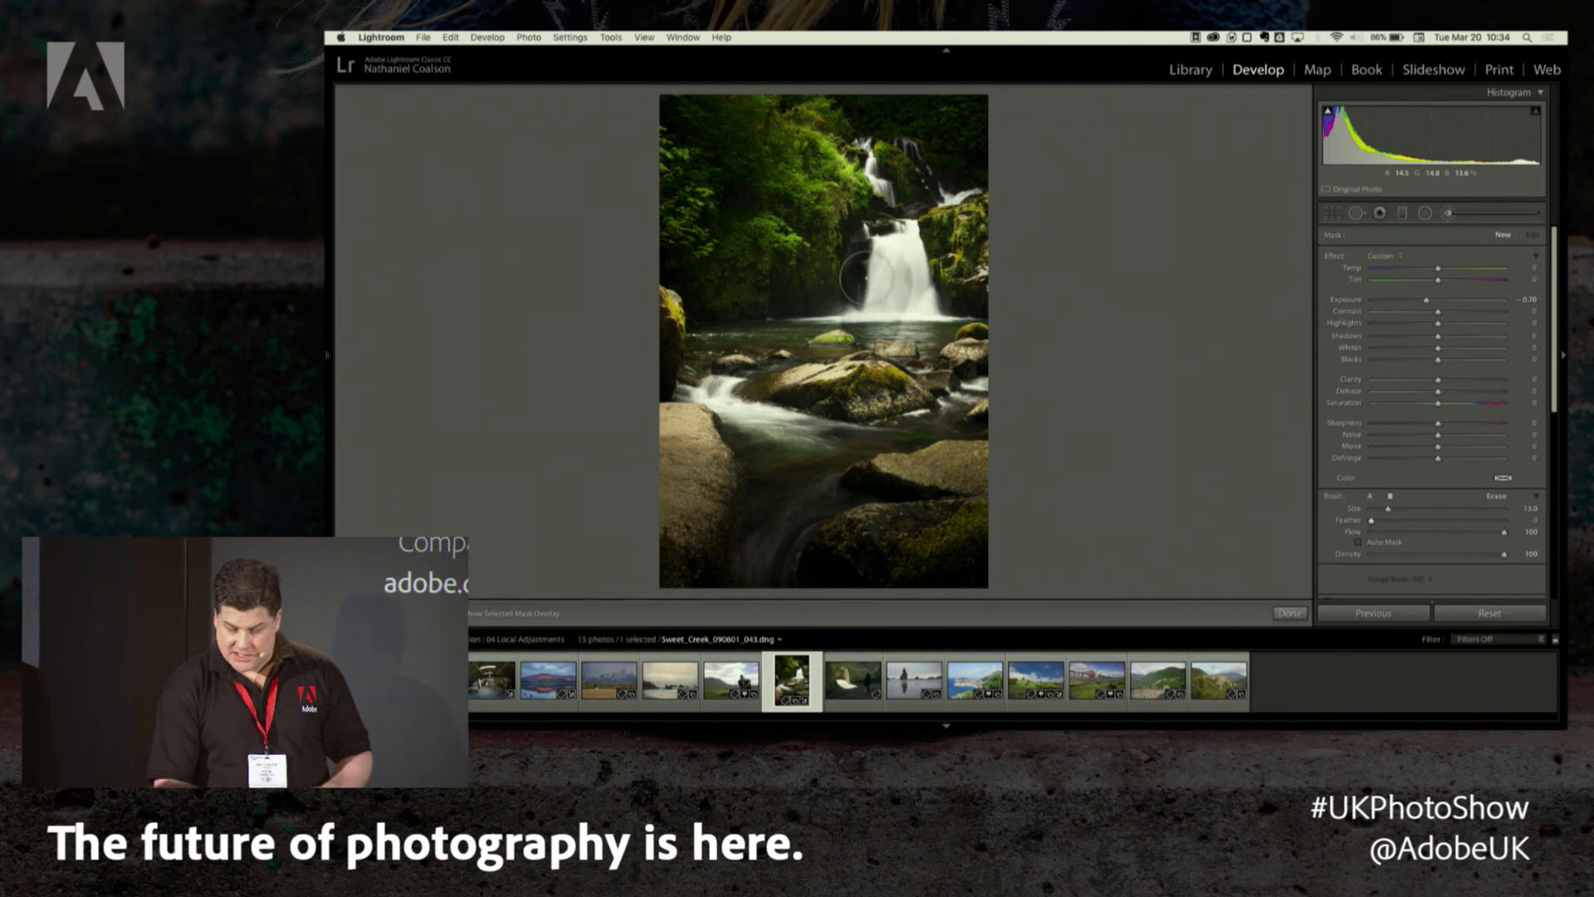
left_click(870, 287)
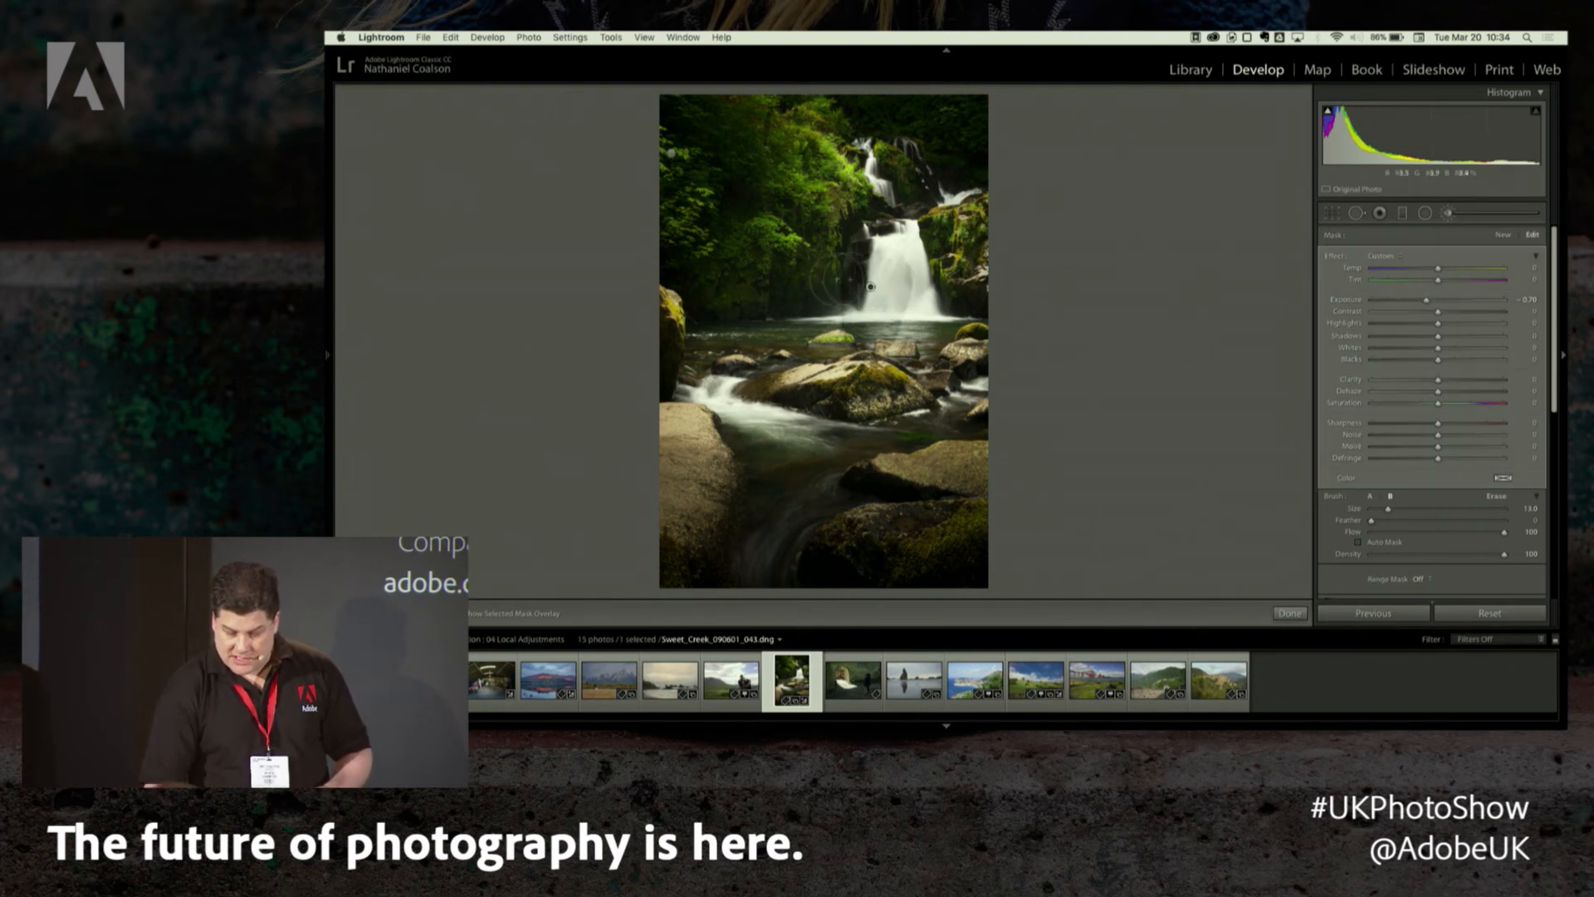
key("Delete")
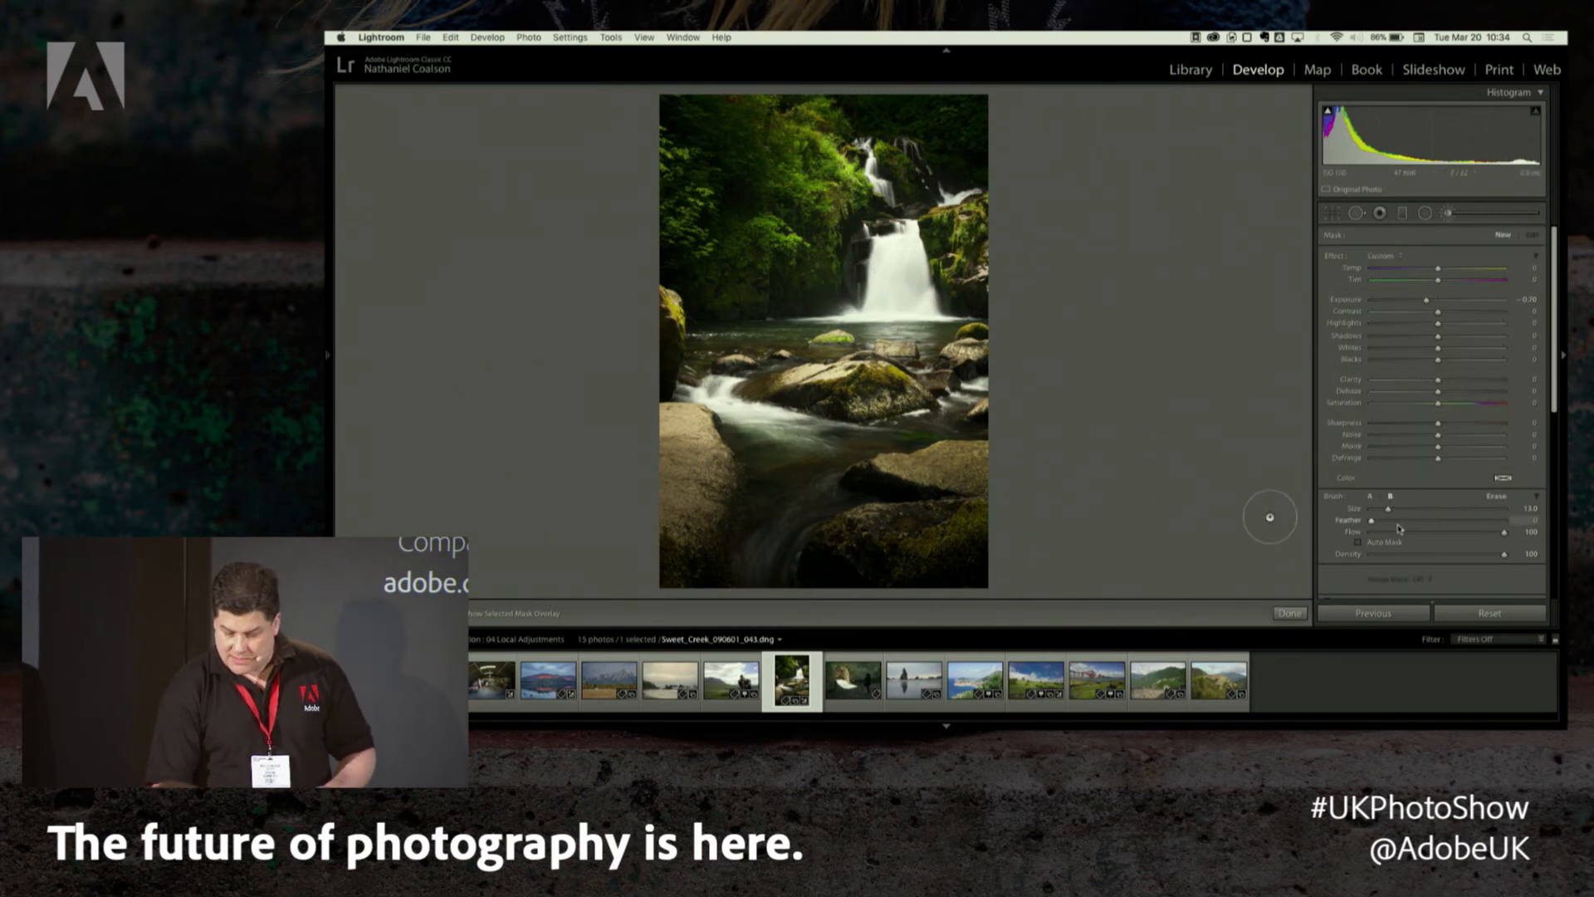
- Set Brush B's feather to 48 and compare its settings with Brush A
left_click_drag(1412, 526, 1432, 531)
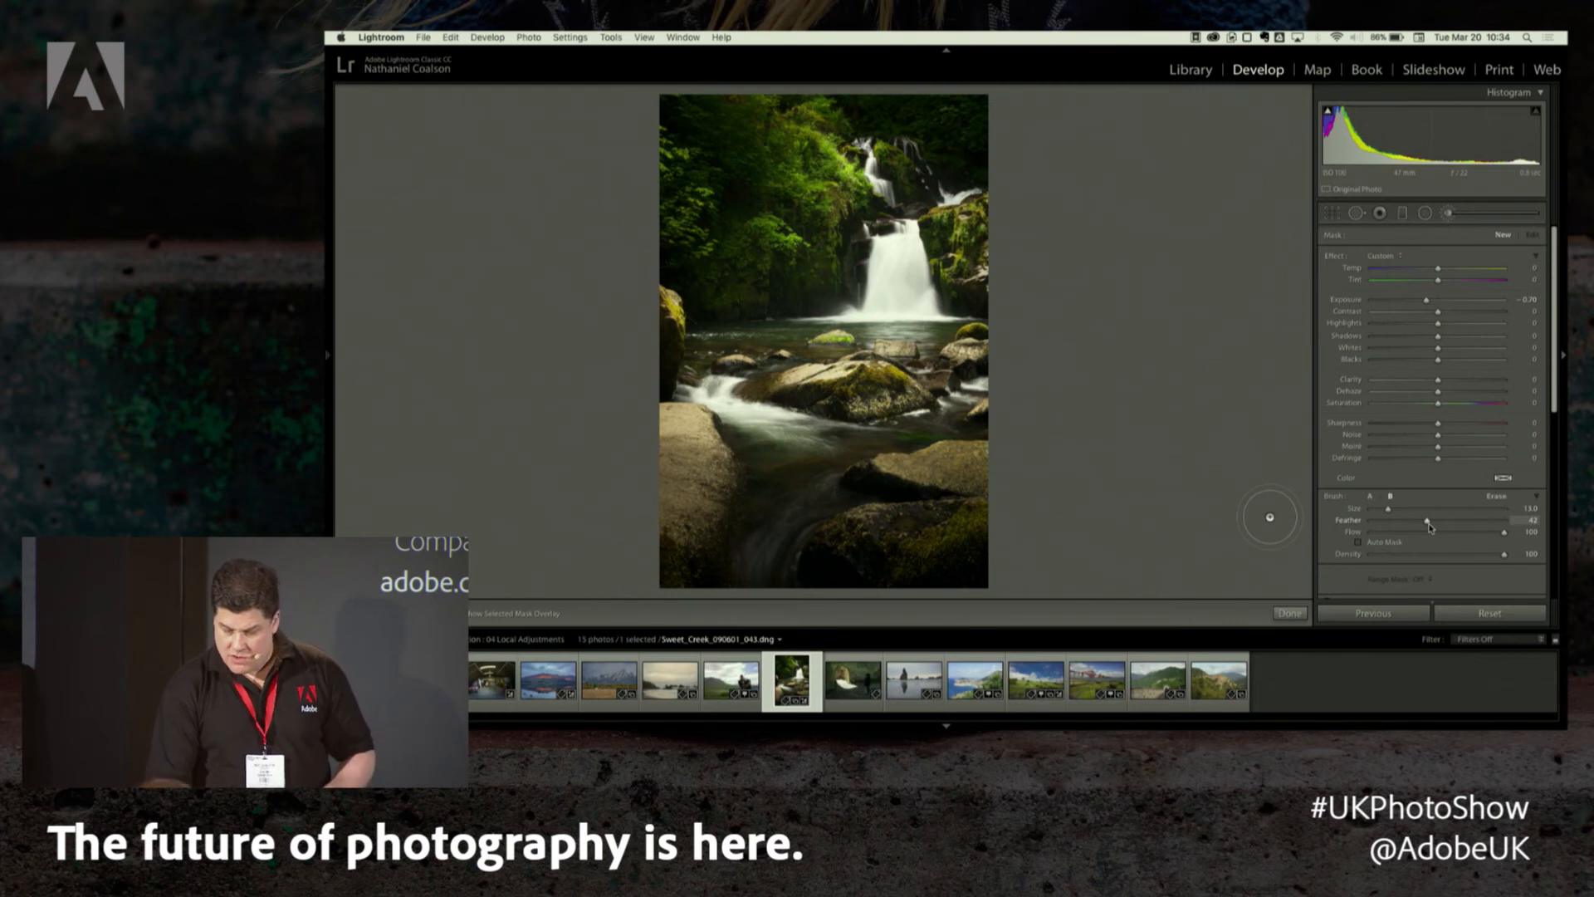
left_click_drag(1413, 529, 1412, 530)
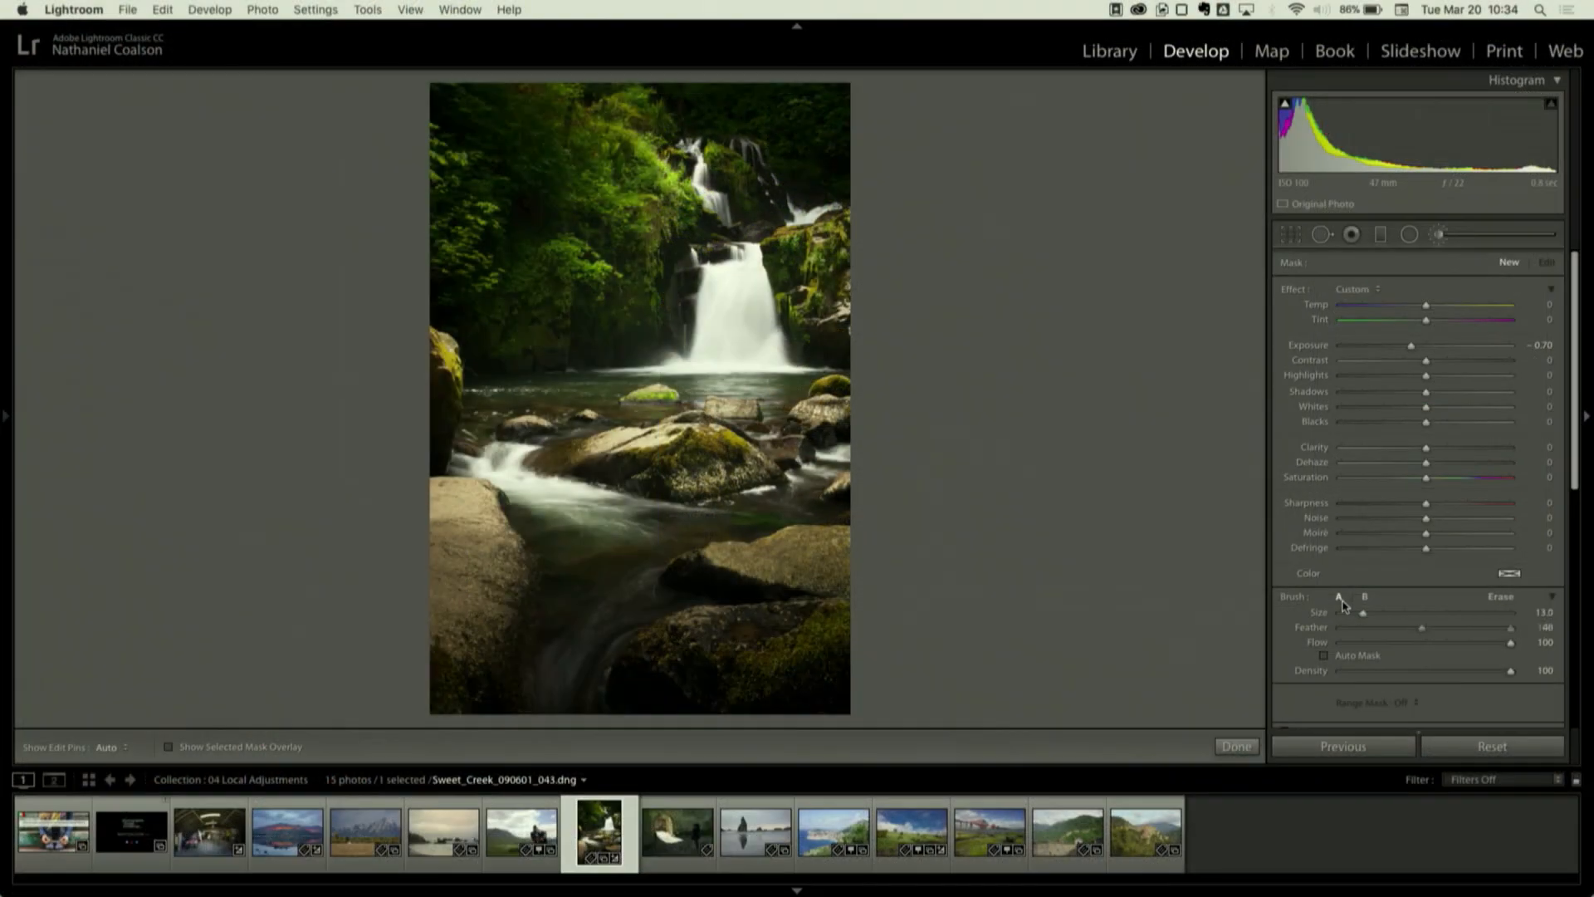
left_click(1371, 495)
scroll(837, 338, "down", 4)
left_click(1366, 597)
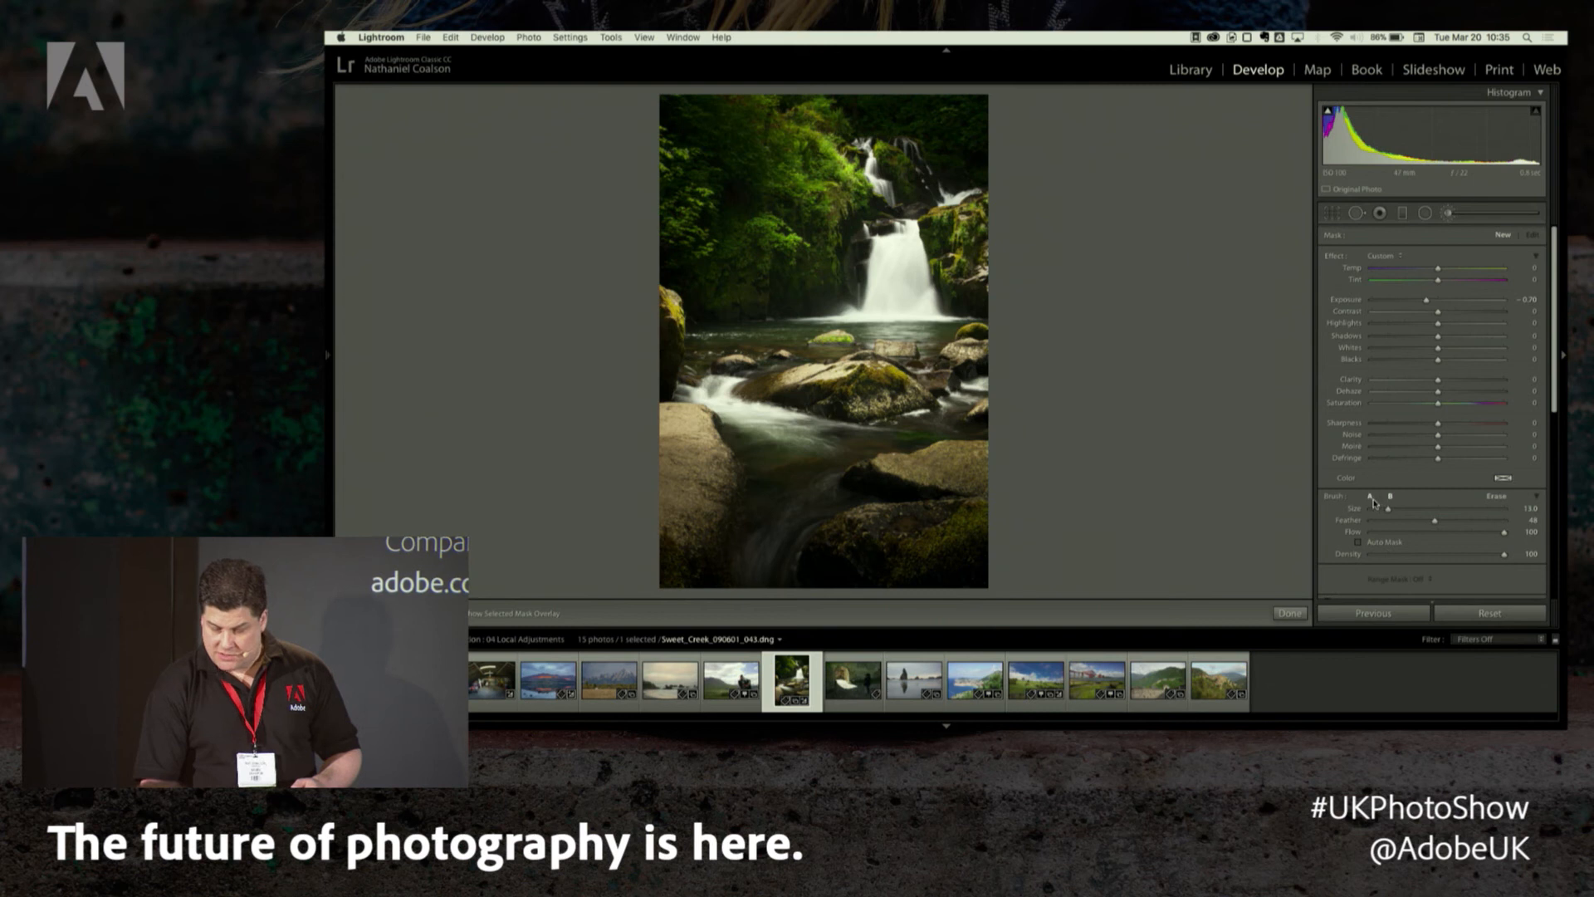
- Darken the mossy rock at the photo's left edge with a brush adjustment using Highlights -23 and Whites -14, and compare off and on
left_click(671, 295)
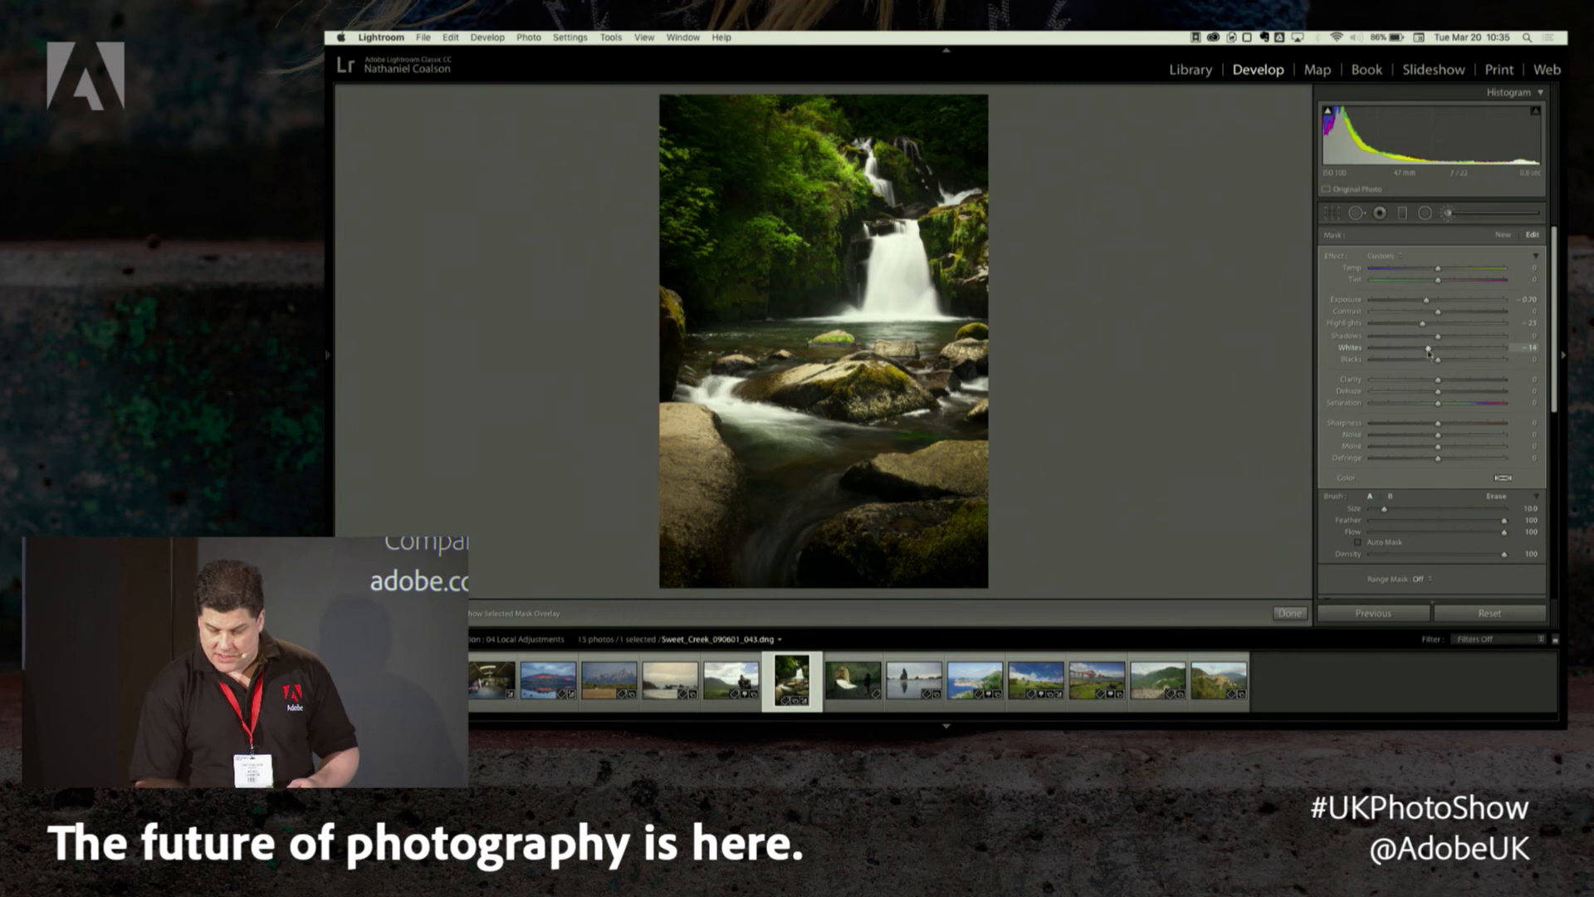
scroll(1420, 531, "down", 2)
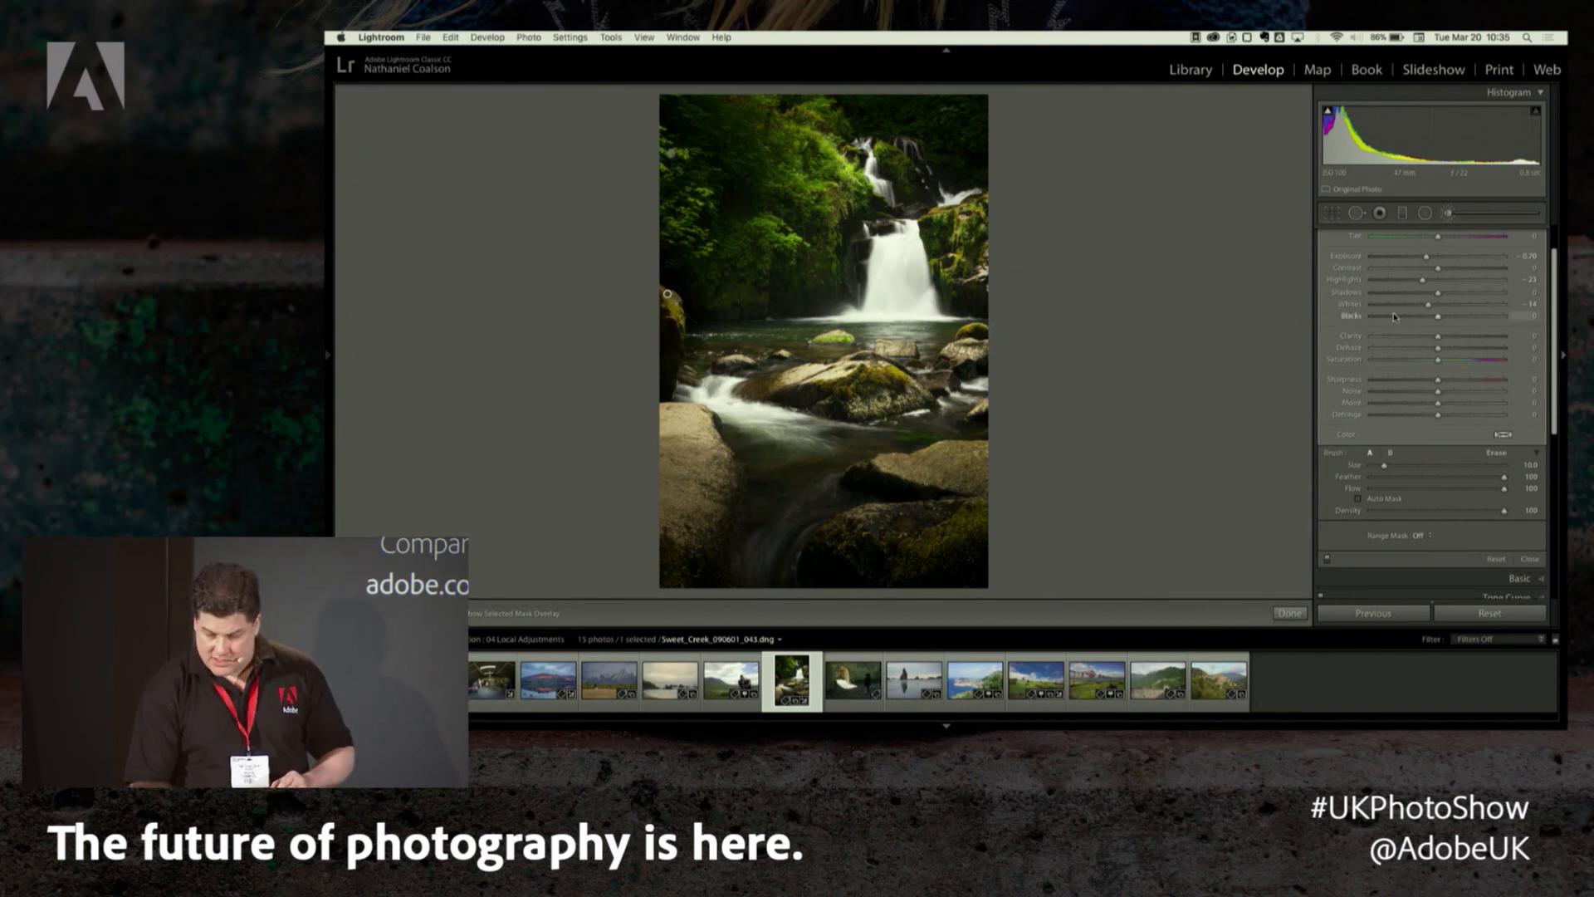
left_click(1327, 560)
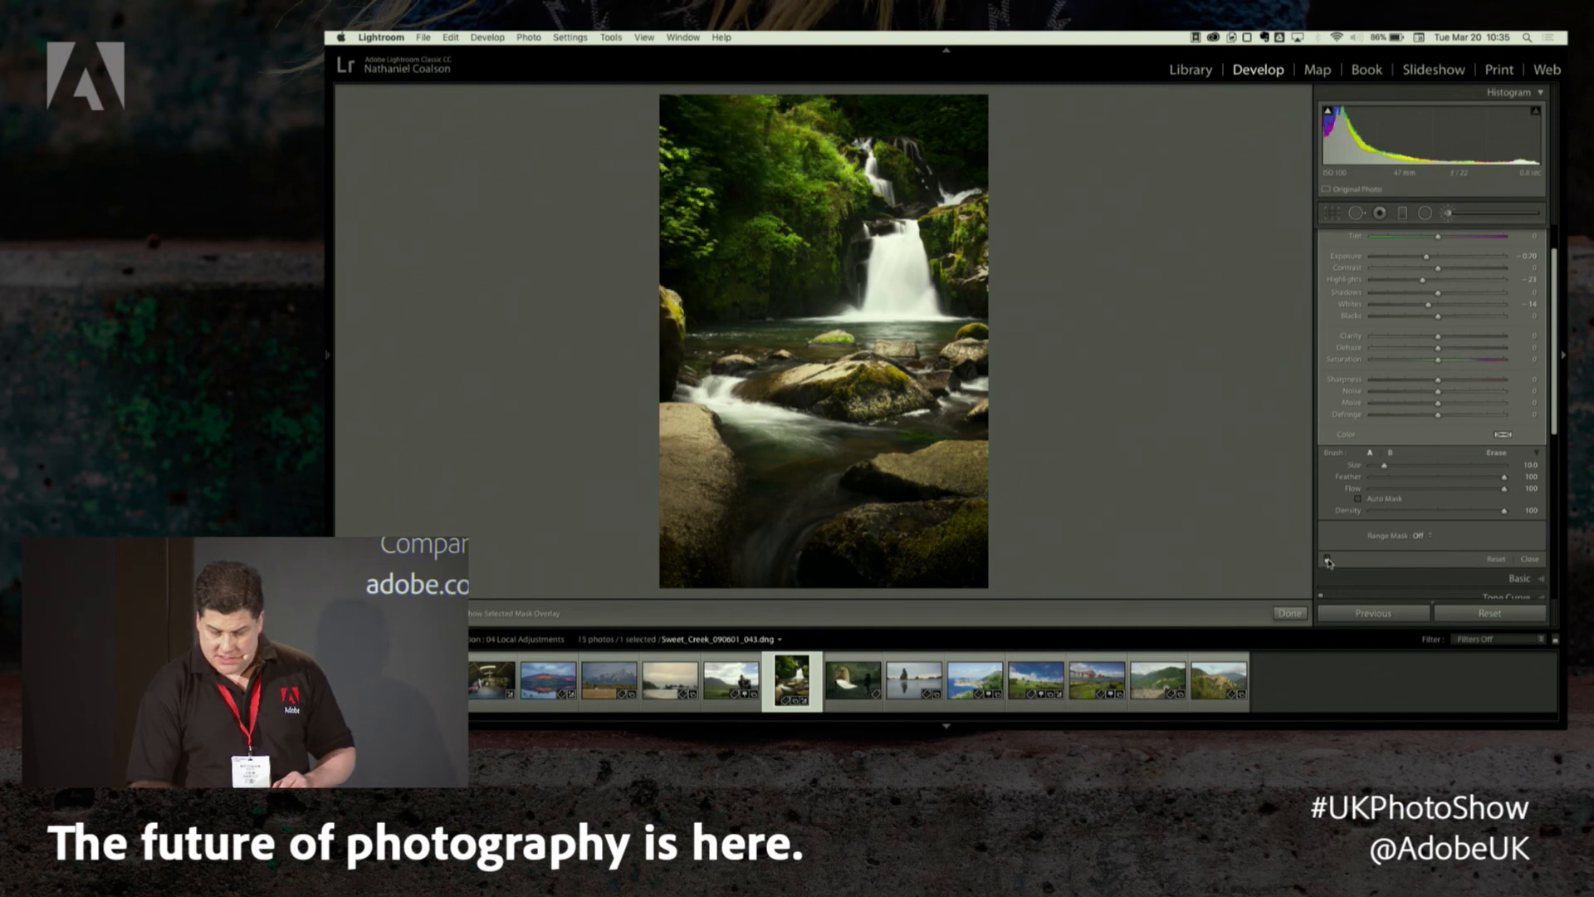
left_click(1328, 559)
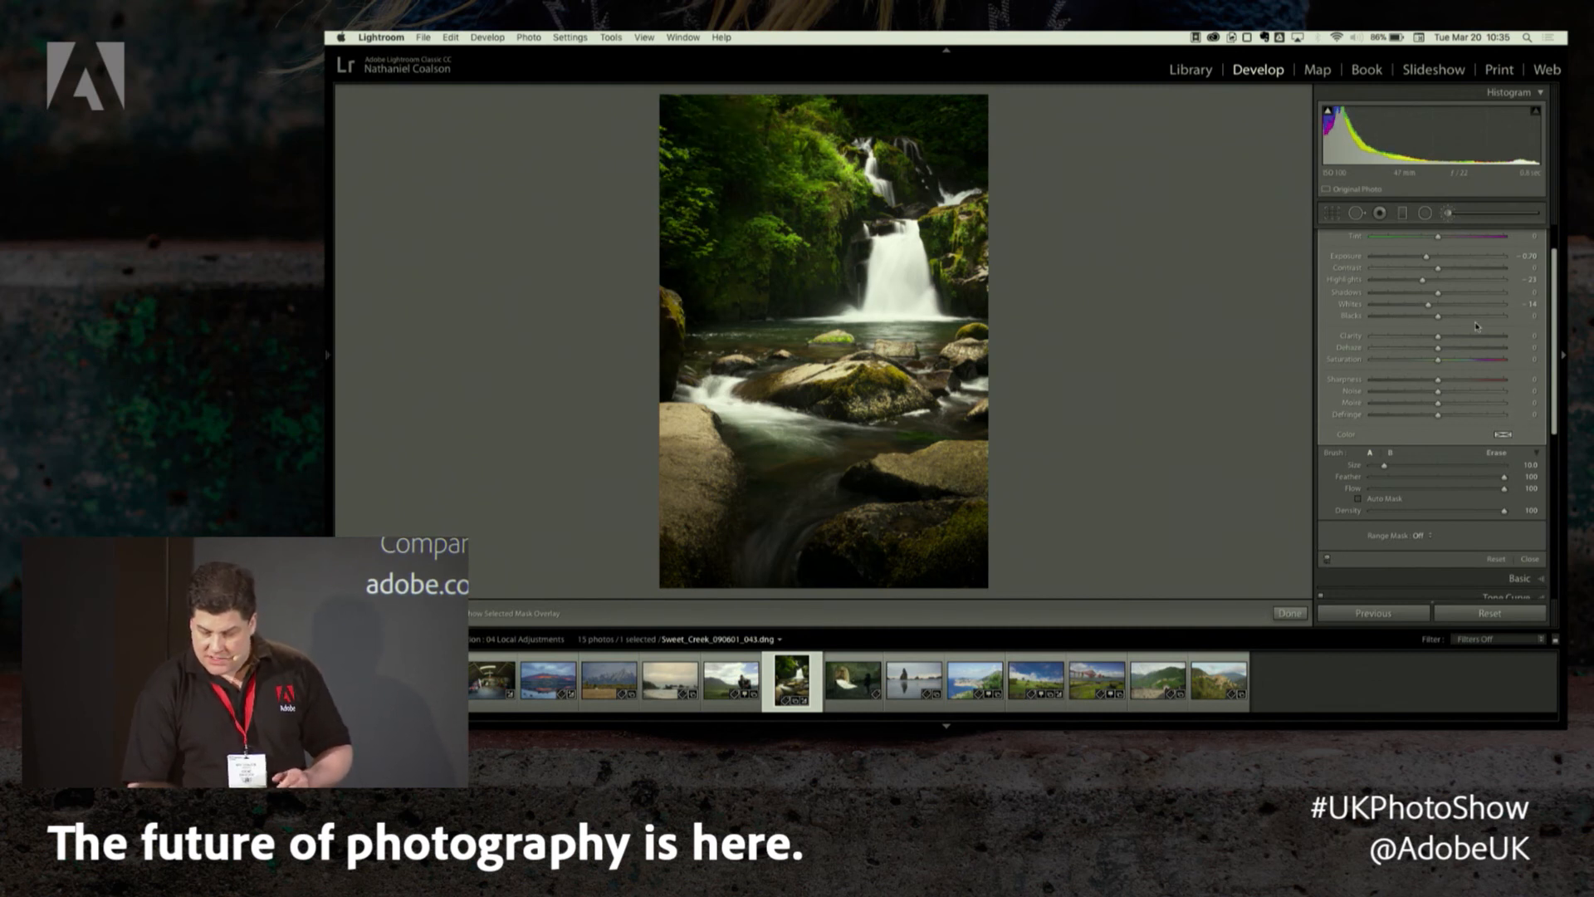
- Create a new brush adjustment with Exposure 0.78 and Shadows 16, and paint it over the stream and rocks below the waterfall
scroll(1508, 282, "up", 3)
left_click(1504, 237)
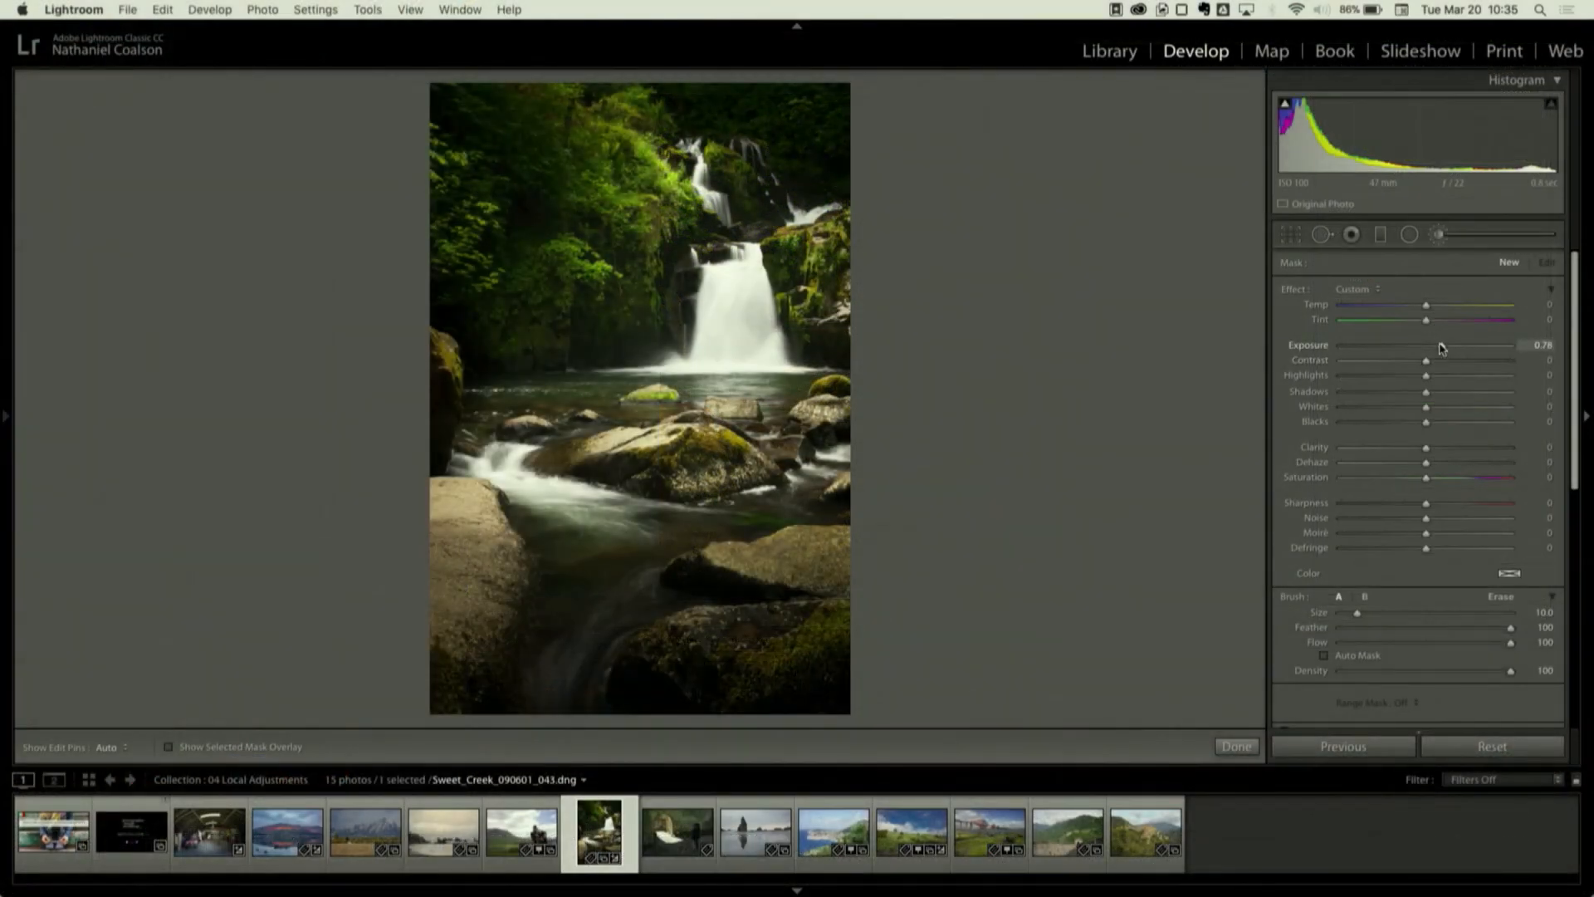
left_click_drag(1426, 392, 1439, 392)
key("h")
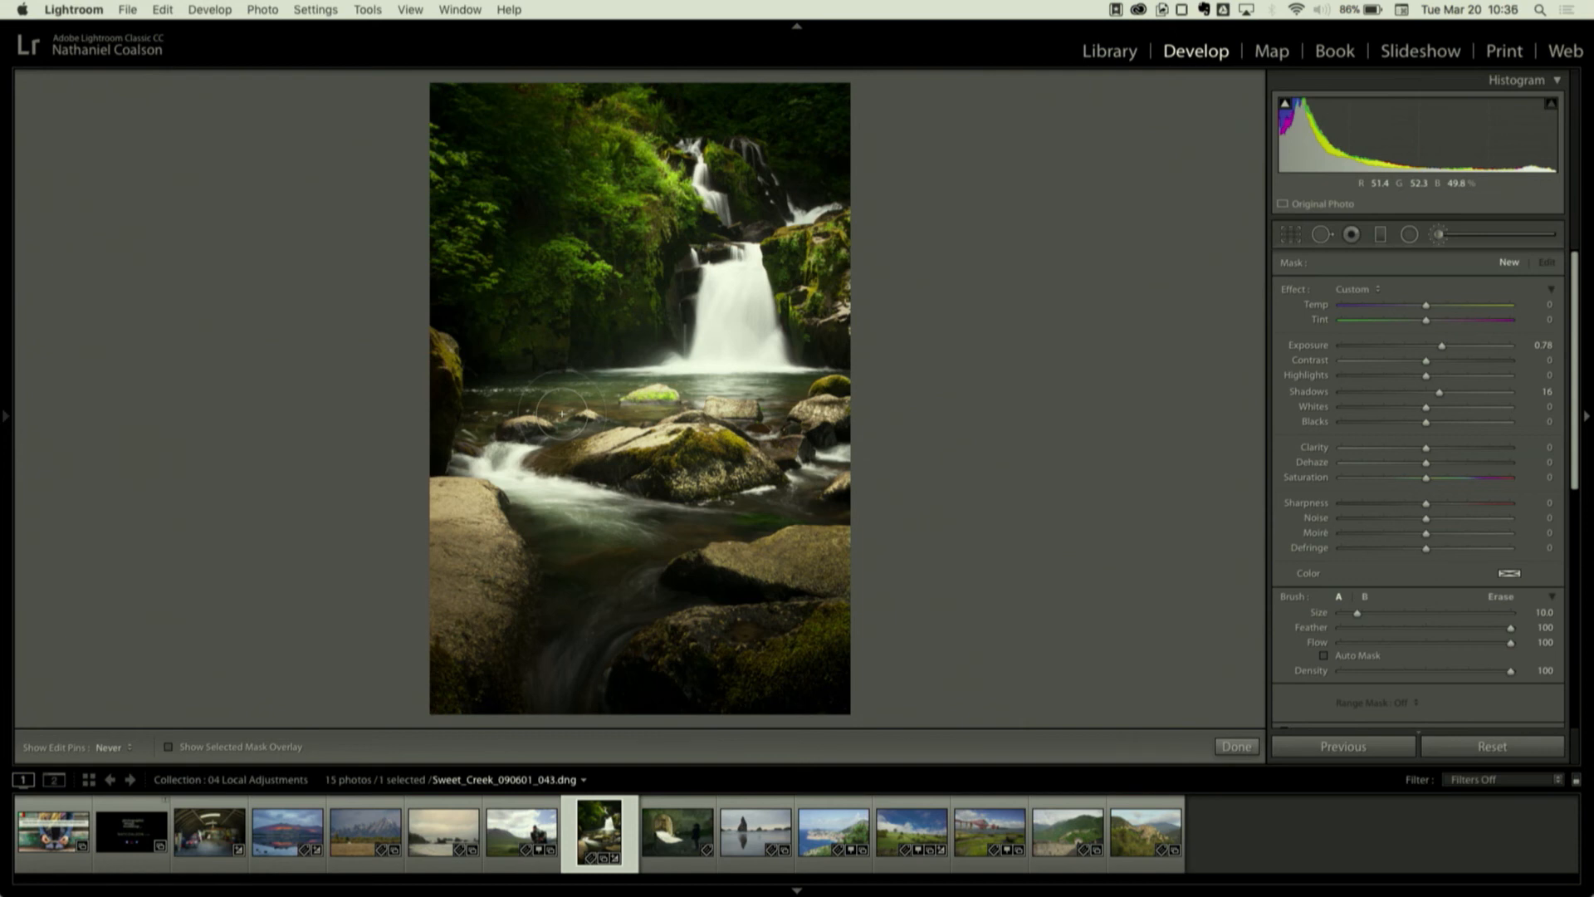
mouse_move(560, 414)
left_mouse_down()
mouse_move(600, 581)
mouse_move(556, 637)
mouse_move(643, 545)
left_mouse_up()
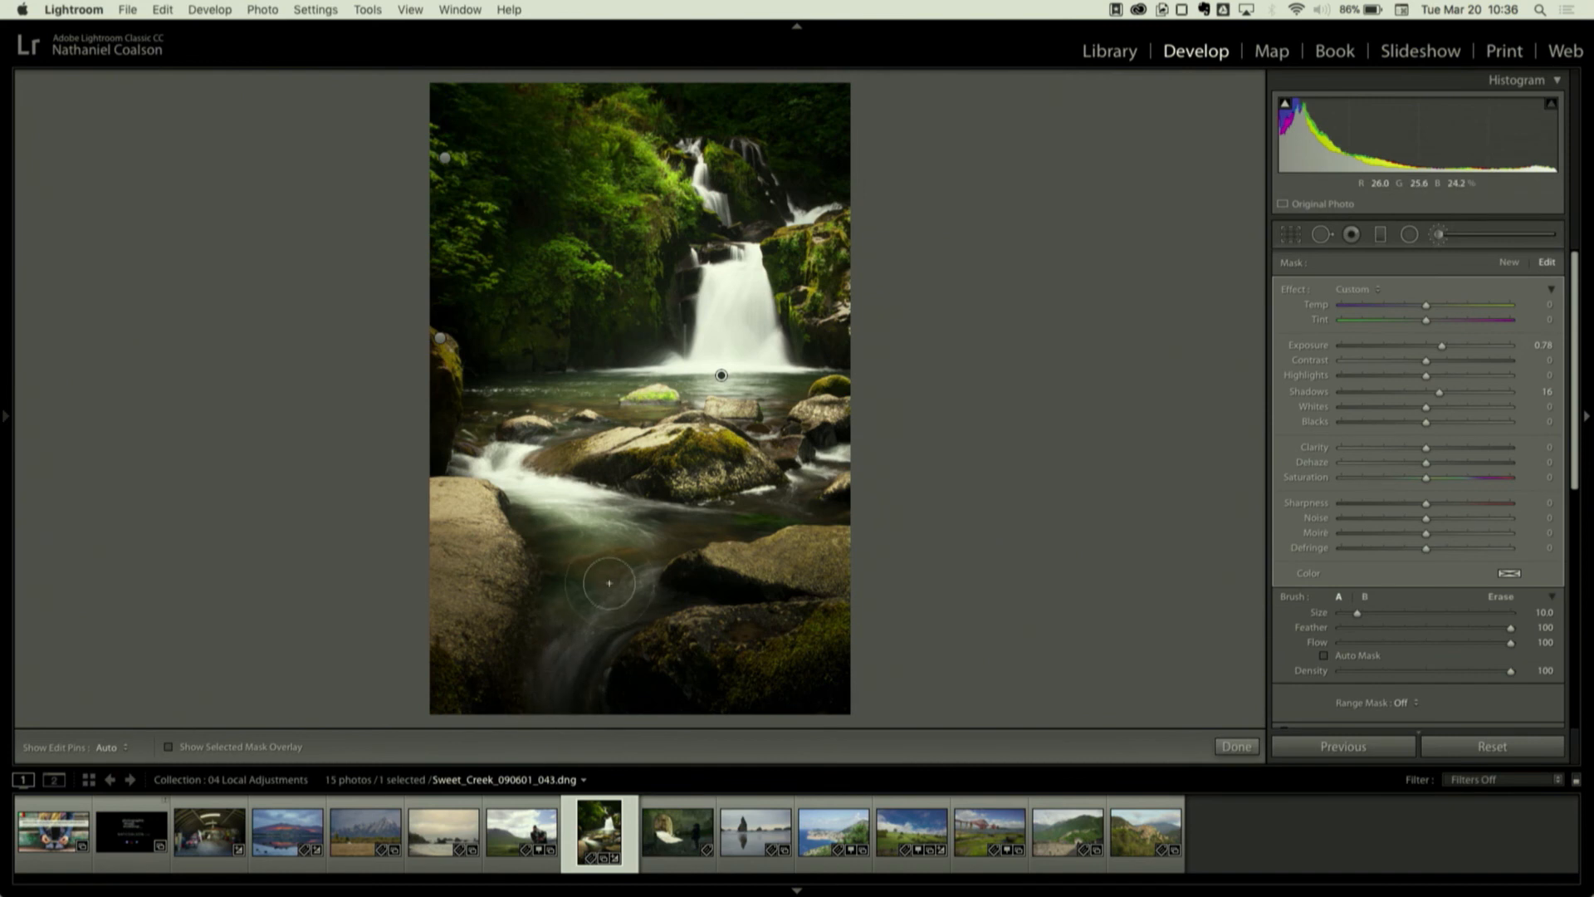
key("h")
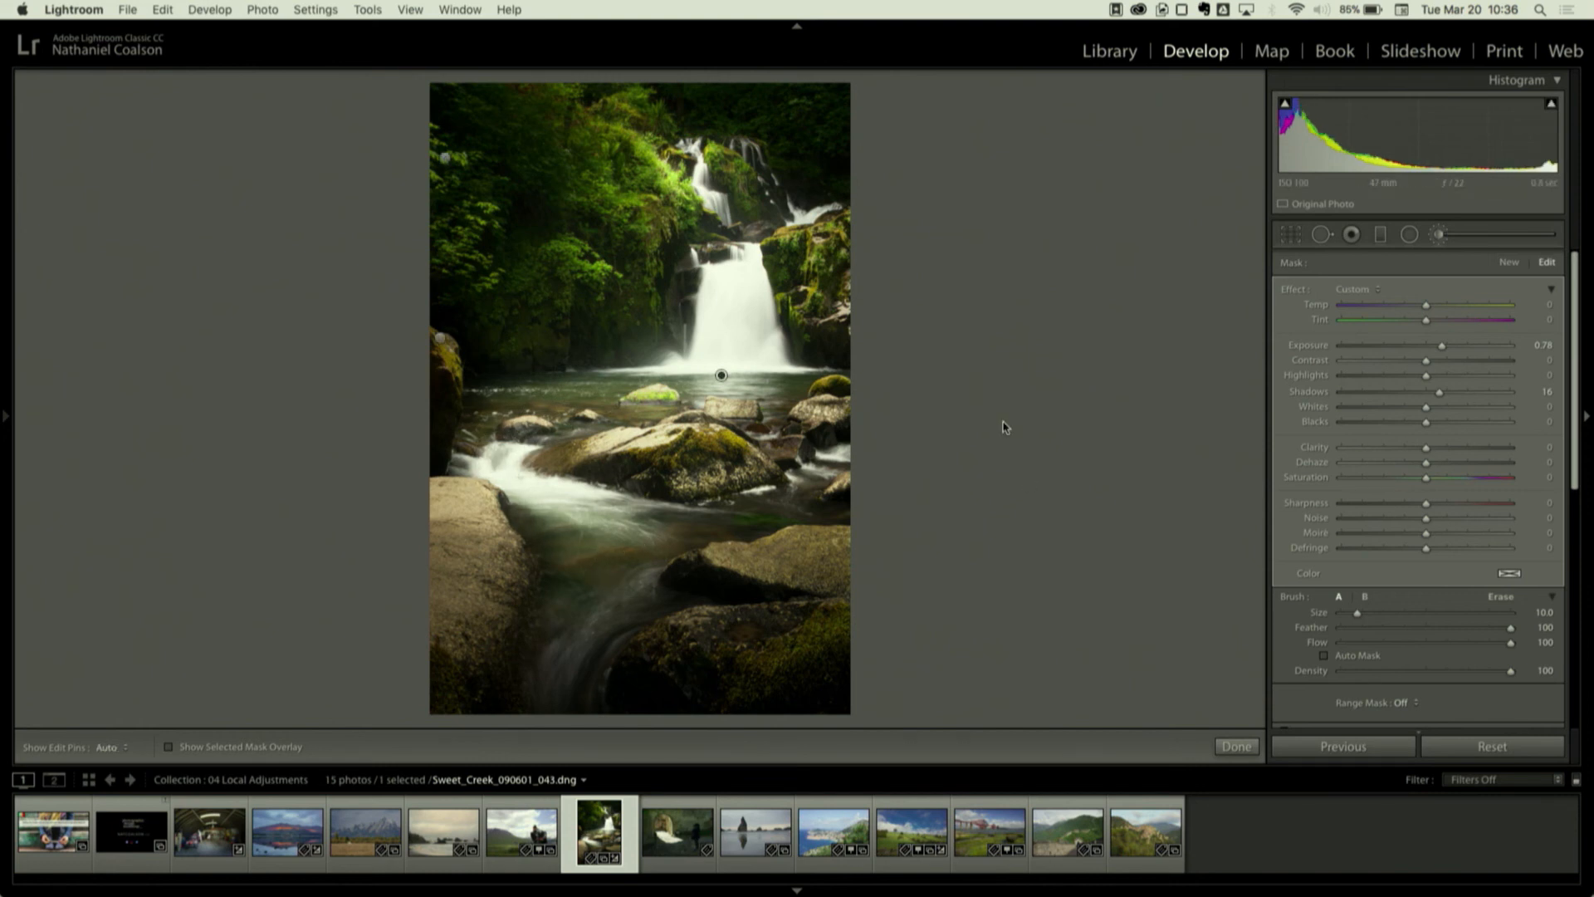
- View the waterfall photo full screen and compare its before and after versions
key("f")
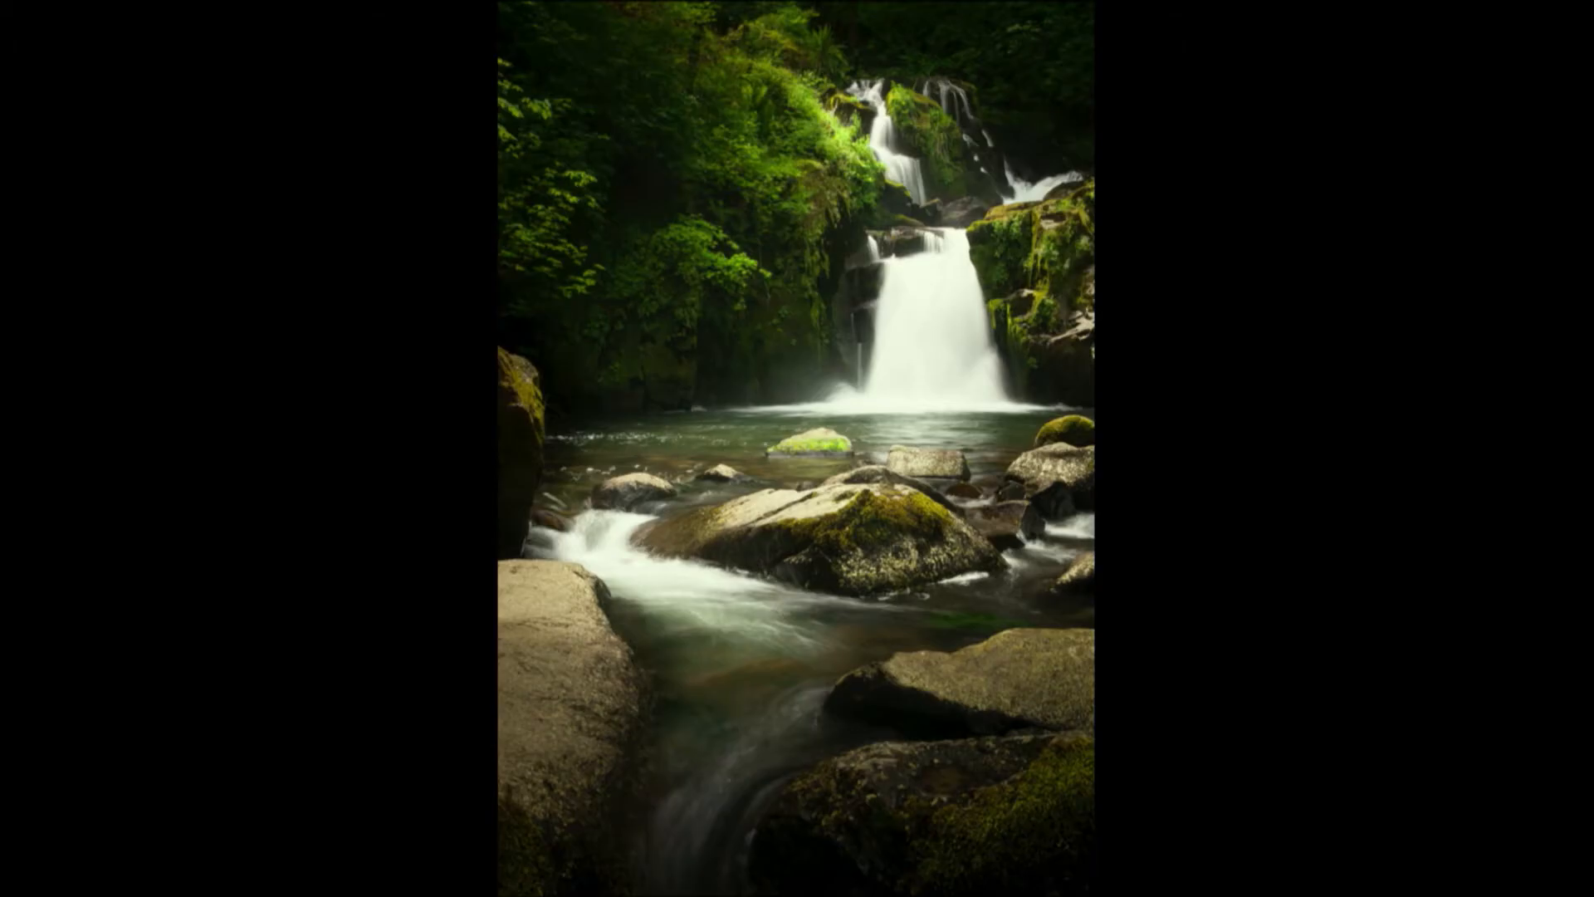
key("f")
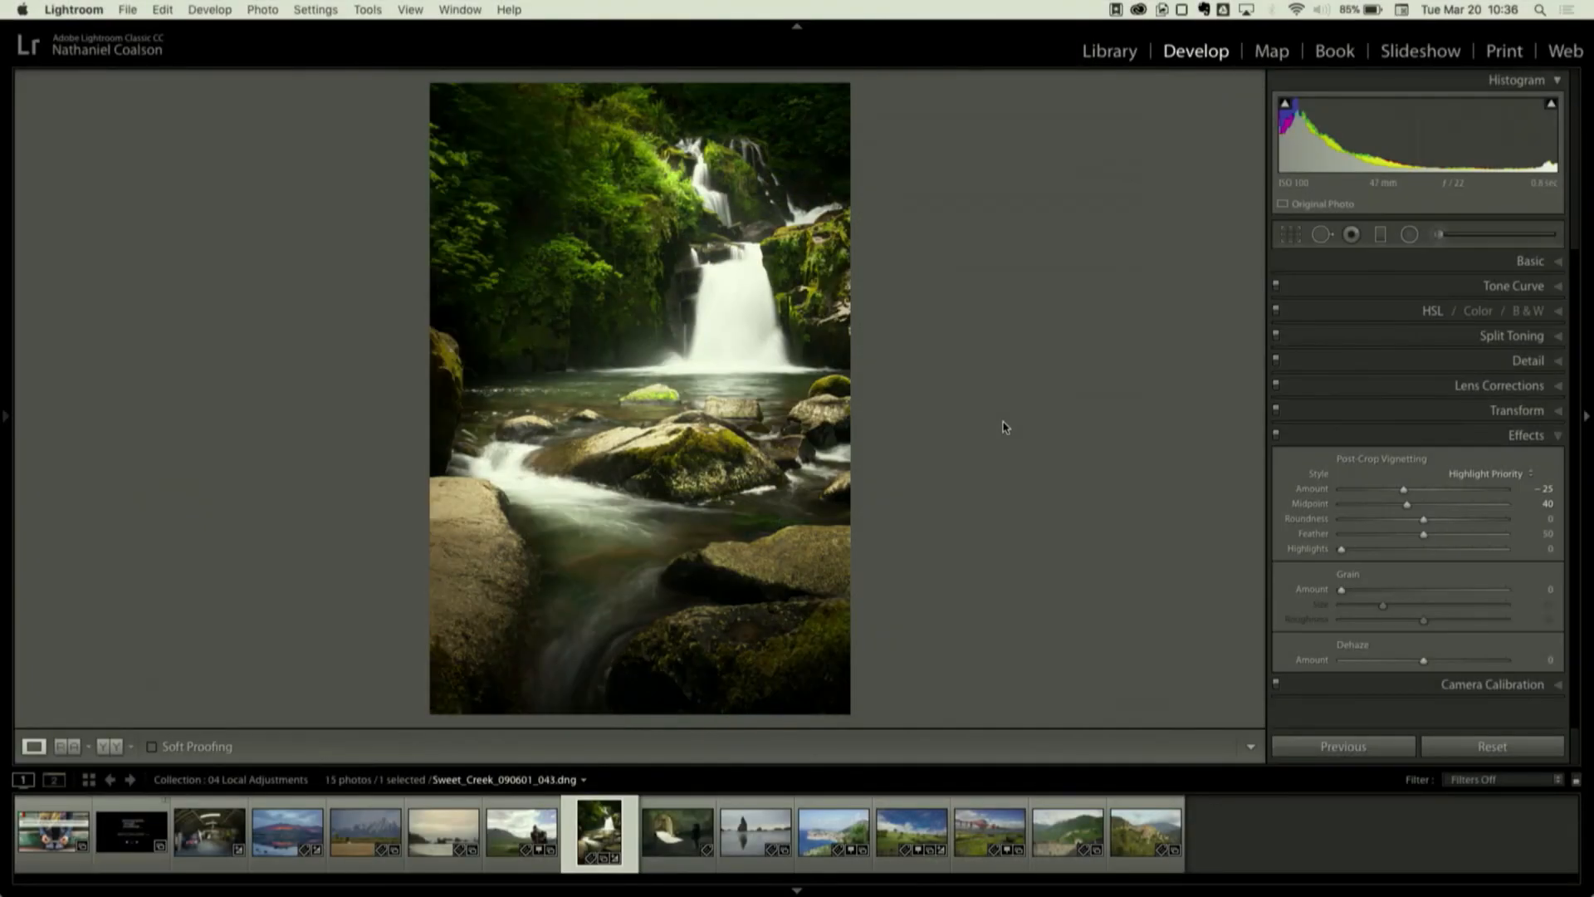
key("backslash")
key("backslash")
key("backslash")
key("backslash")
key("backslash")
key("backslash")
key("backslash")
key("backslash")
key("backslash")
key("backslash")
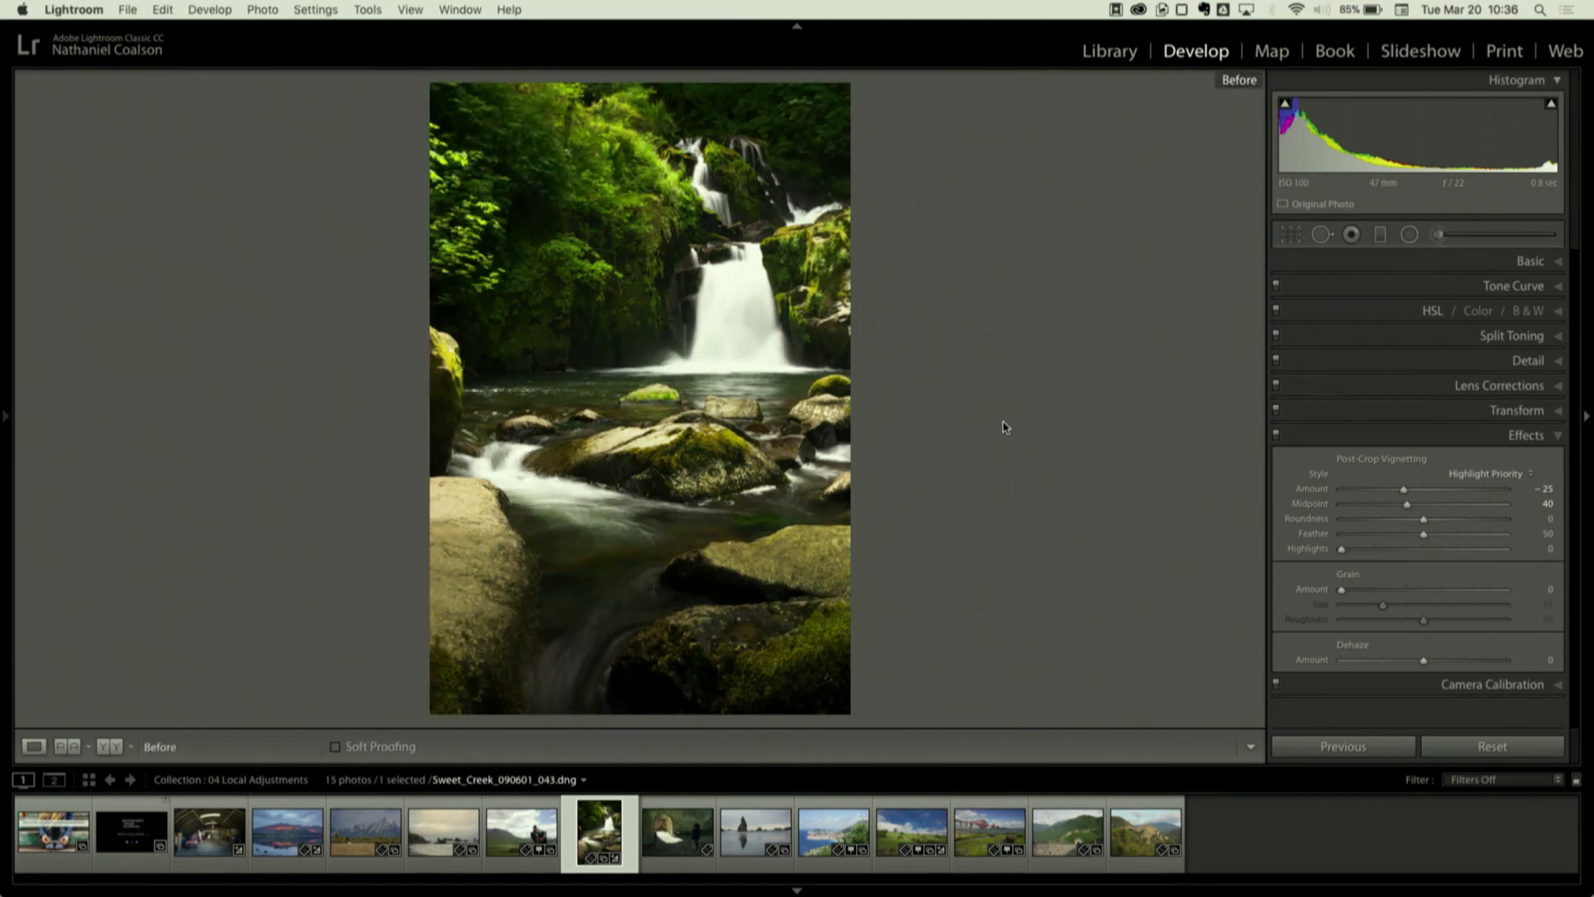
key("backslash")
key("backslash")
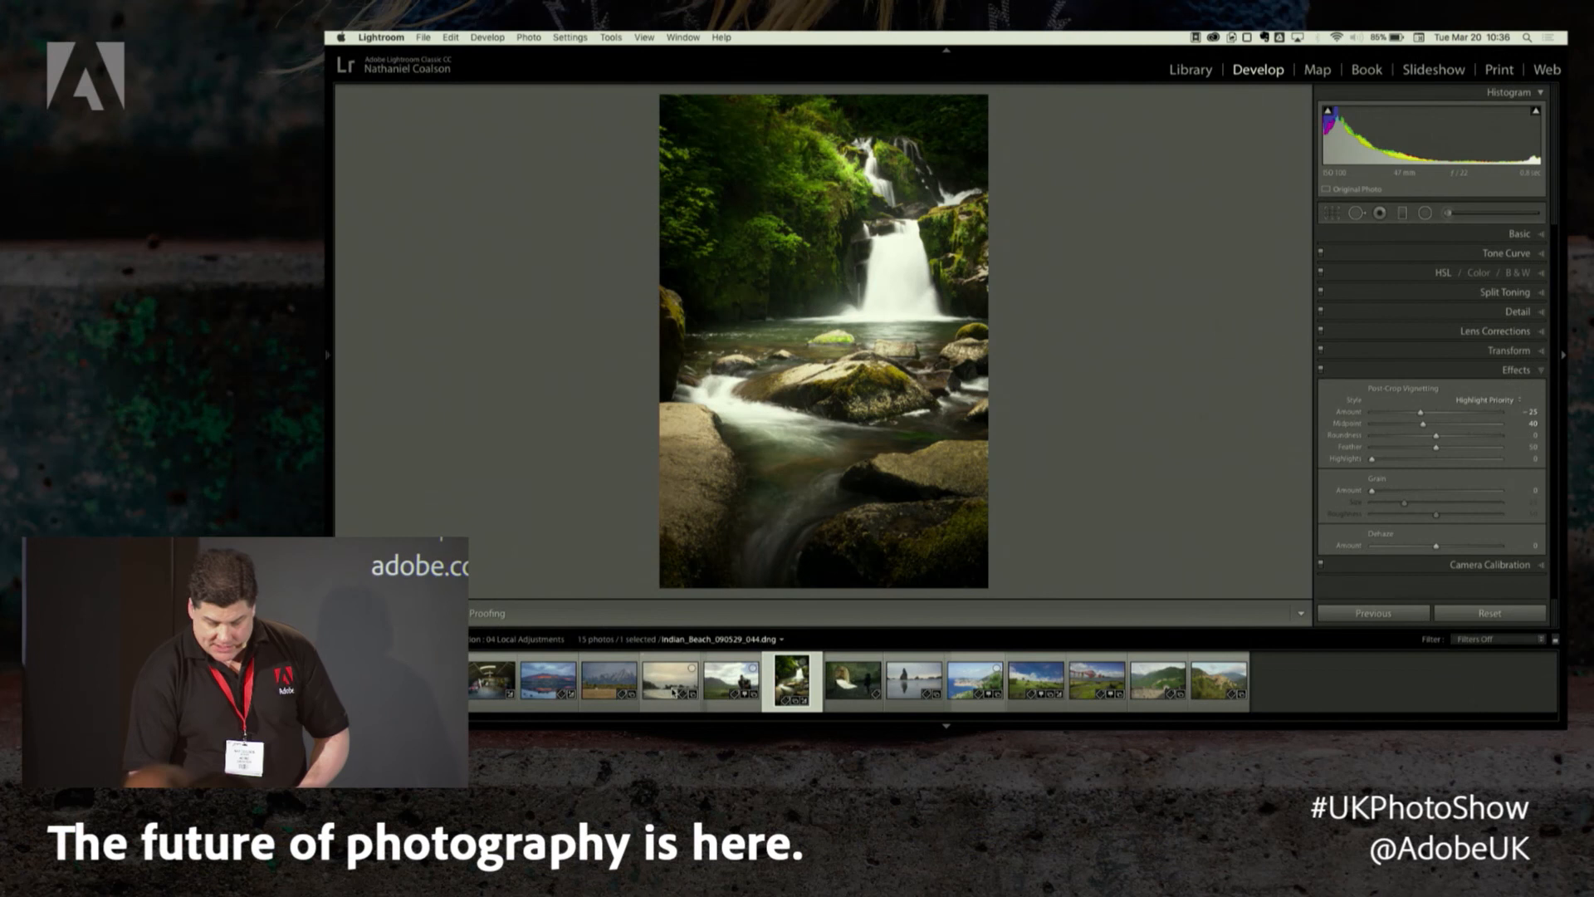
- Open the beach photo Indian_Beach_090529_044.dng
left_click(673, 691)
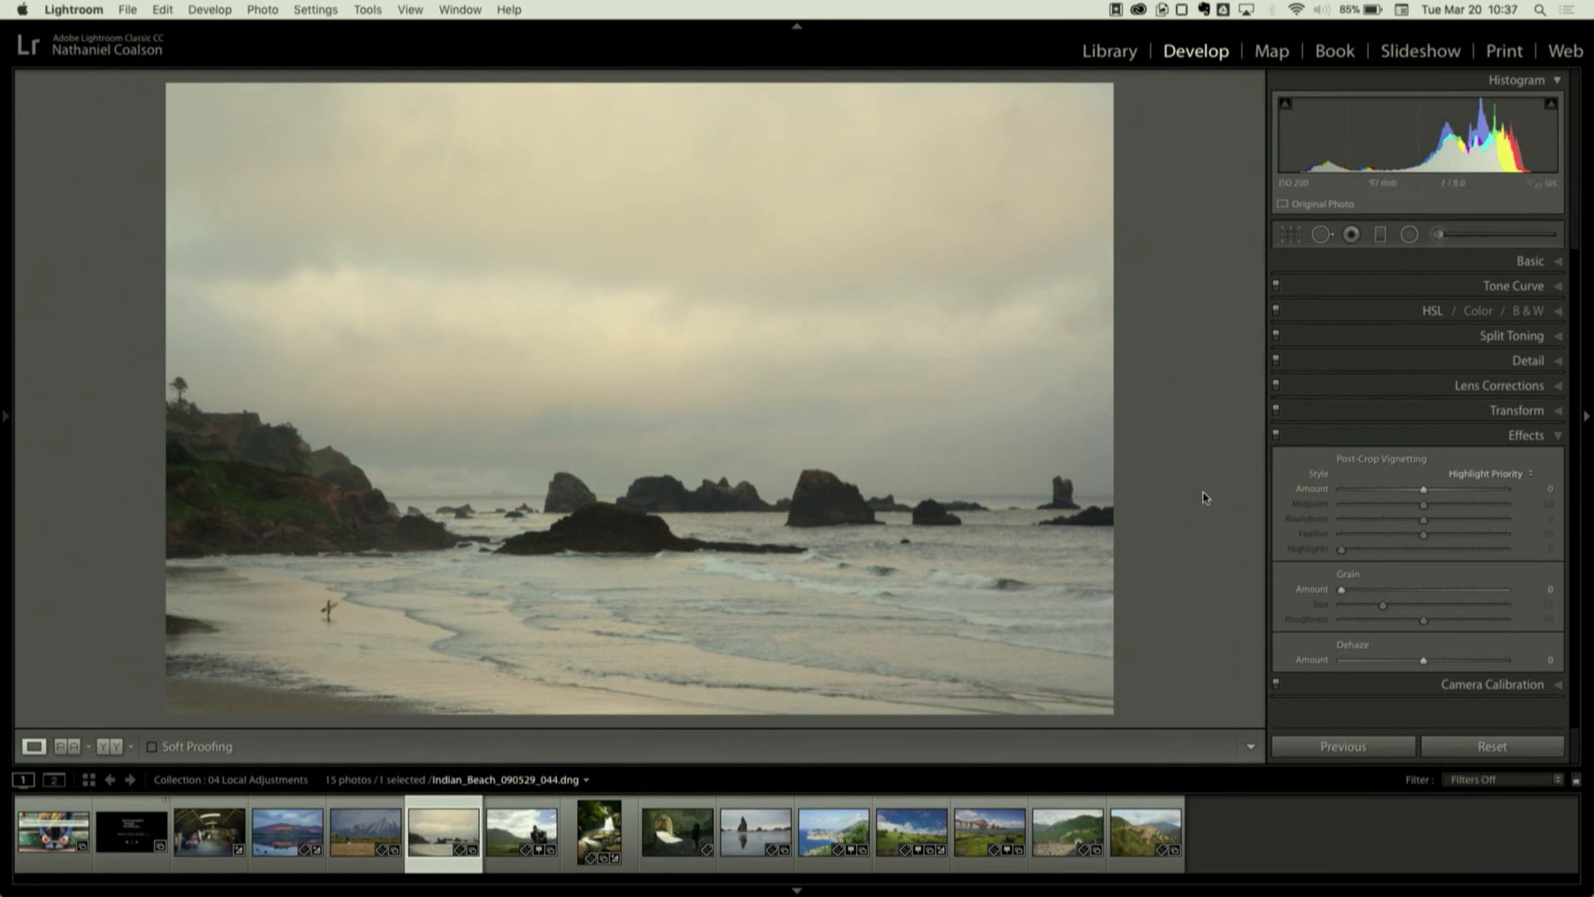
- Give the whole beach photo more punch with Contrast 23, Clarity 34 and Dehaze 29
left_click(1507, 264)
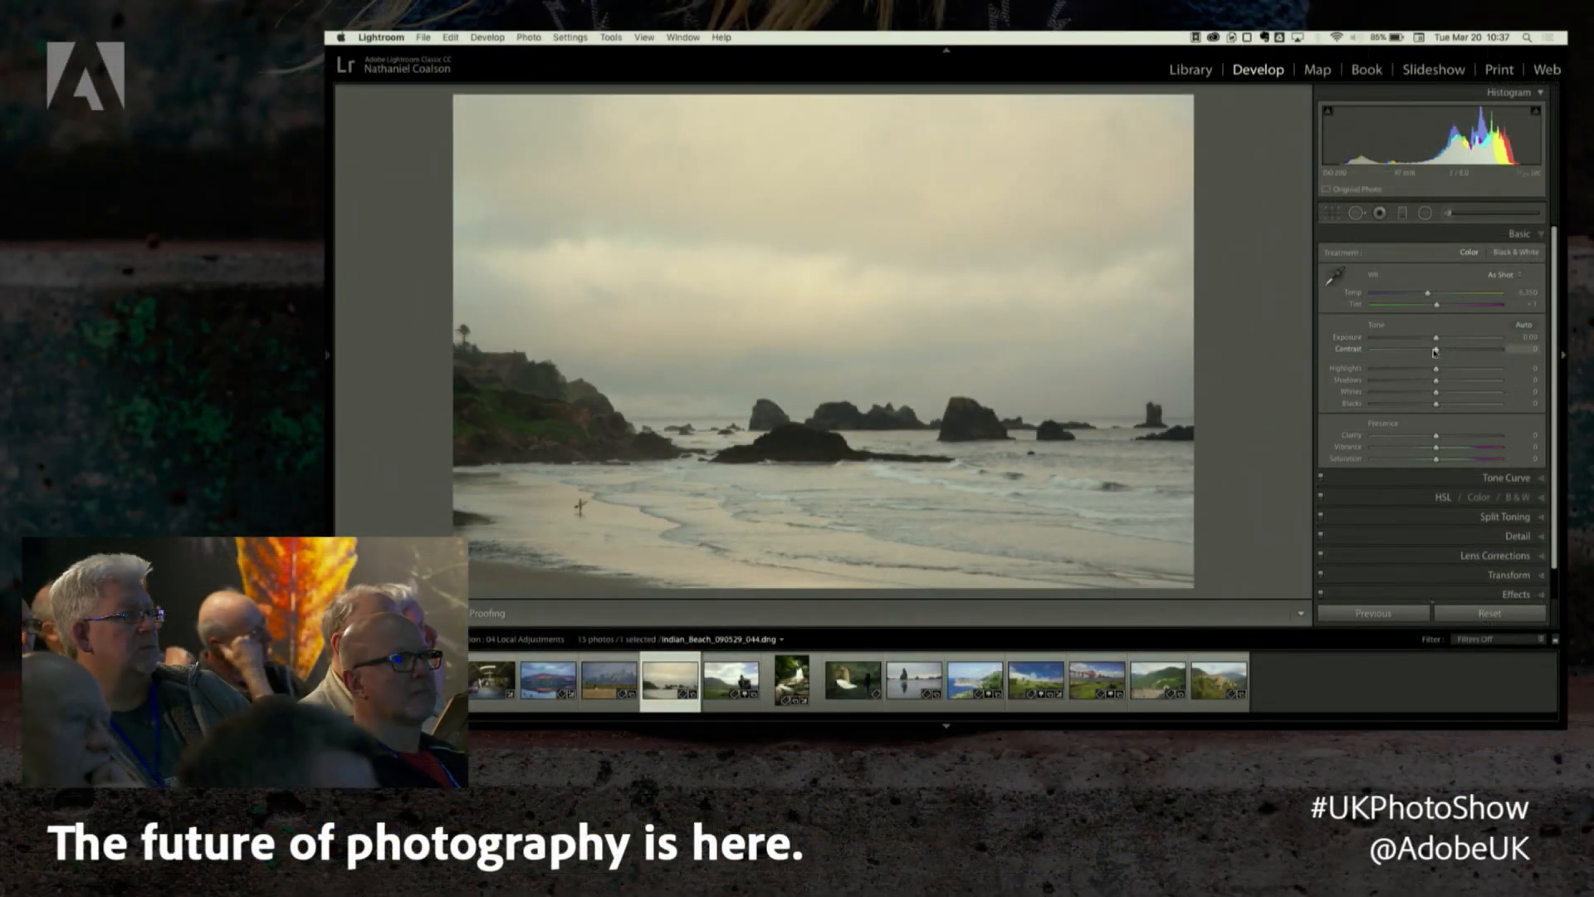
left_click_drag(1442, 359, 1452, 358)
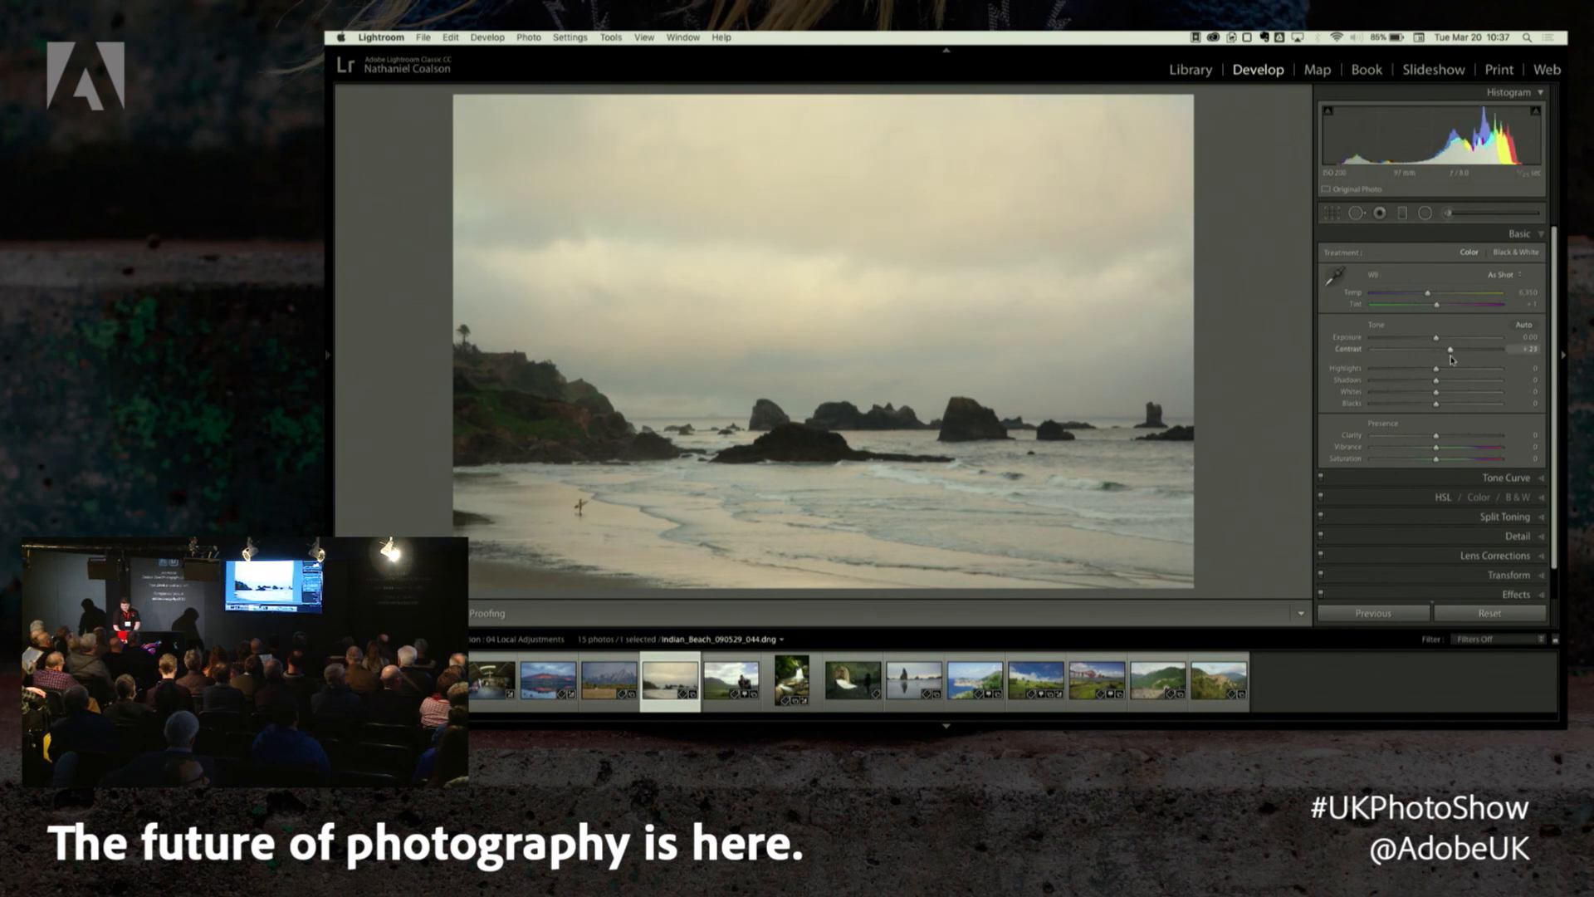
left_click(1447, 439)
scroll(1495, 540, "down", 1)
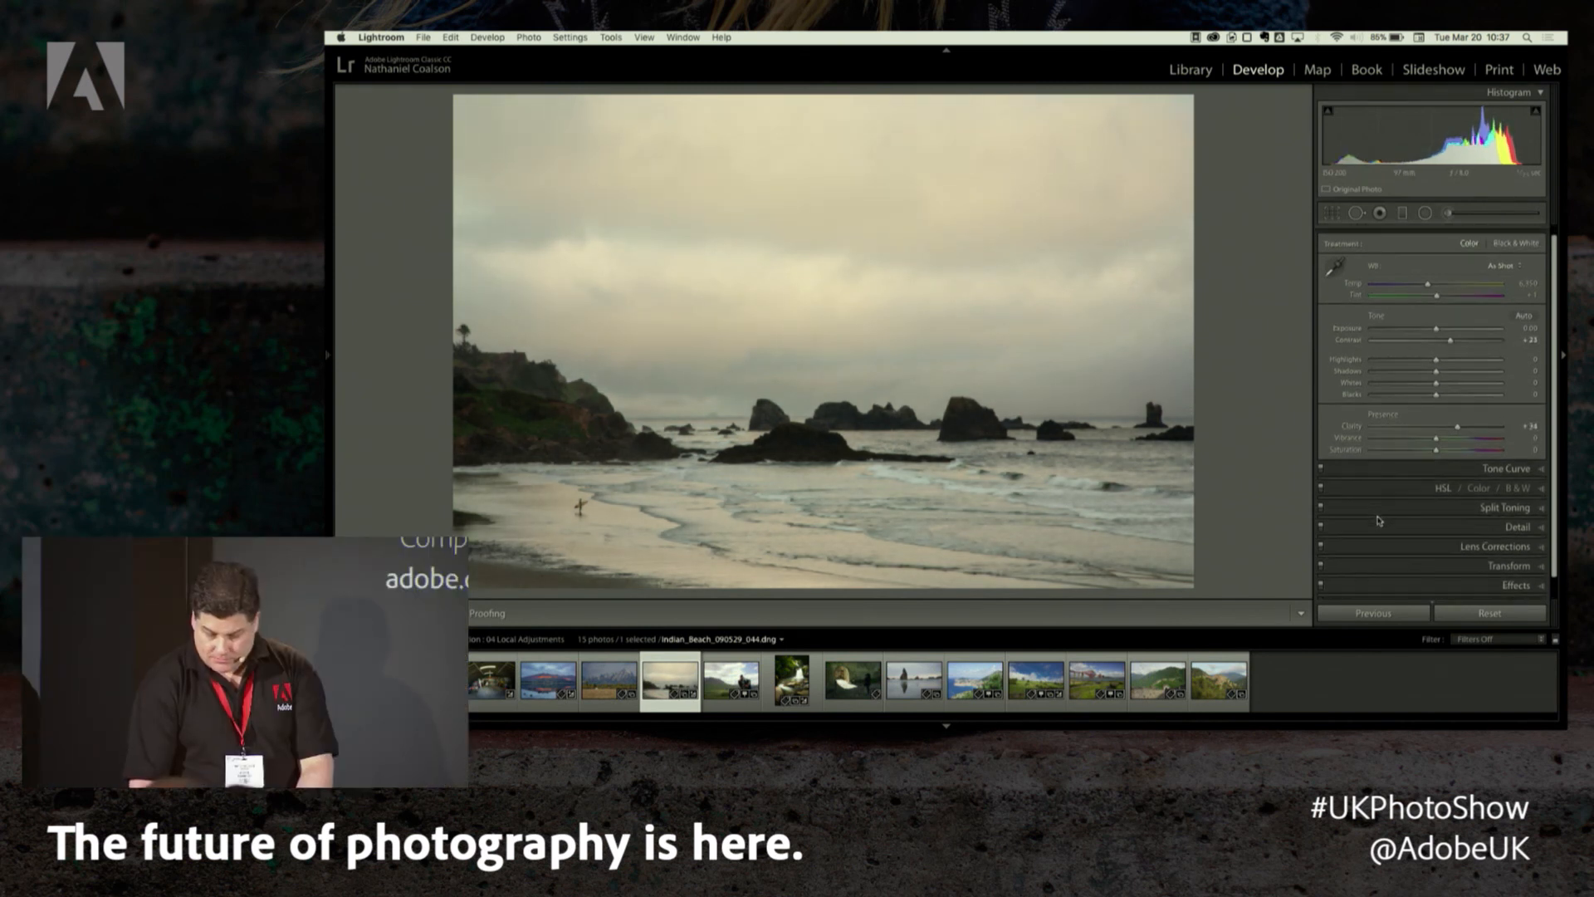
left_click(1505, 580)
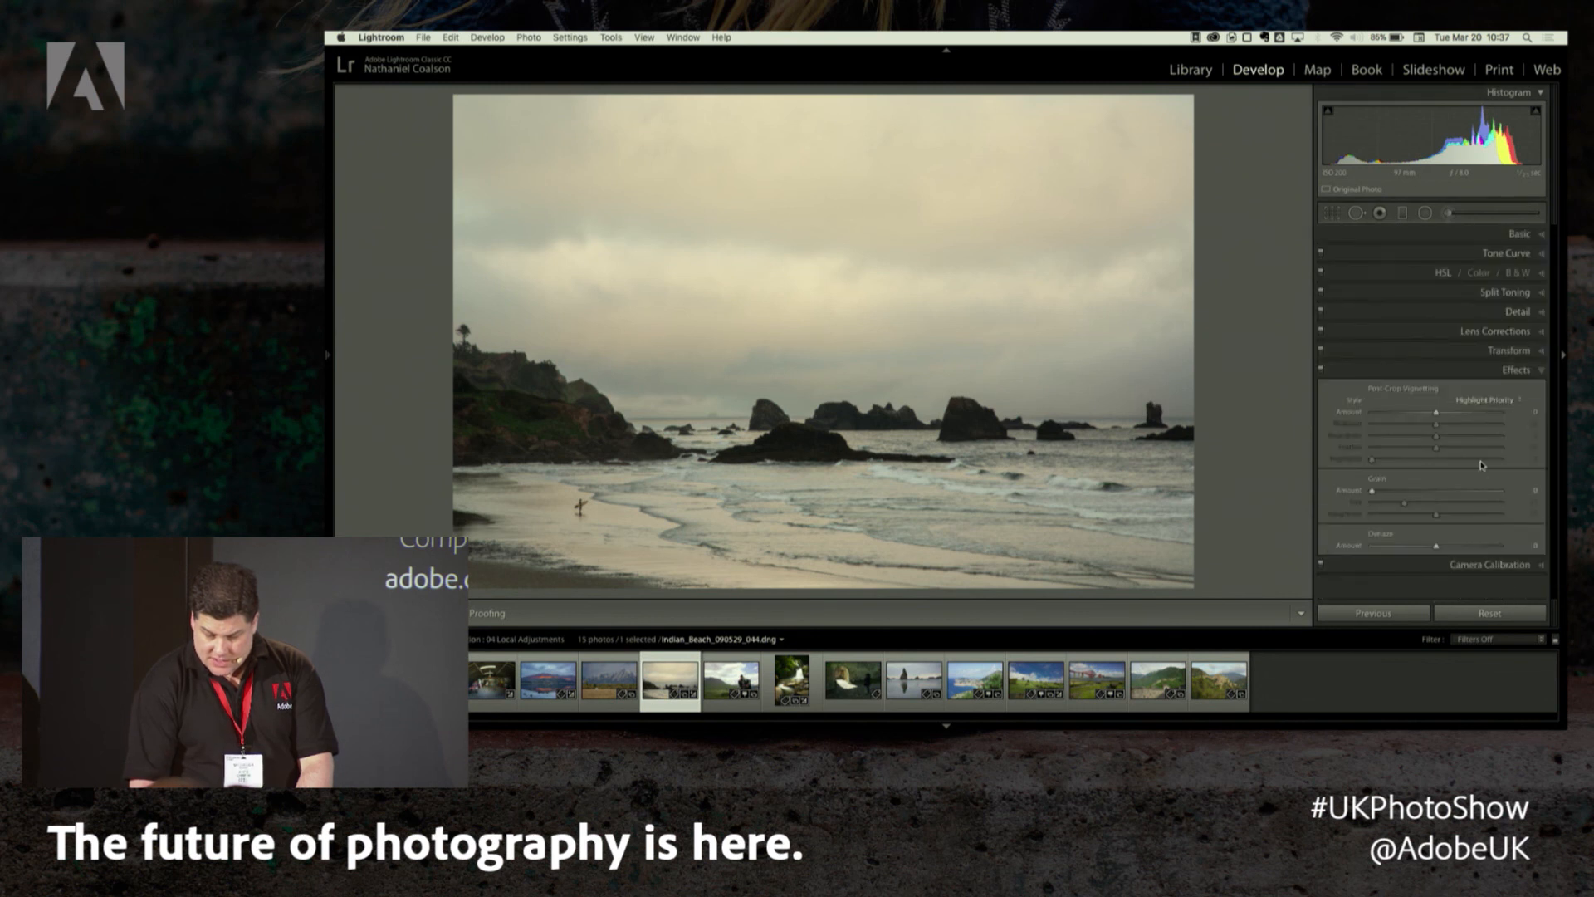
left_click_drag(1438, 549, 1456, 556)
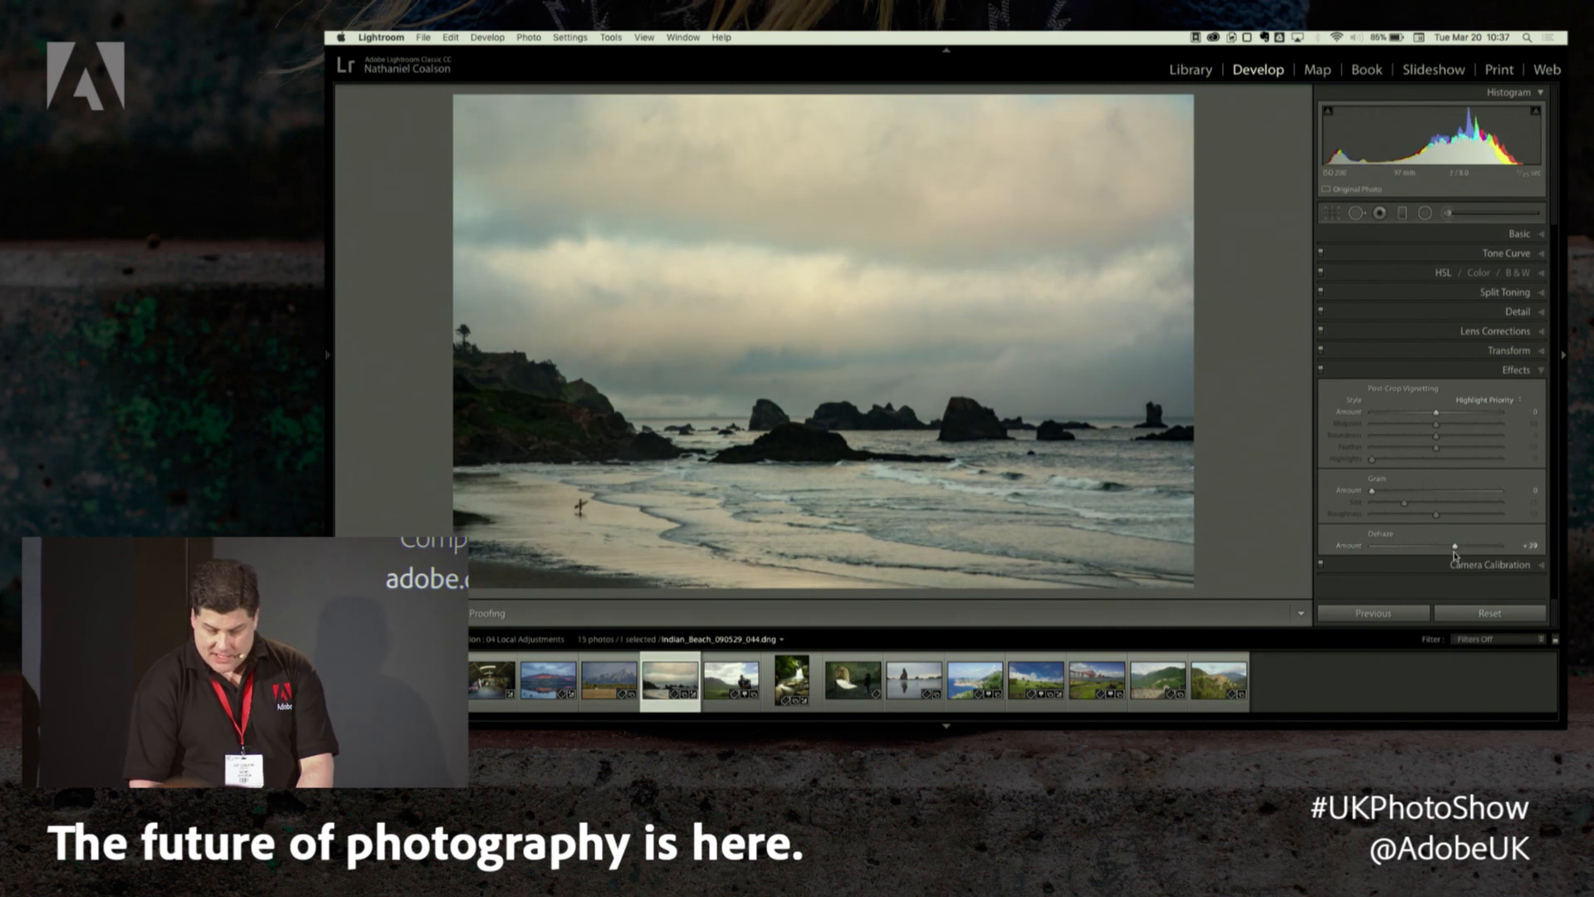
- Set Shadows to 34, Contrast to 35 and Exposure to 0.15, and compare the beach photo before and after
left_click(1503, 240)
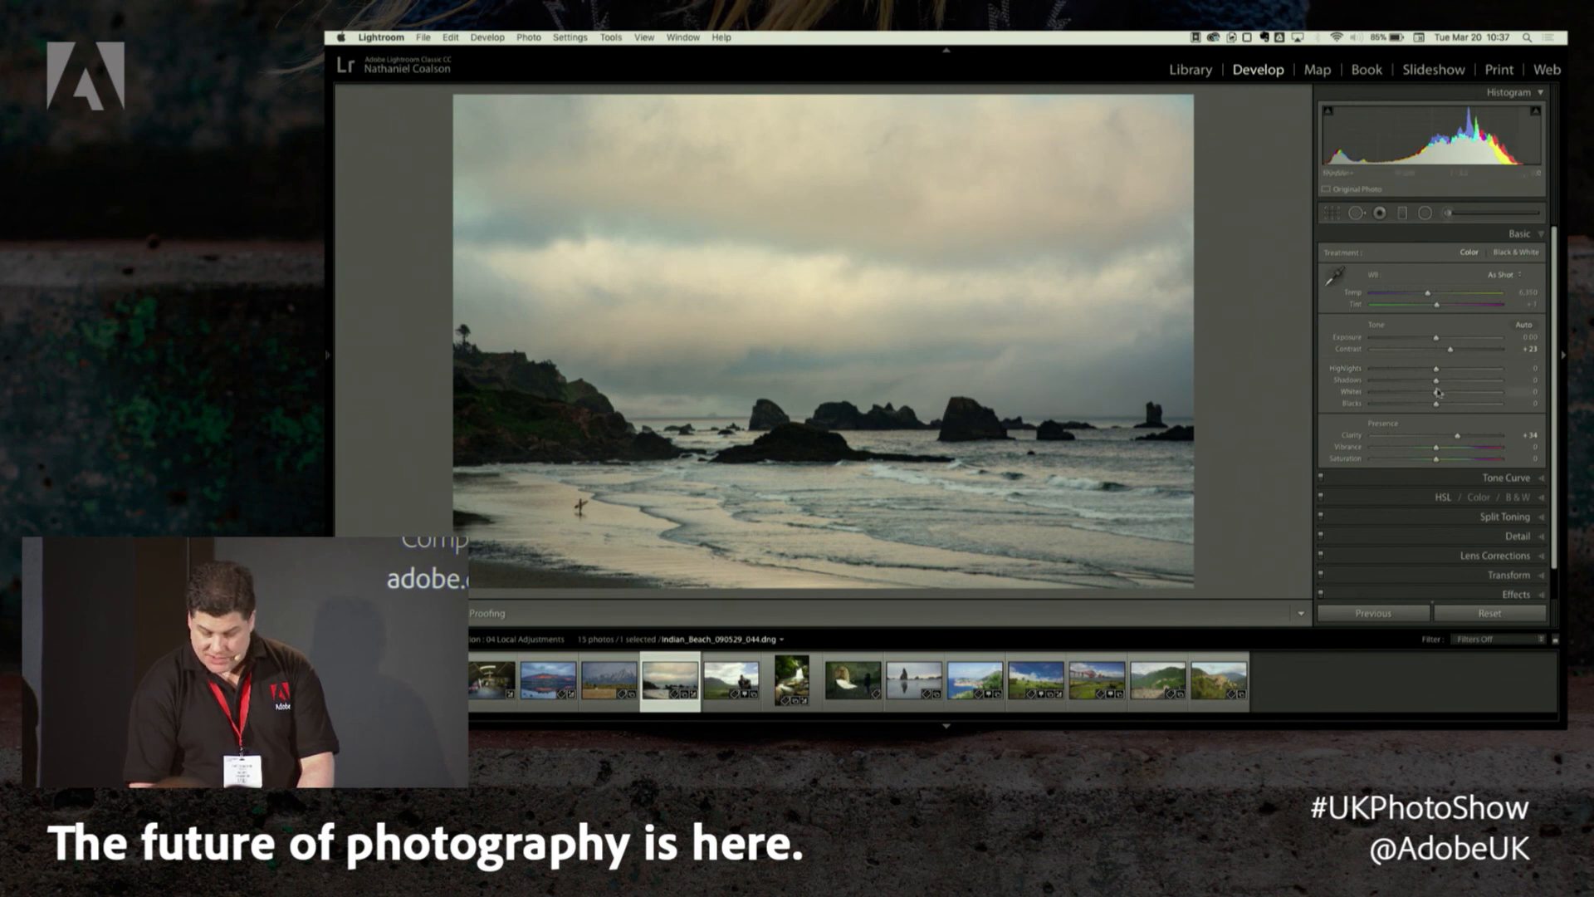
left_click_drag(1446, 386, 1443, 347)
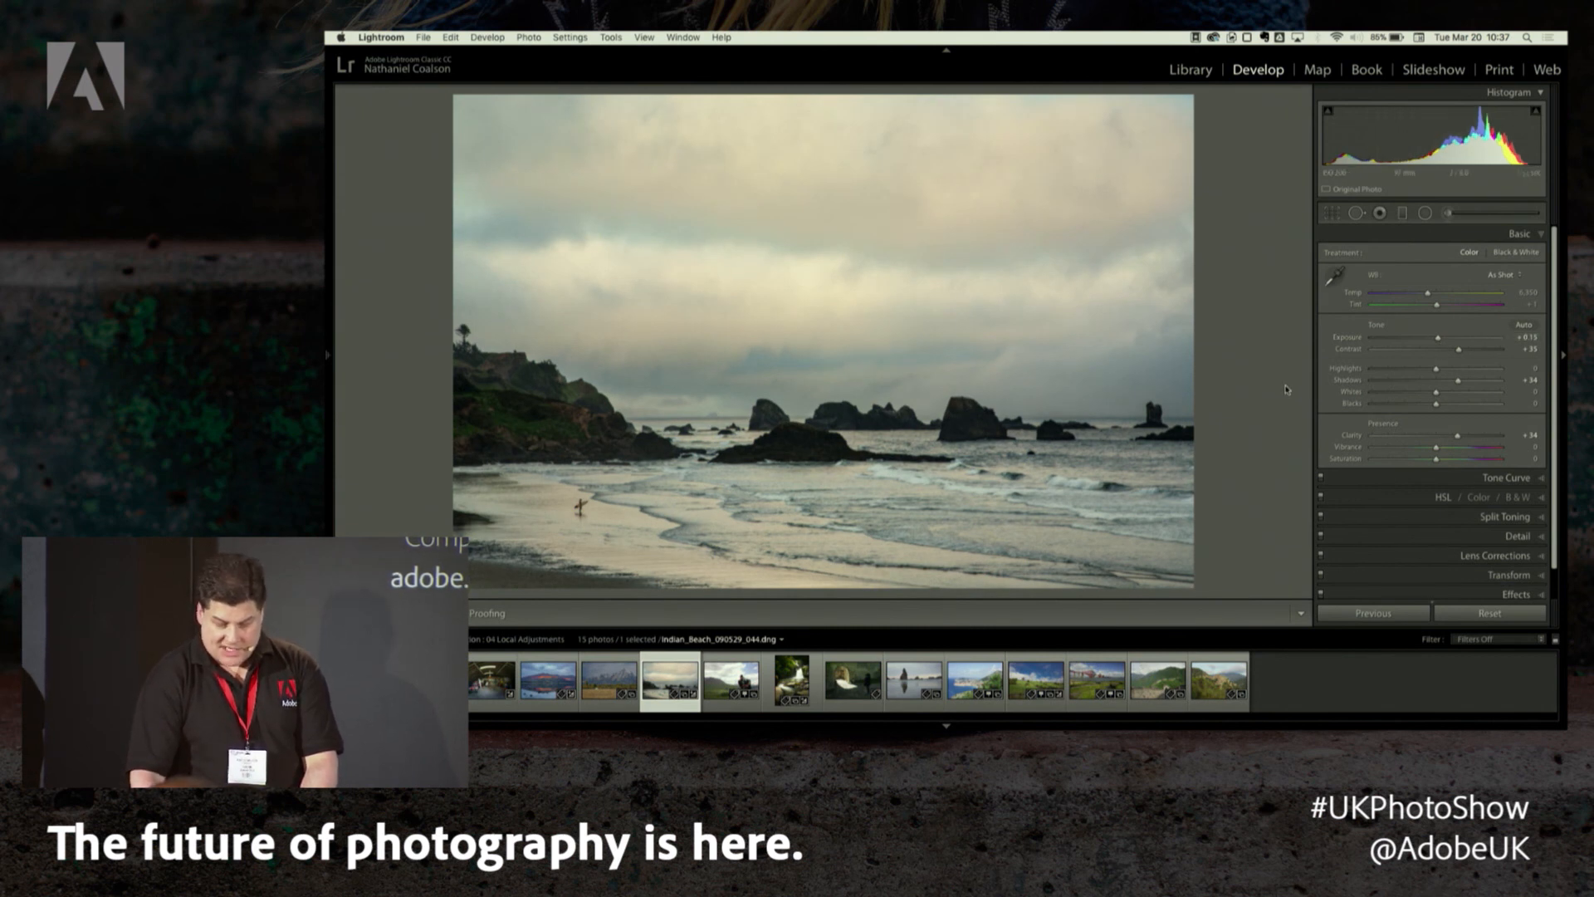
key("backslash")
key("backslash")
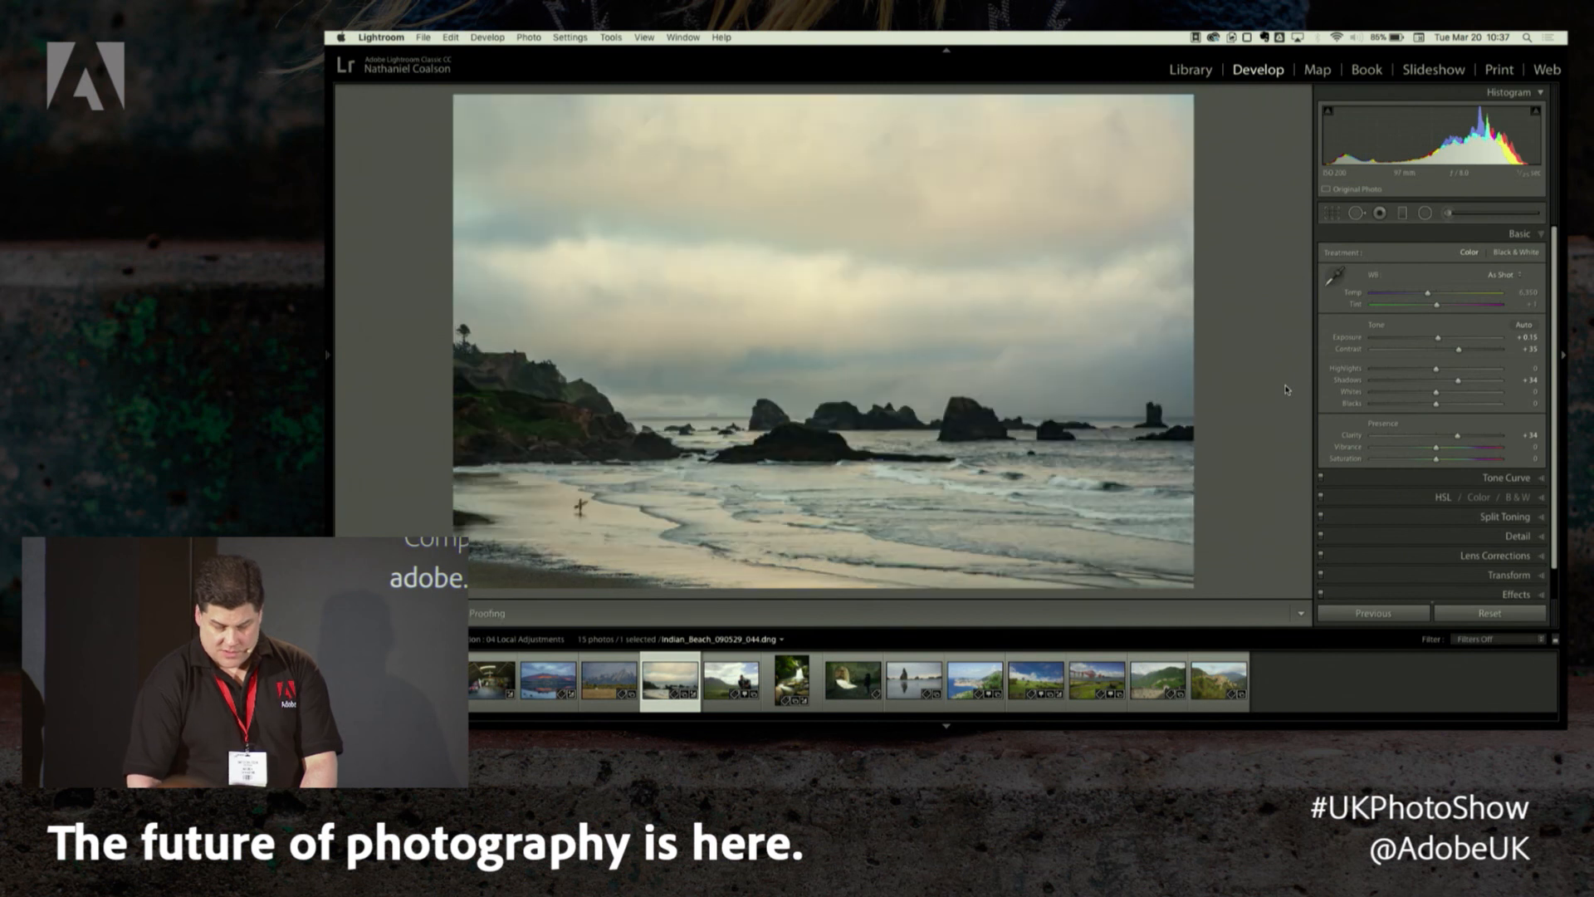
key("backslash")
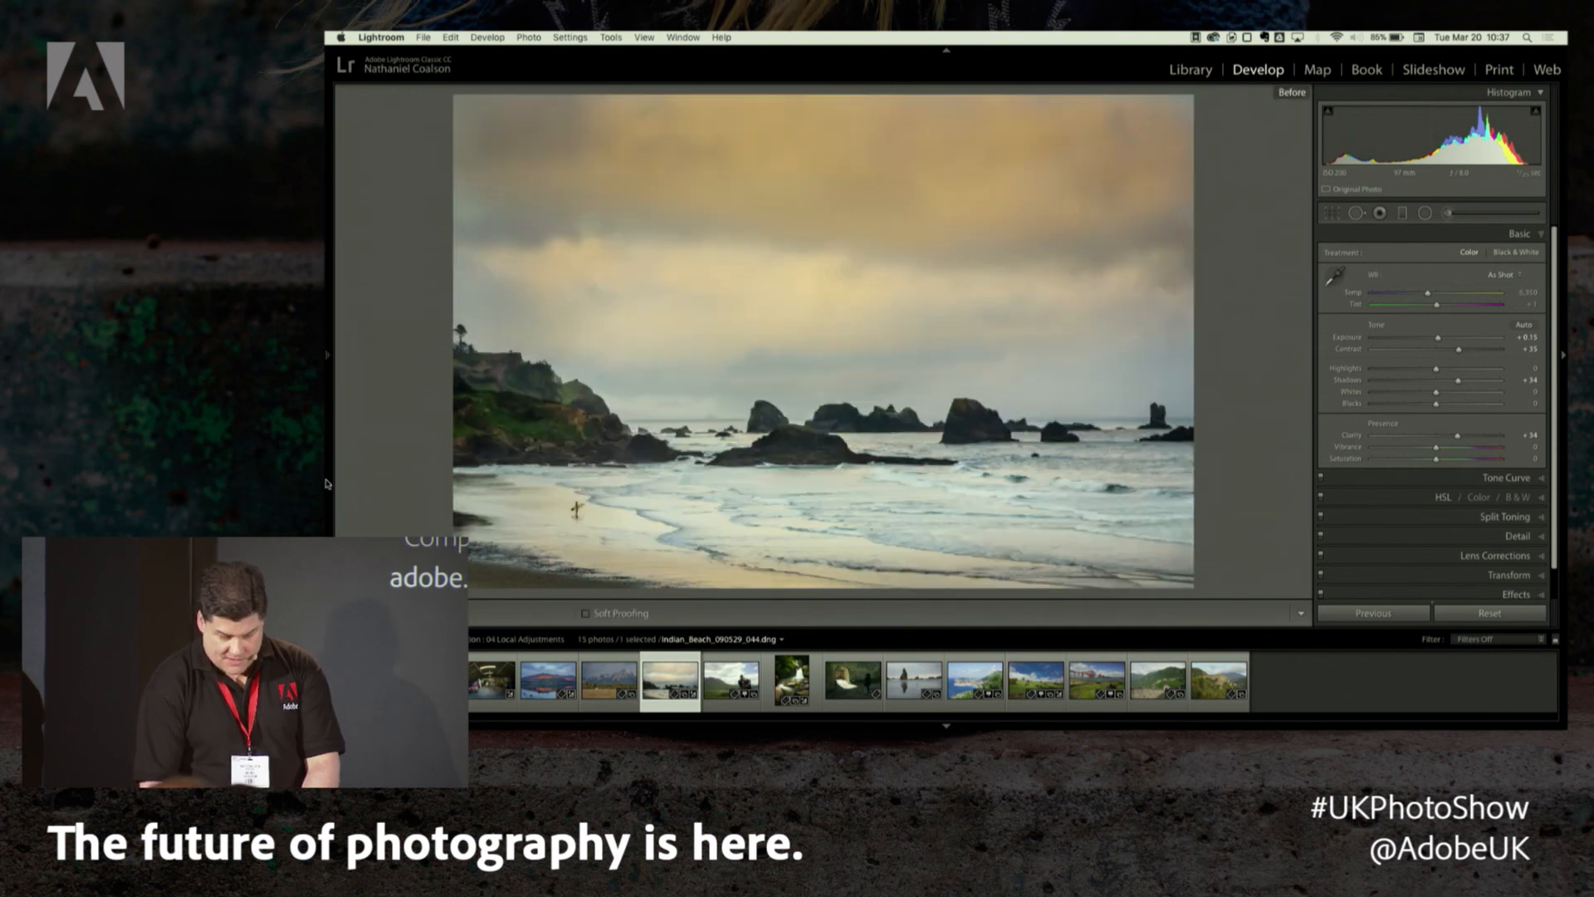
- Step through the beach photo's edit history from Exposure back to the first Contrast change, and return to the latest state
left_click(331, 358)
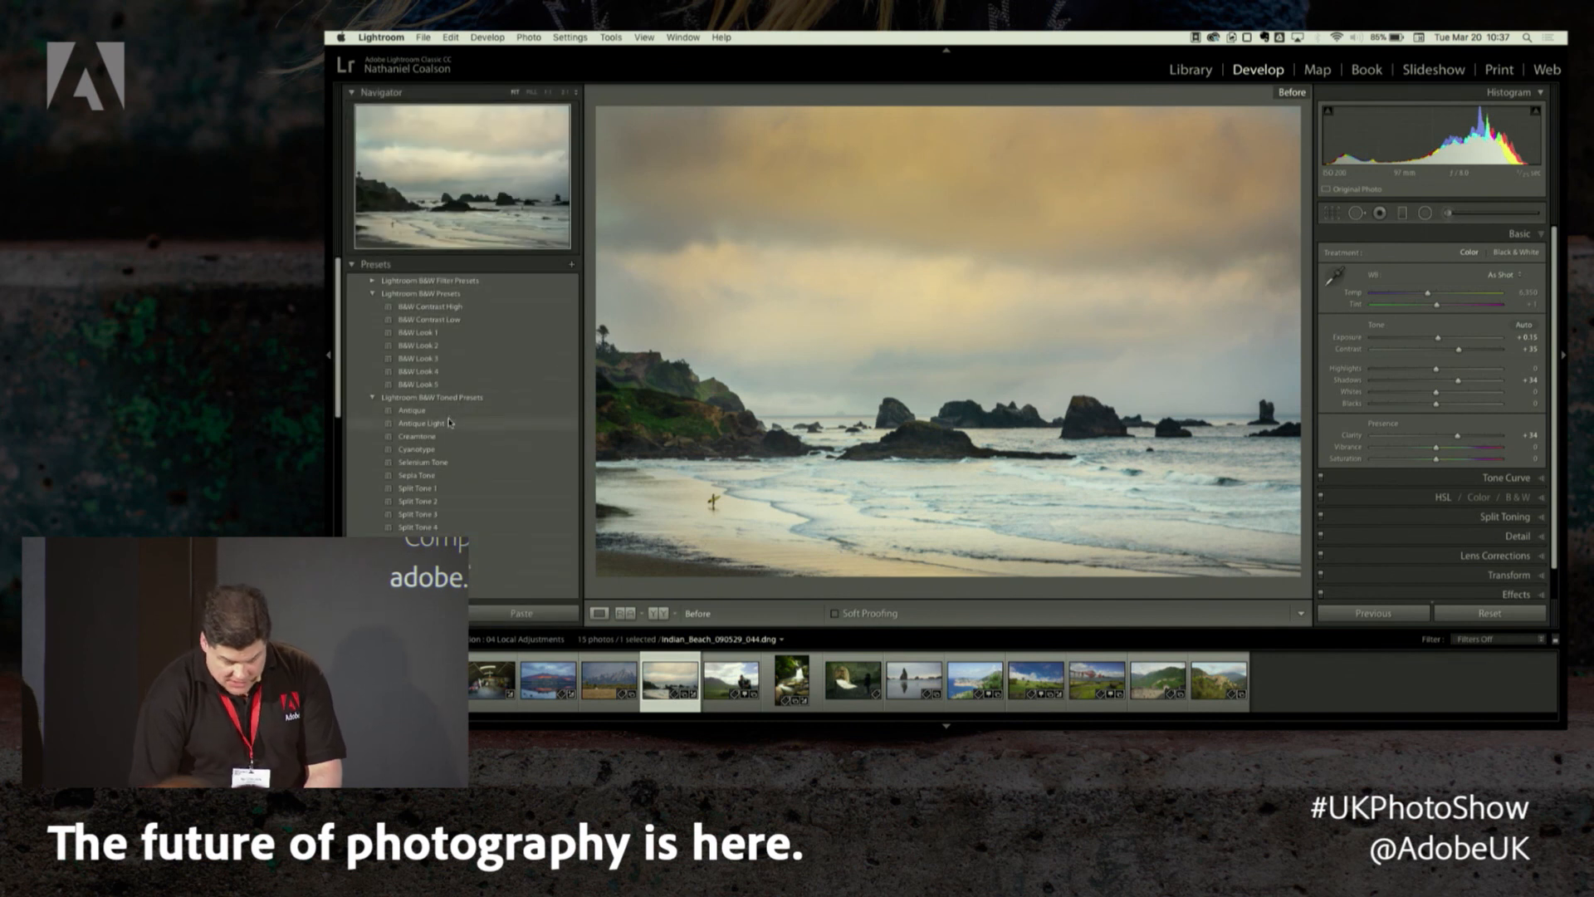
left_click(352, 266)
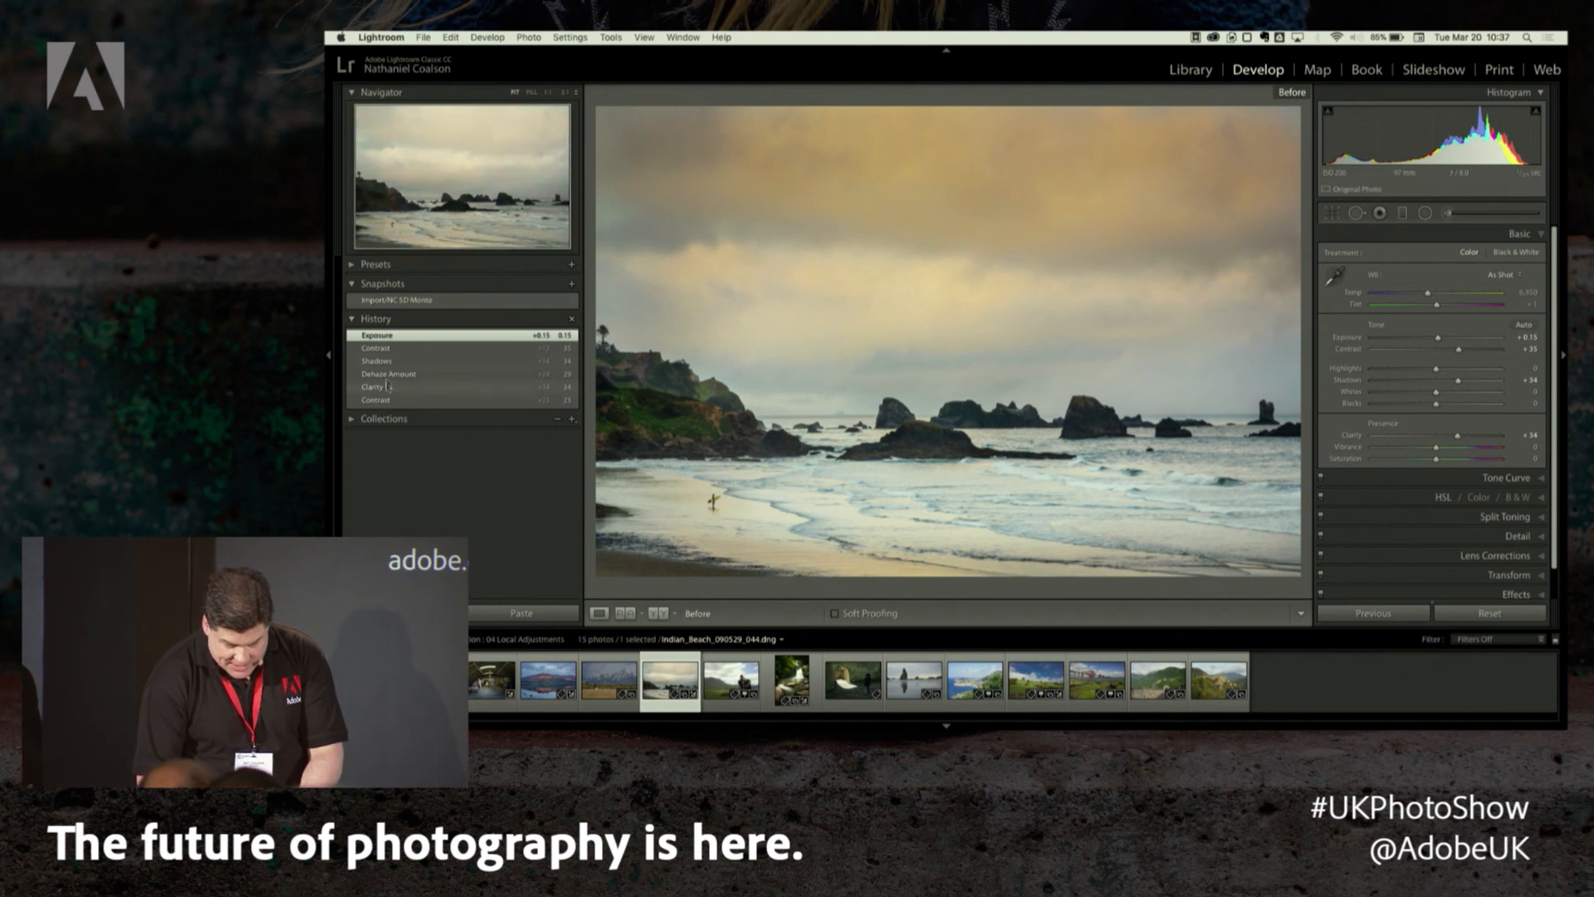
left_click(382, 349)
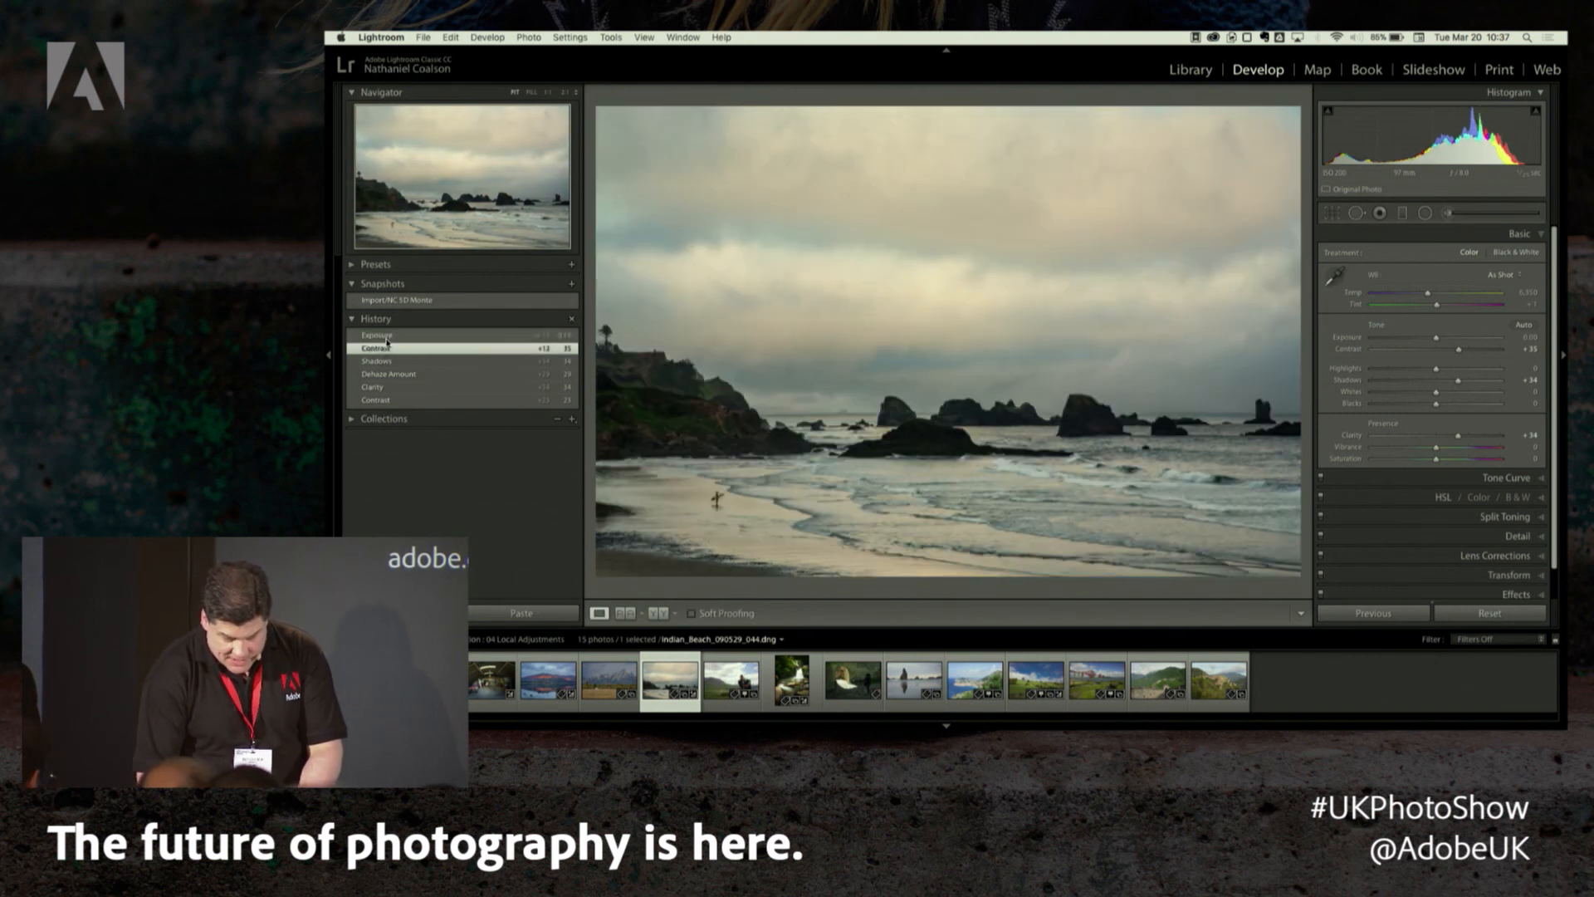
left_click(391, 362)
left_click(392, 374)
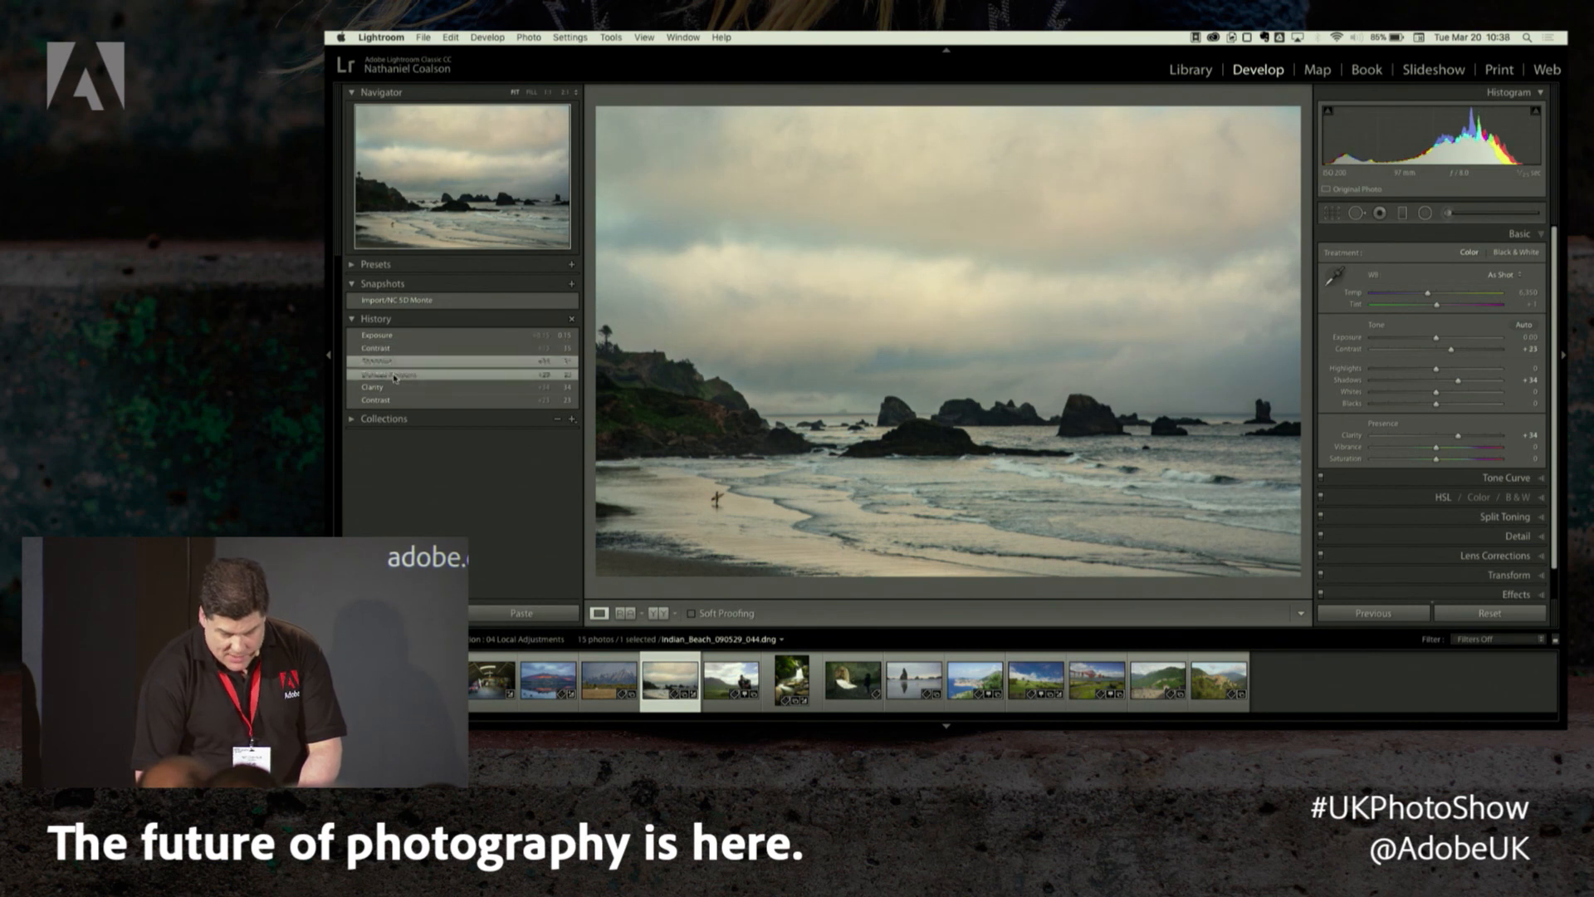
left_click(385, 388)
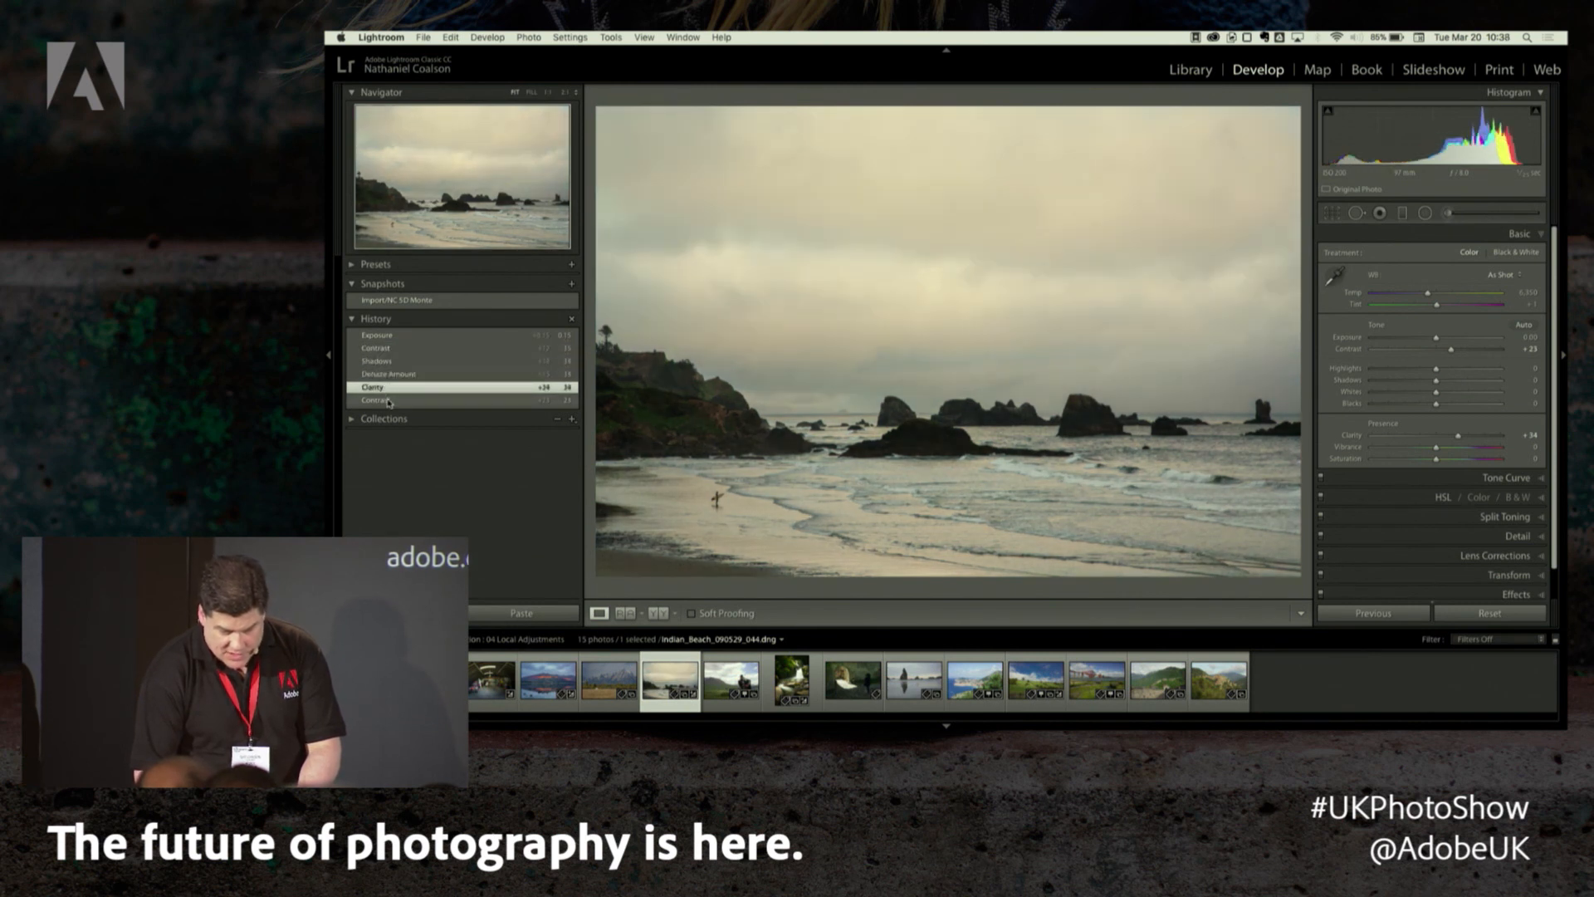
left_click(387, 399)
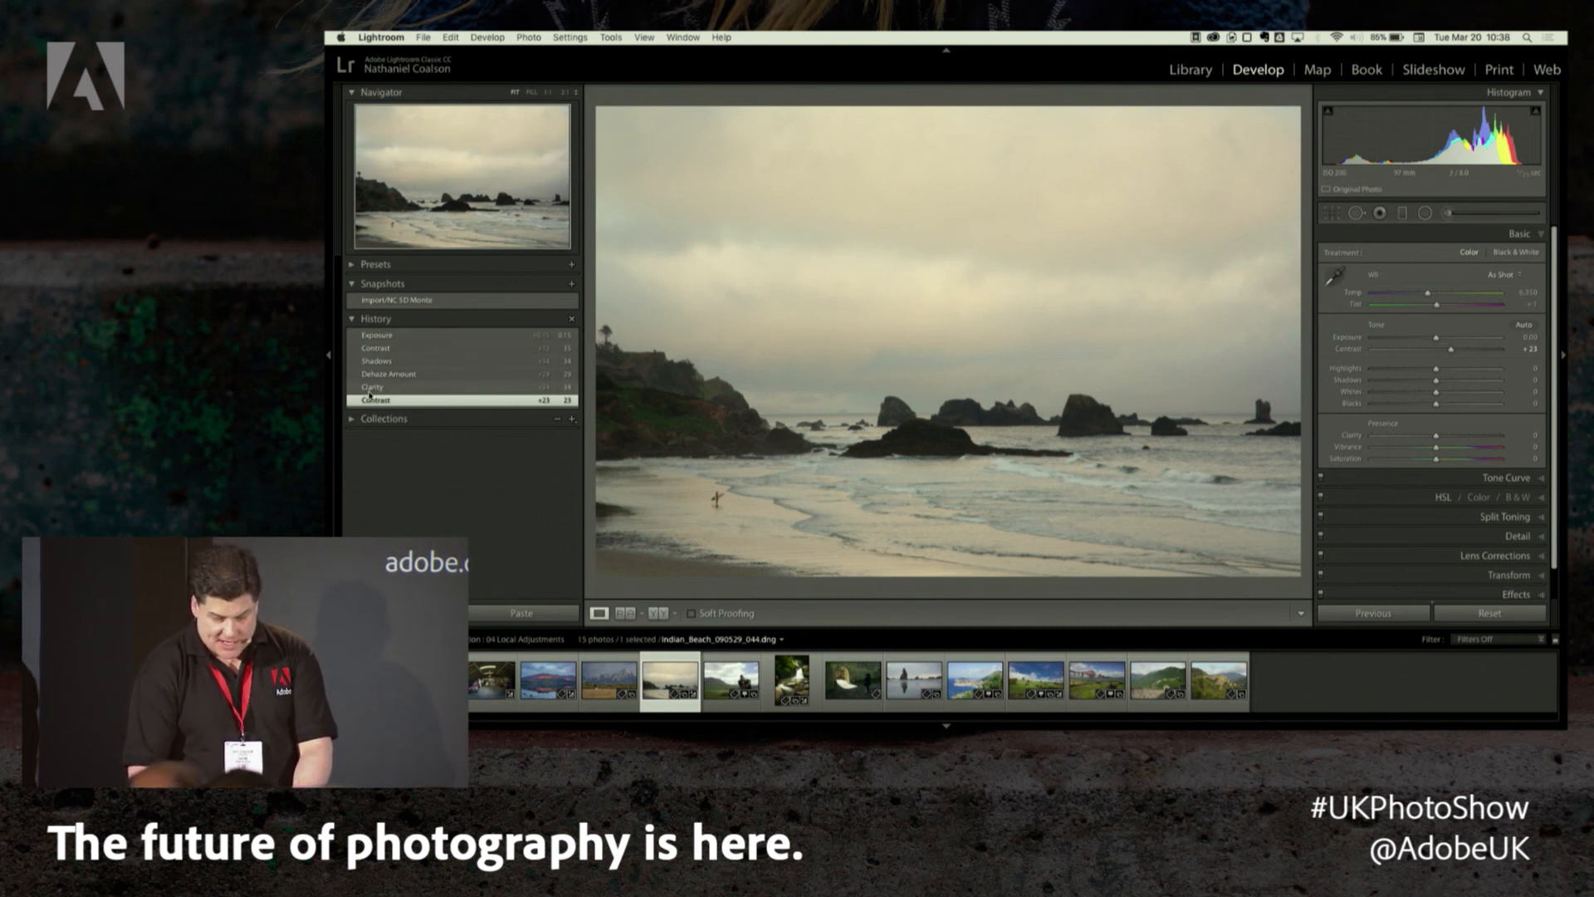
left_click(377, 374)
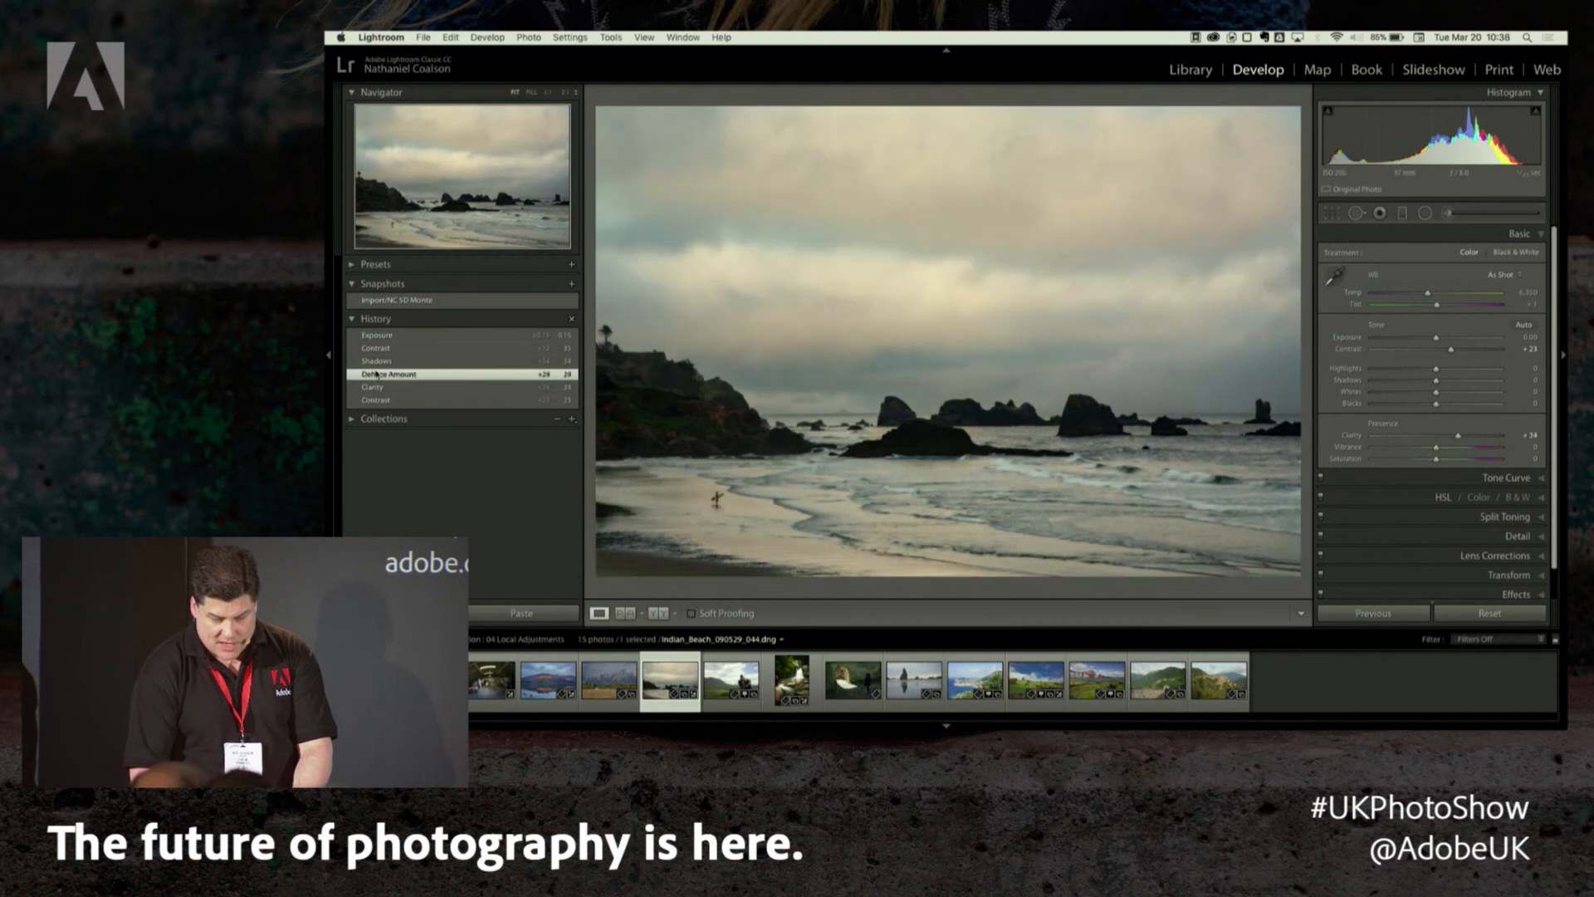
left_click(380, 362)
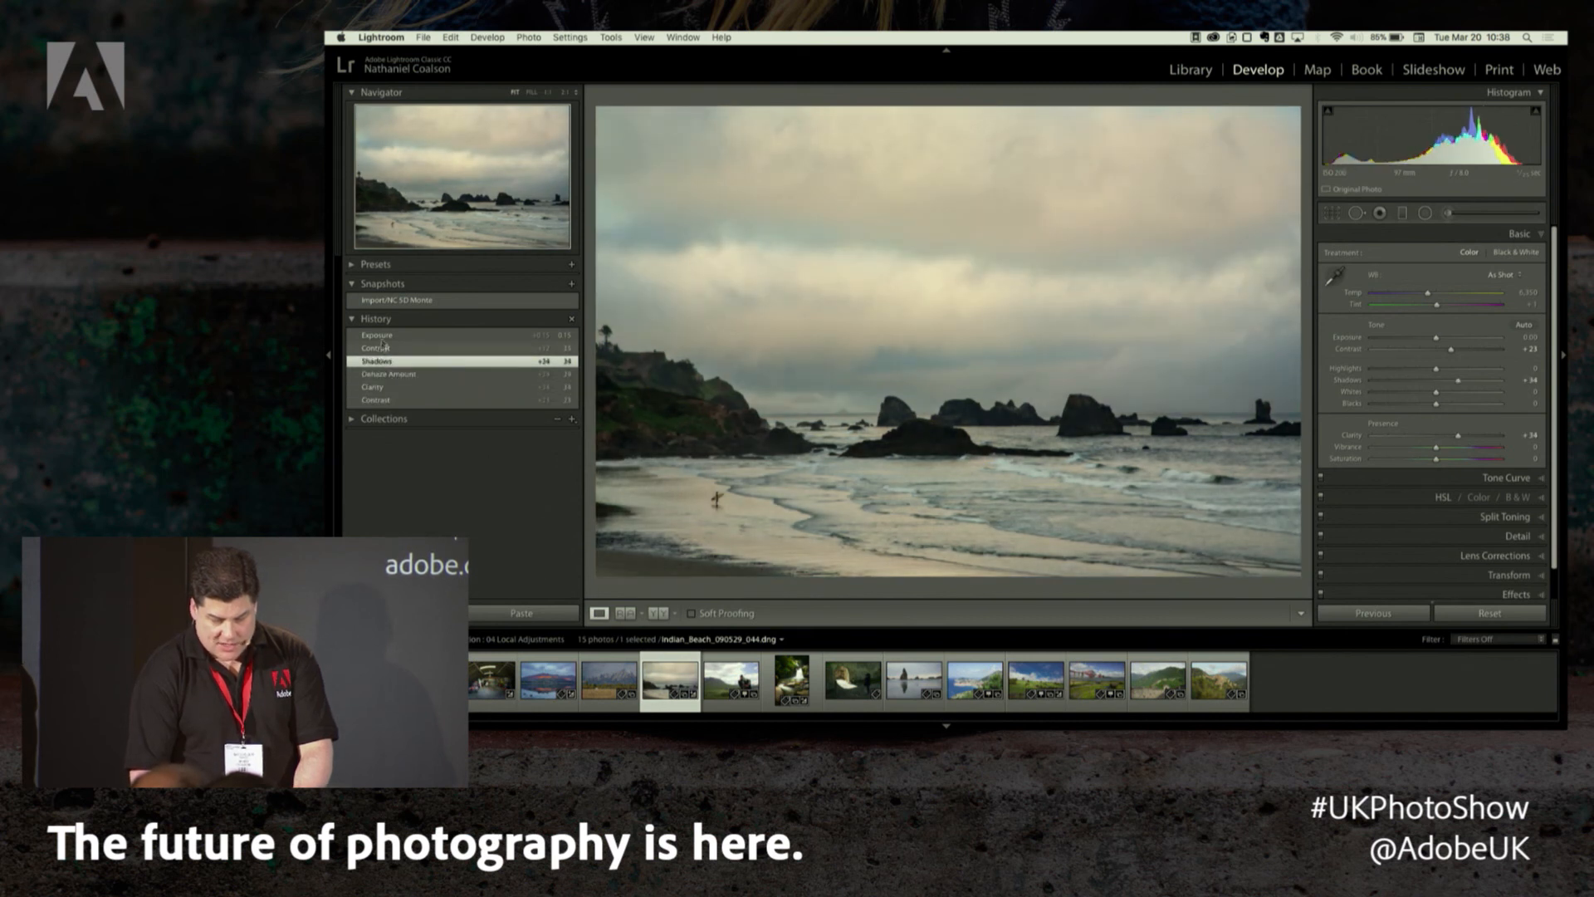
left_click(384, 336)
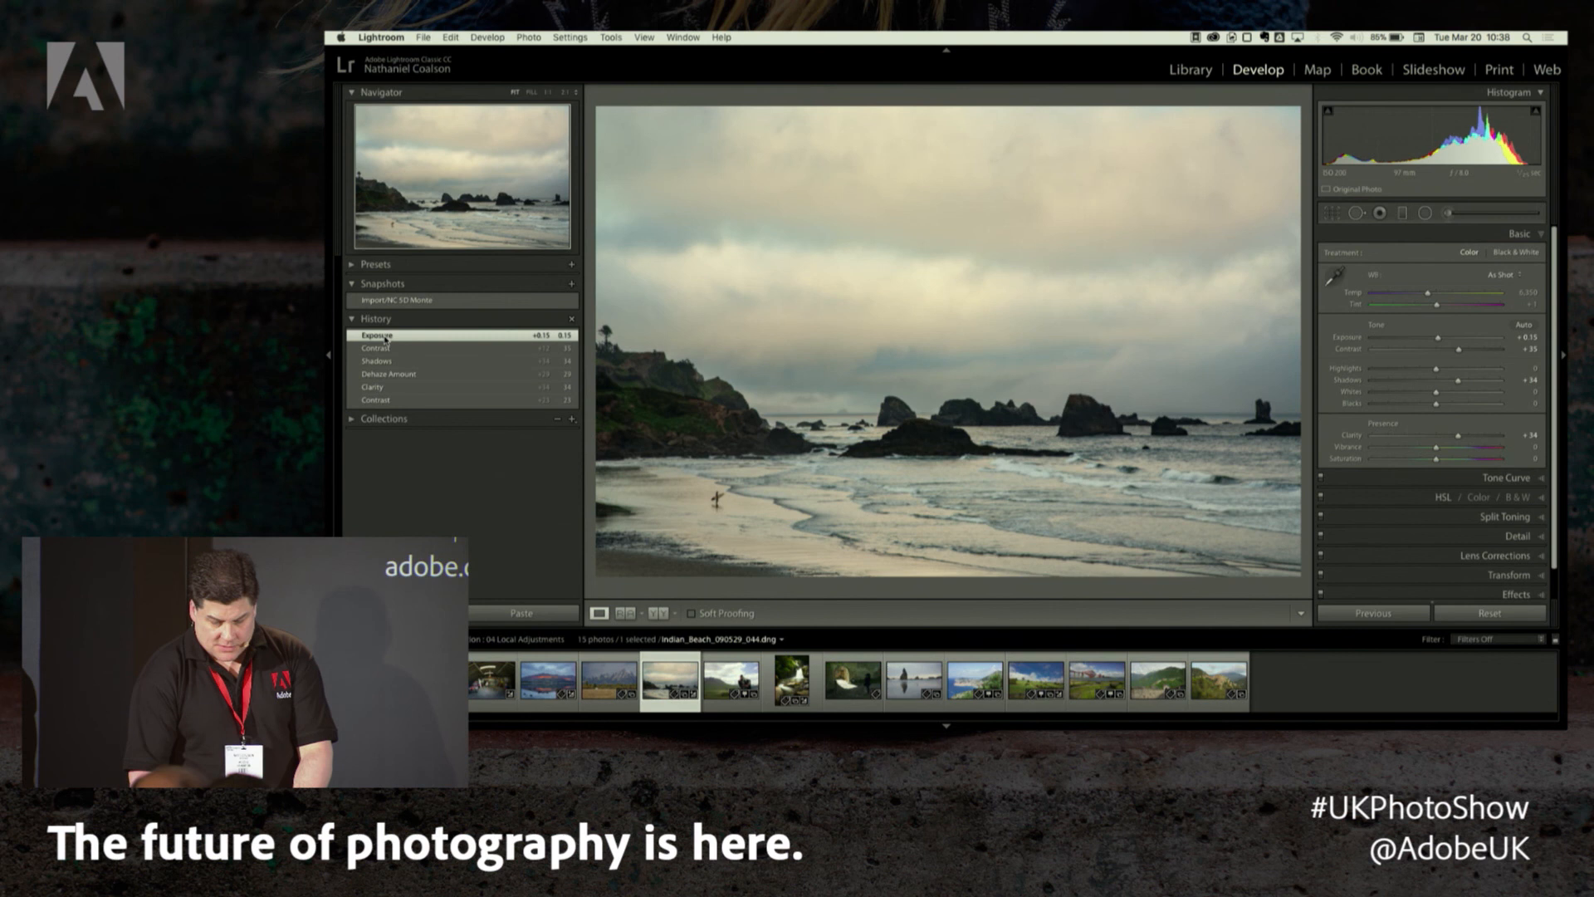
- Boost the beach photo's colours with Vibrance 13 and Saturation 24
left_click(330, 359)
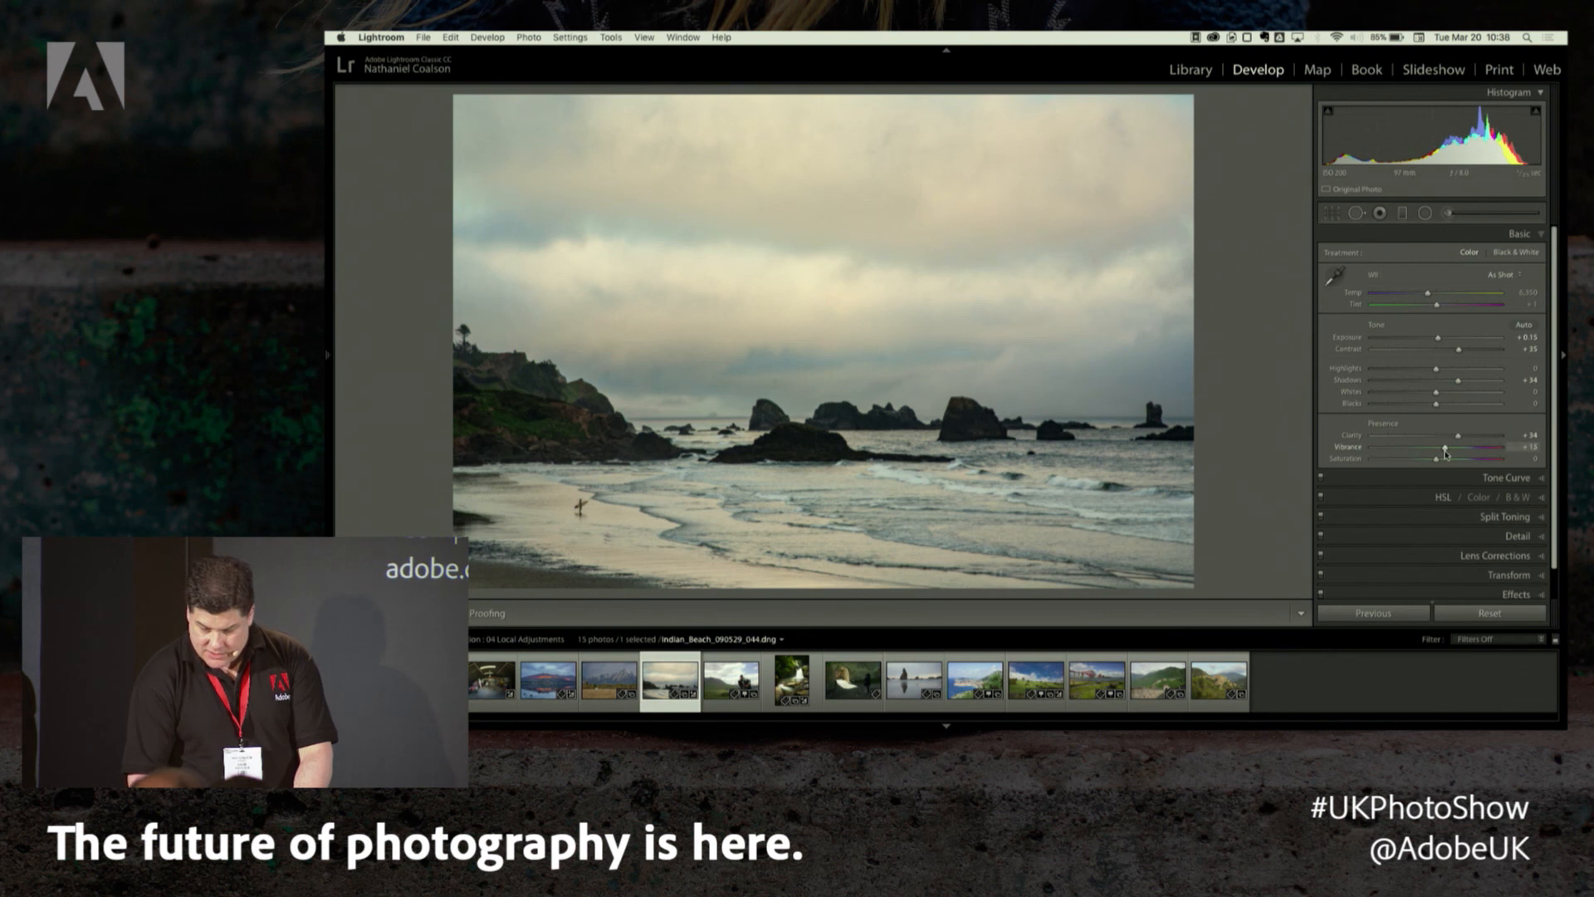
left_click_drag(1450, 466, 1453, 468)
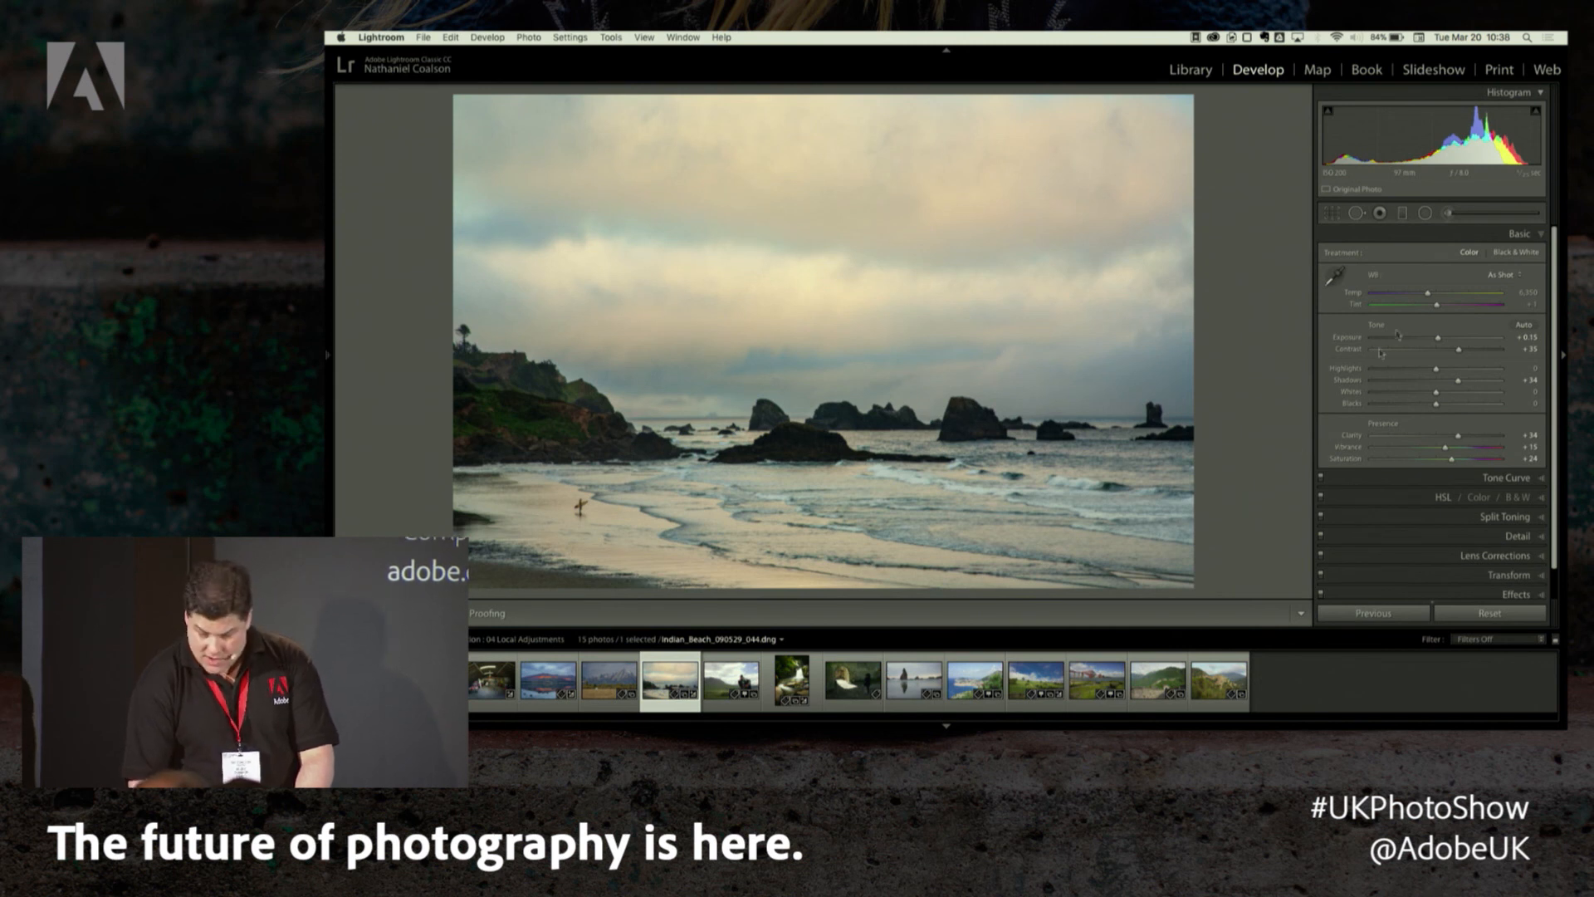
- Add a graduated filter over the cloudy sky down to the horizon with Exposure -0.46, Contrast 14, Shadows -5 and Clarity 13
left_click(1403, 214)
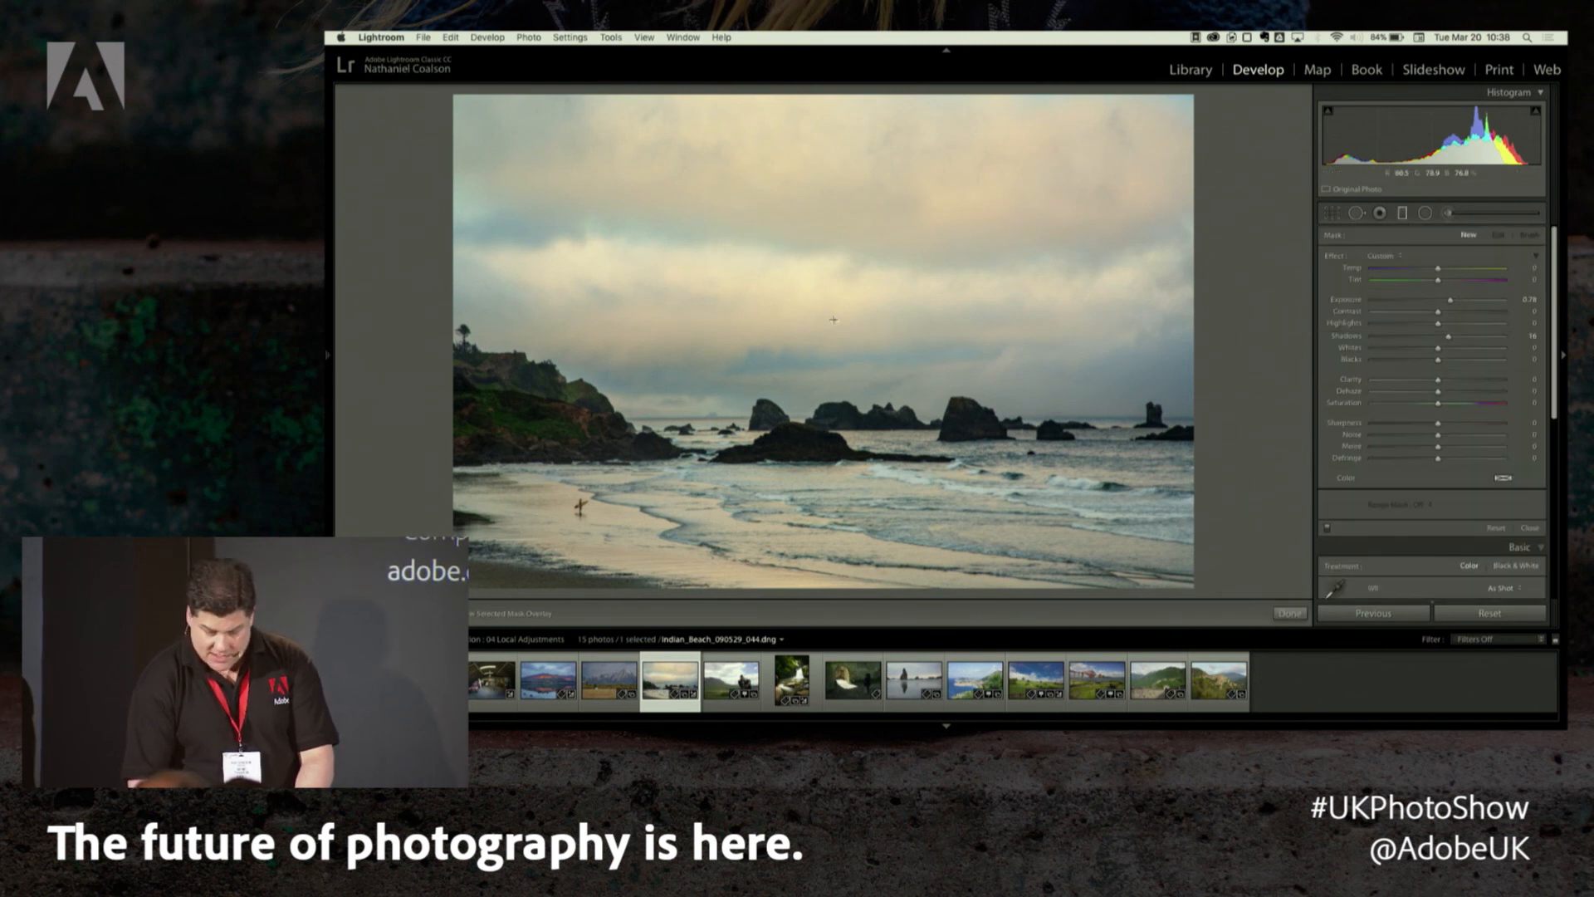
left_click_drag(807, 311, 829, 434)
left_click_drag(1448, 307, 1431, 310)
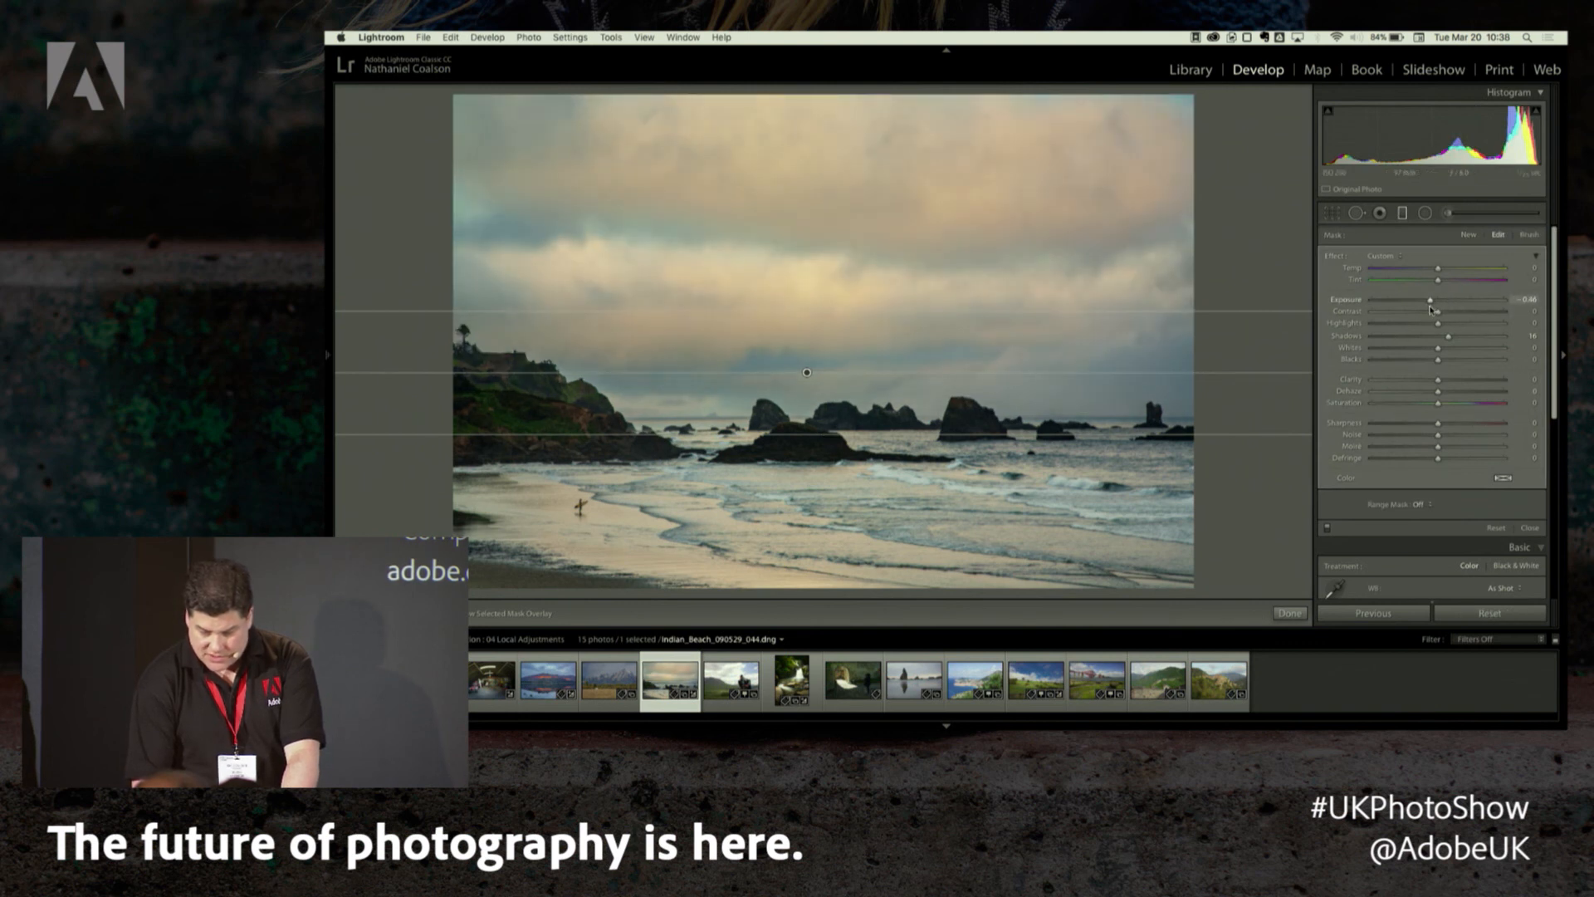
mouse_move(1449, 335)
left_mouse_down()
mouse_move(1431, 340)
mouse_move(1459, 309)
left_mouse_up()
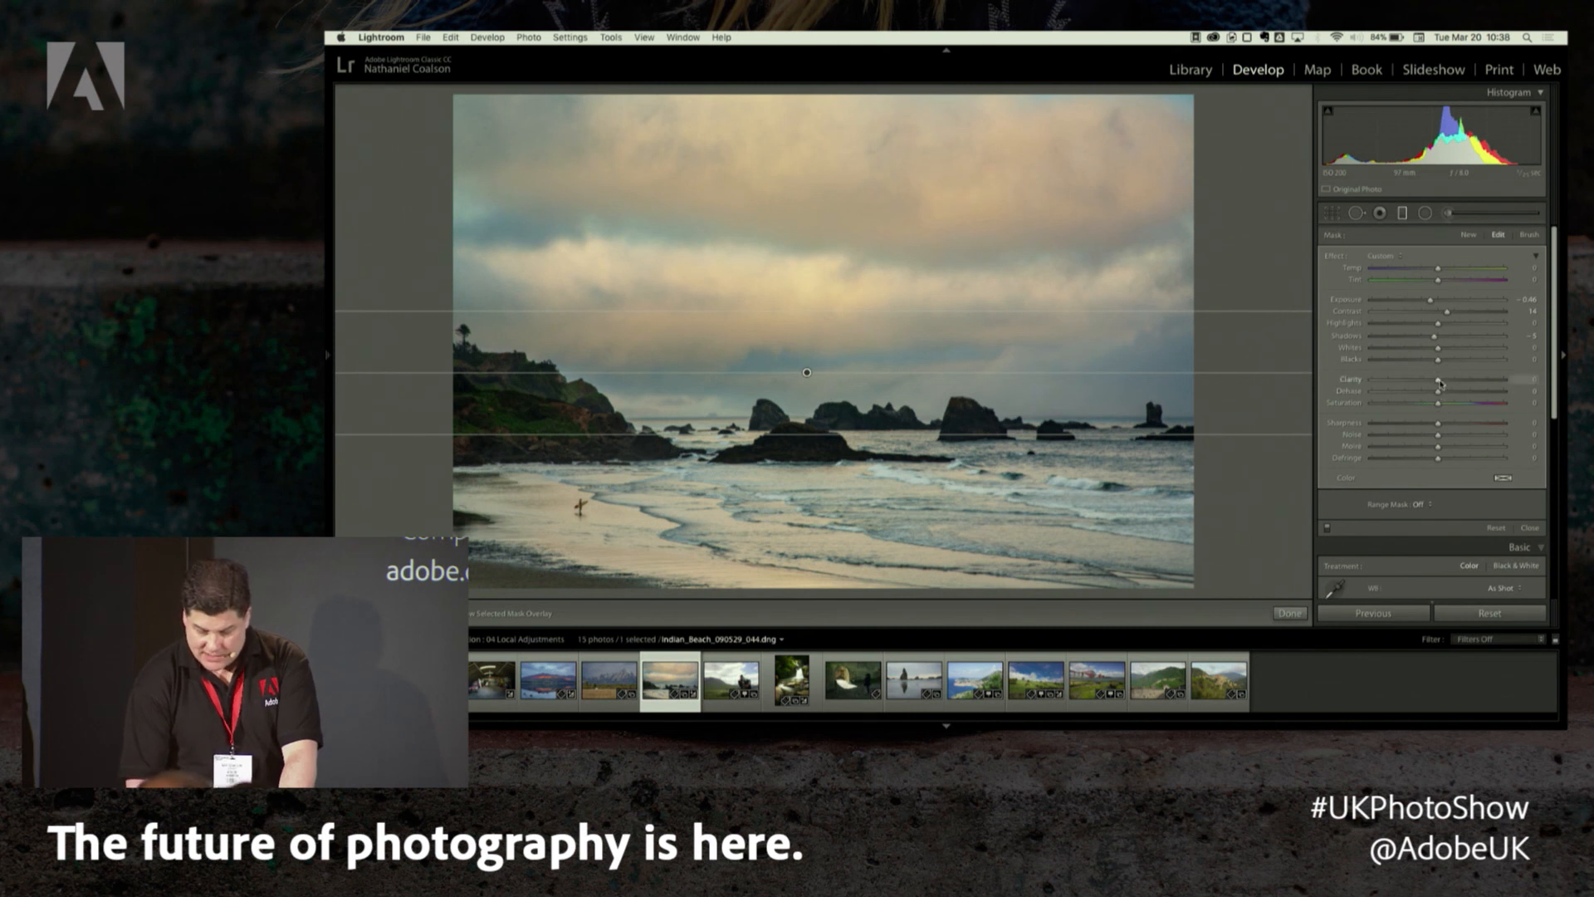
left_click_drag(1441, 384, 1445, 387)
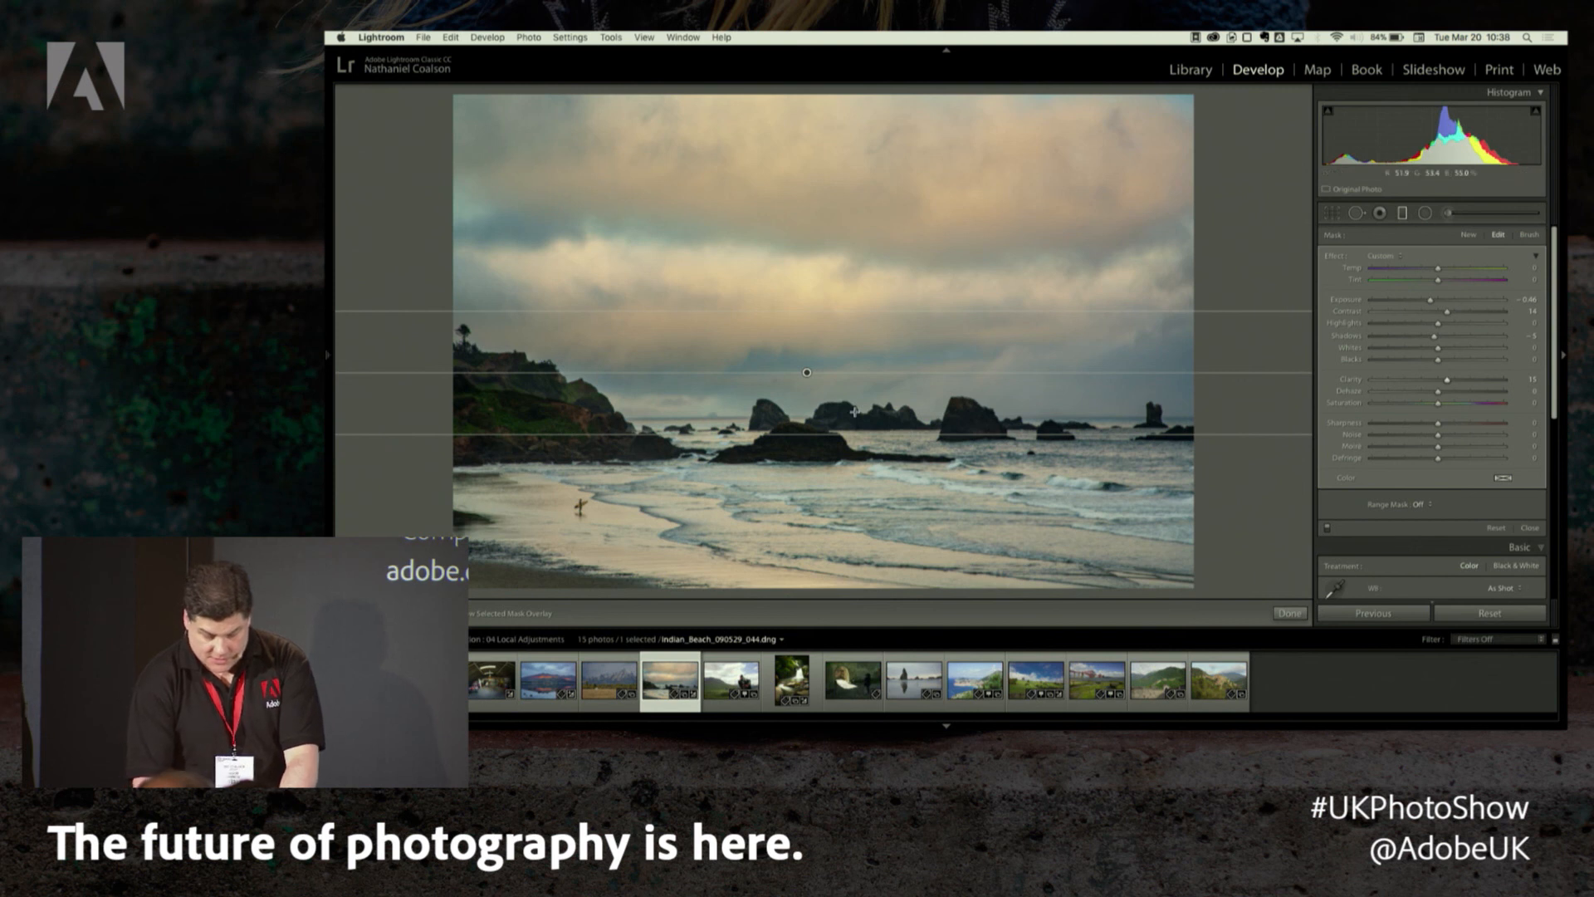
key("m")
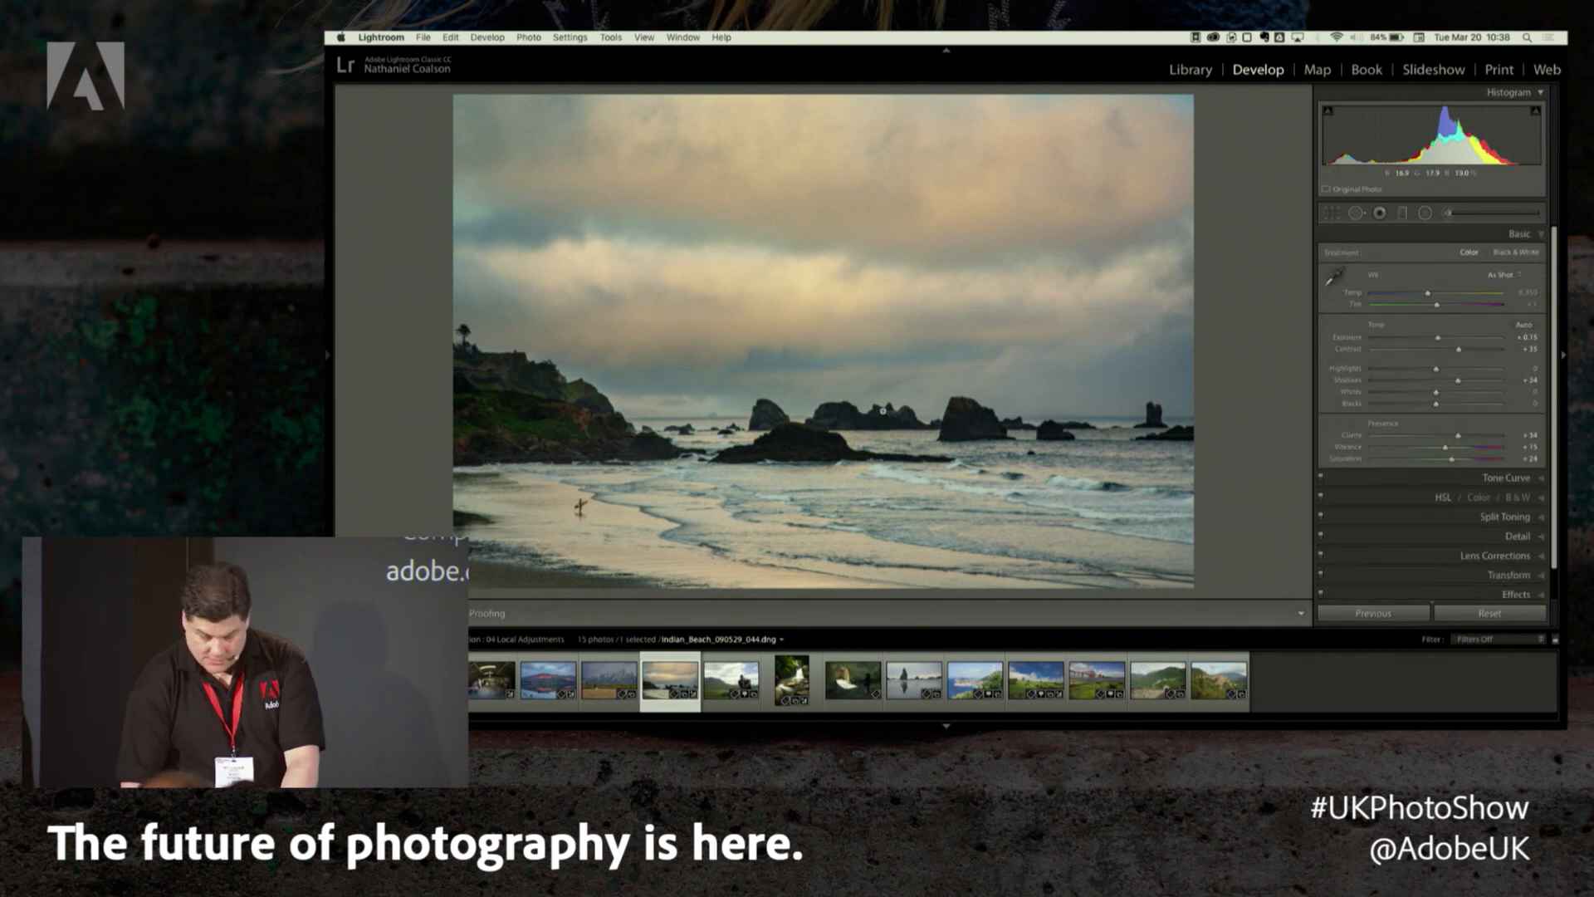
- Compare the before and after versions of the beach photo with its graduated filter
key("backslash")
key("backslash")
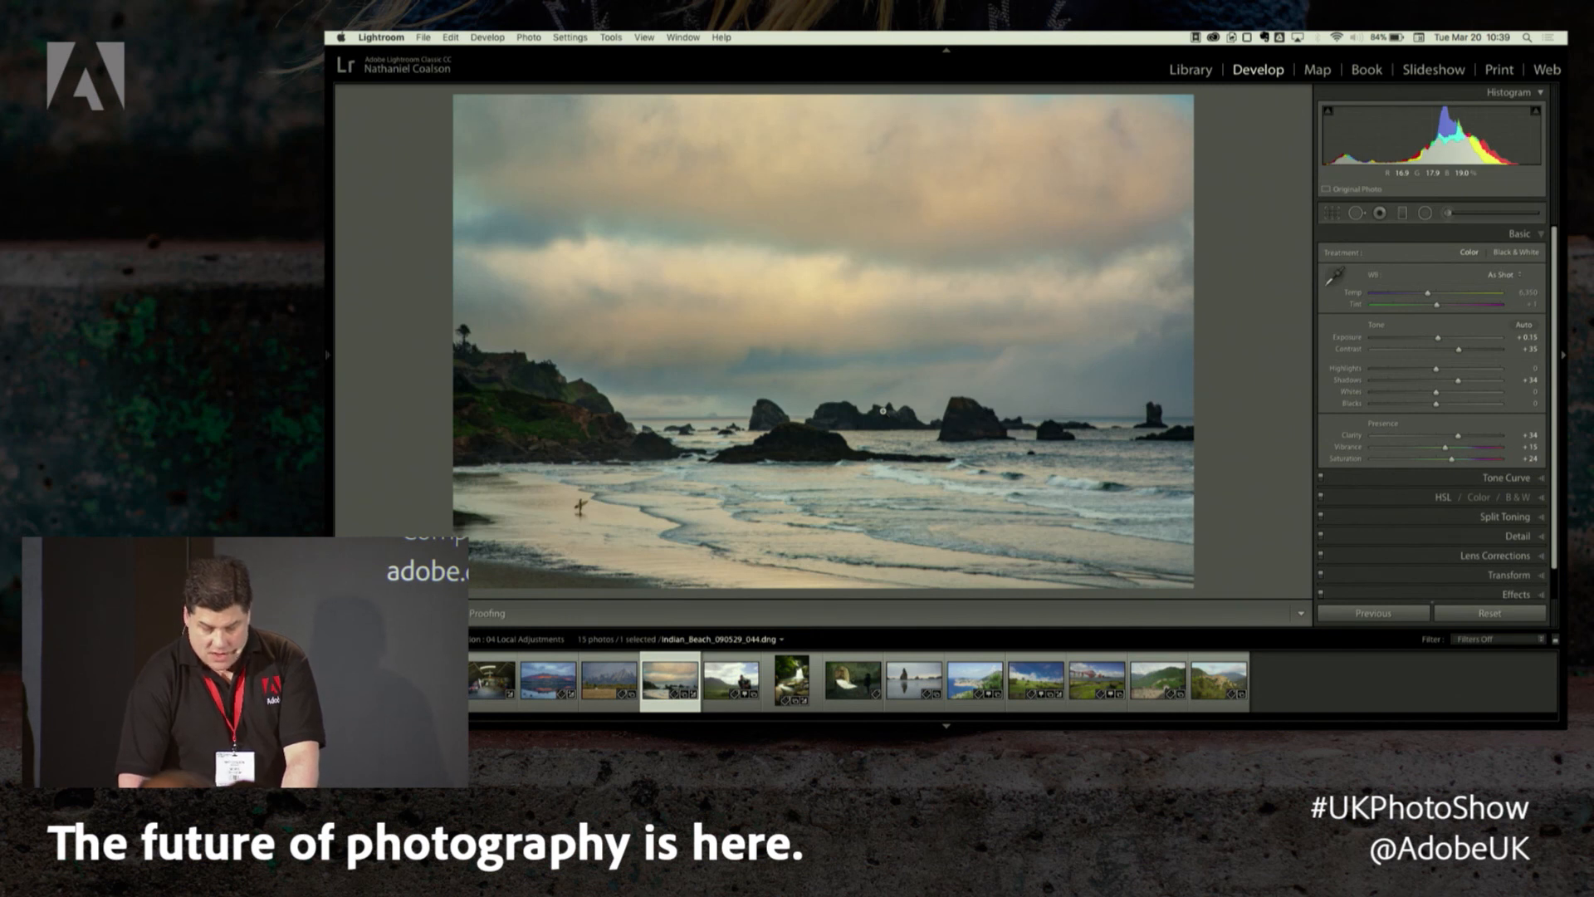
key("backslash")
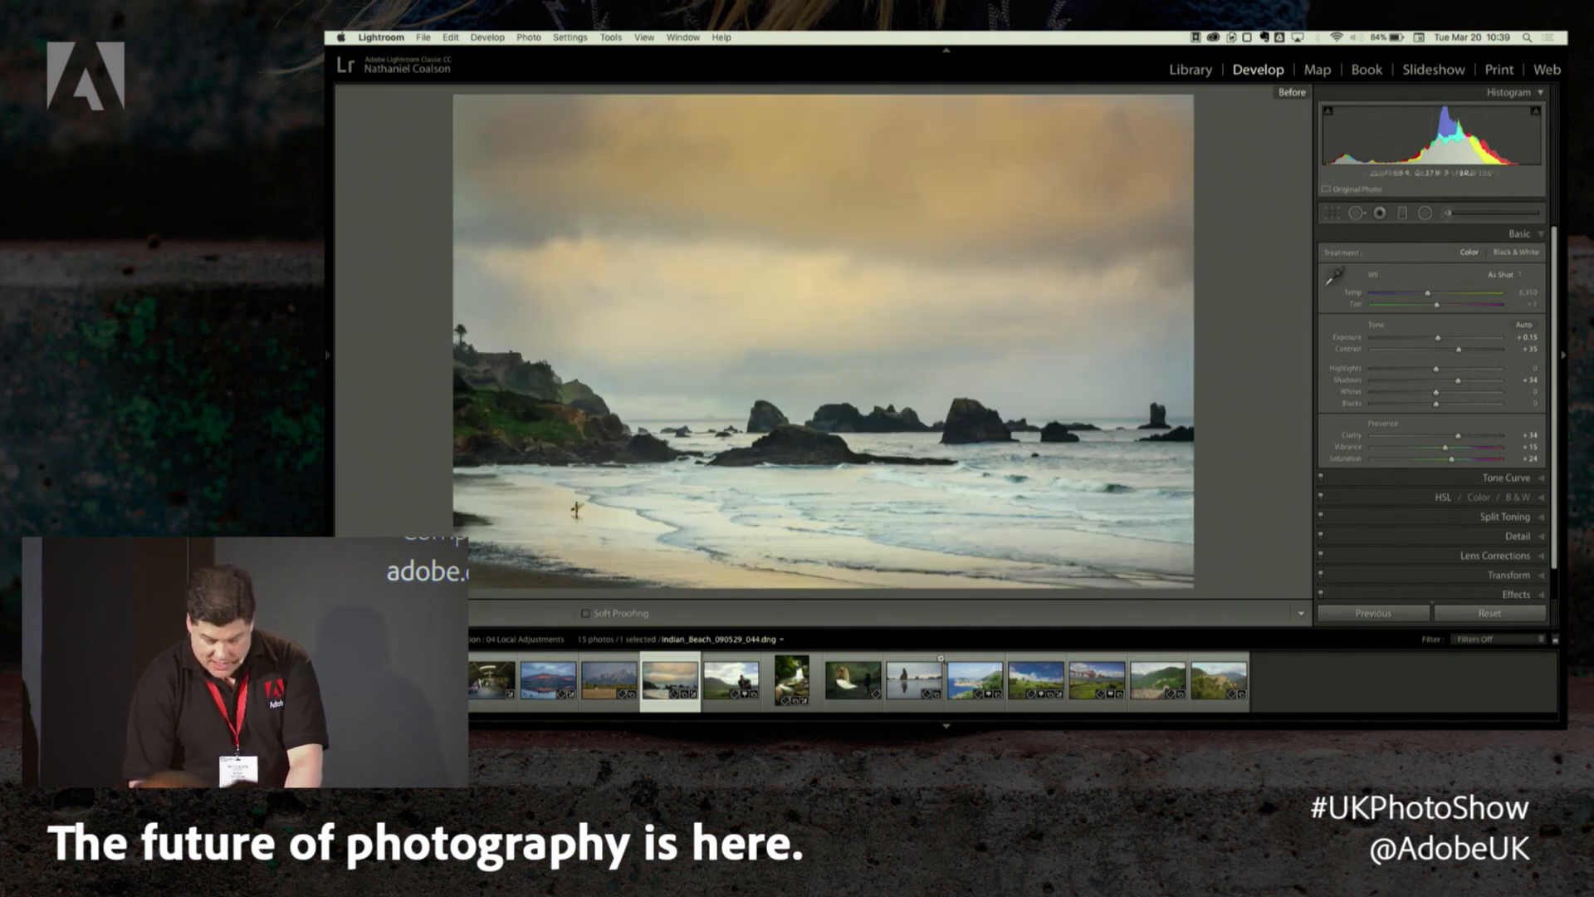
key("backslash")
- Open the photo Dubrovnik-130525-012.dng and draw a horizontal graduated filter covering the sky and fading out just below the horizon
left_click(915, 679)
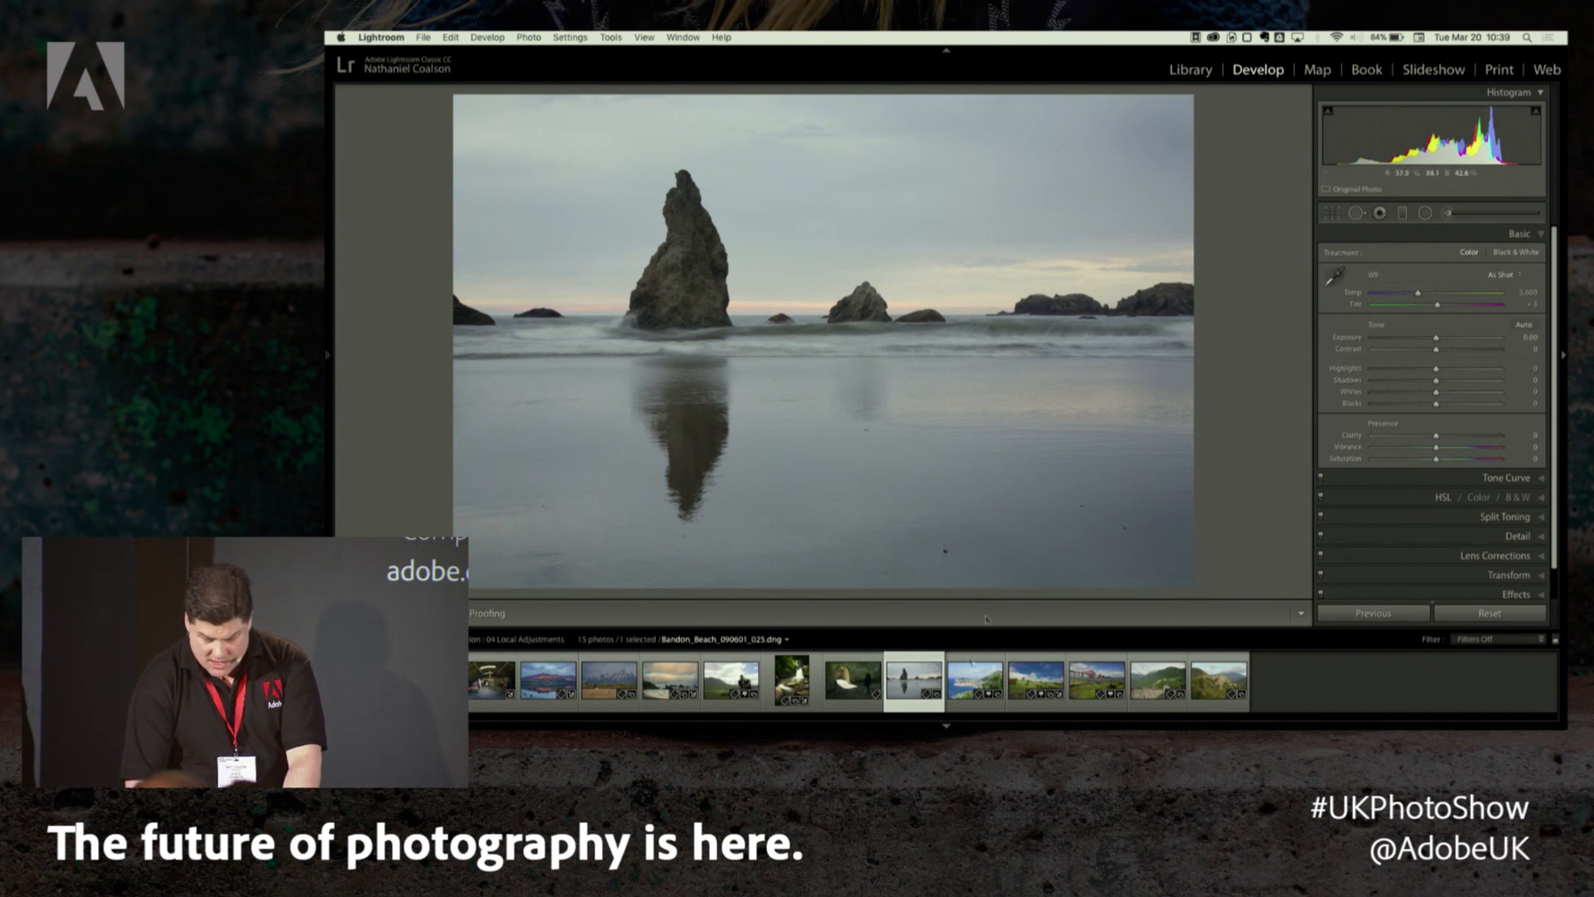
left_click(959, 679)
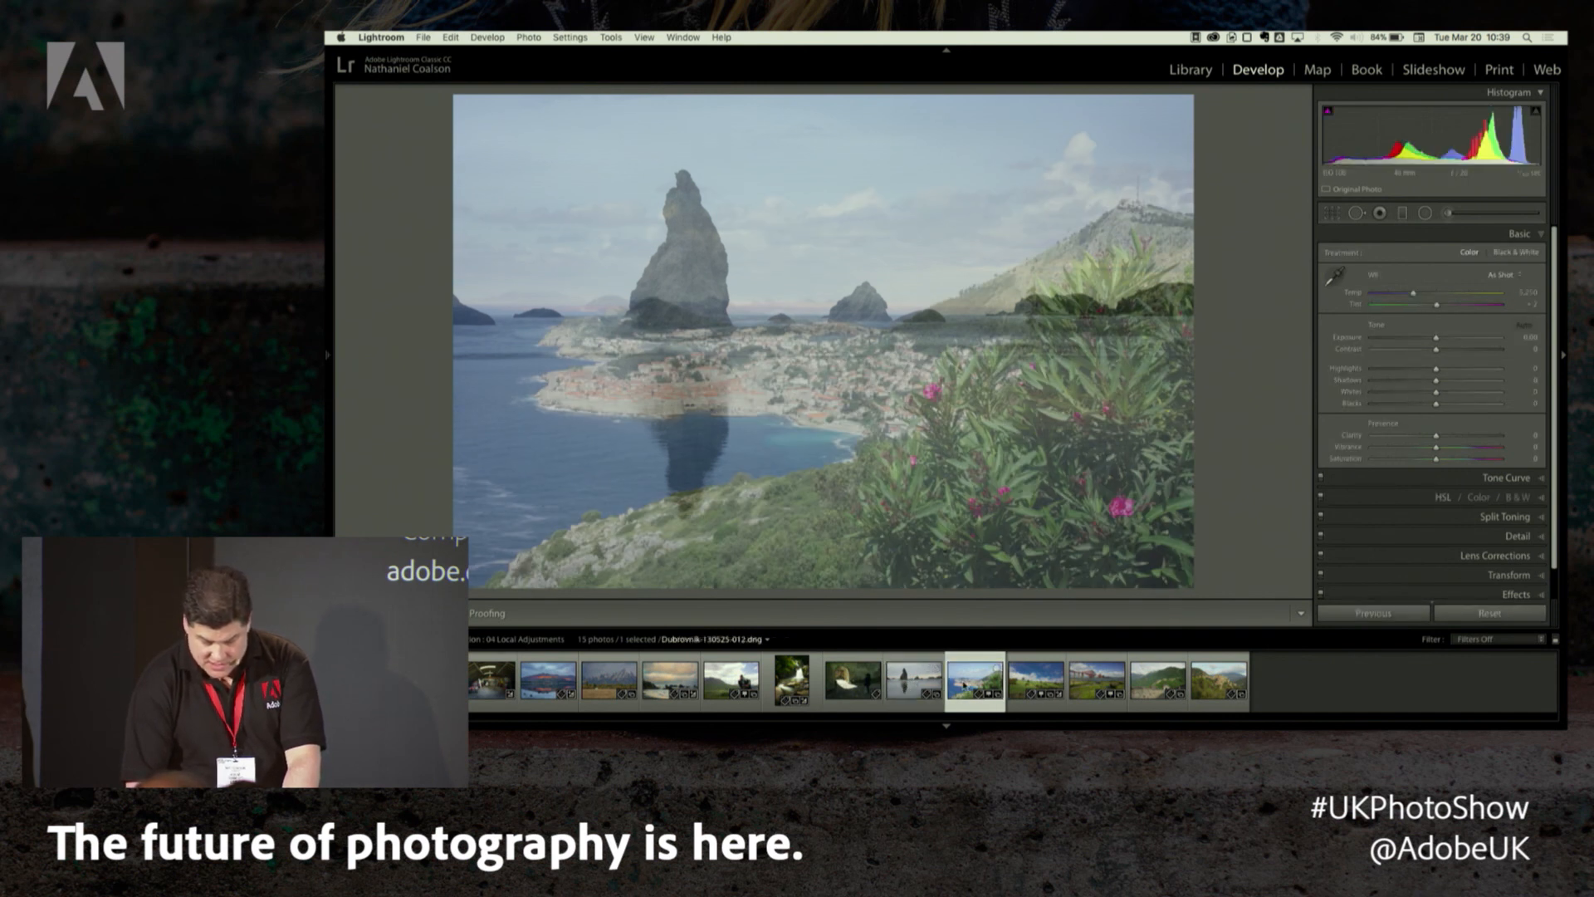
left_click(1402, 216)
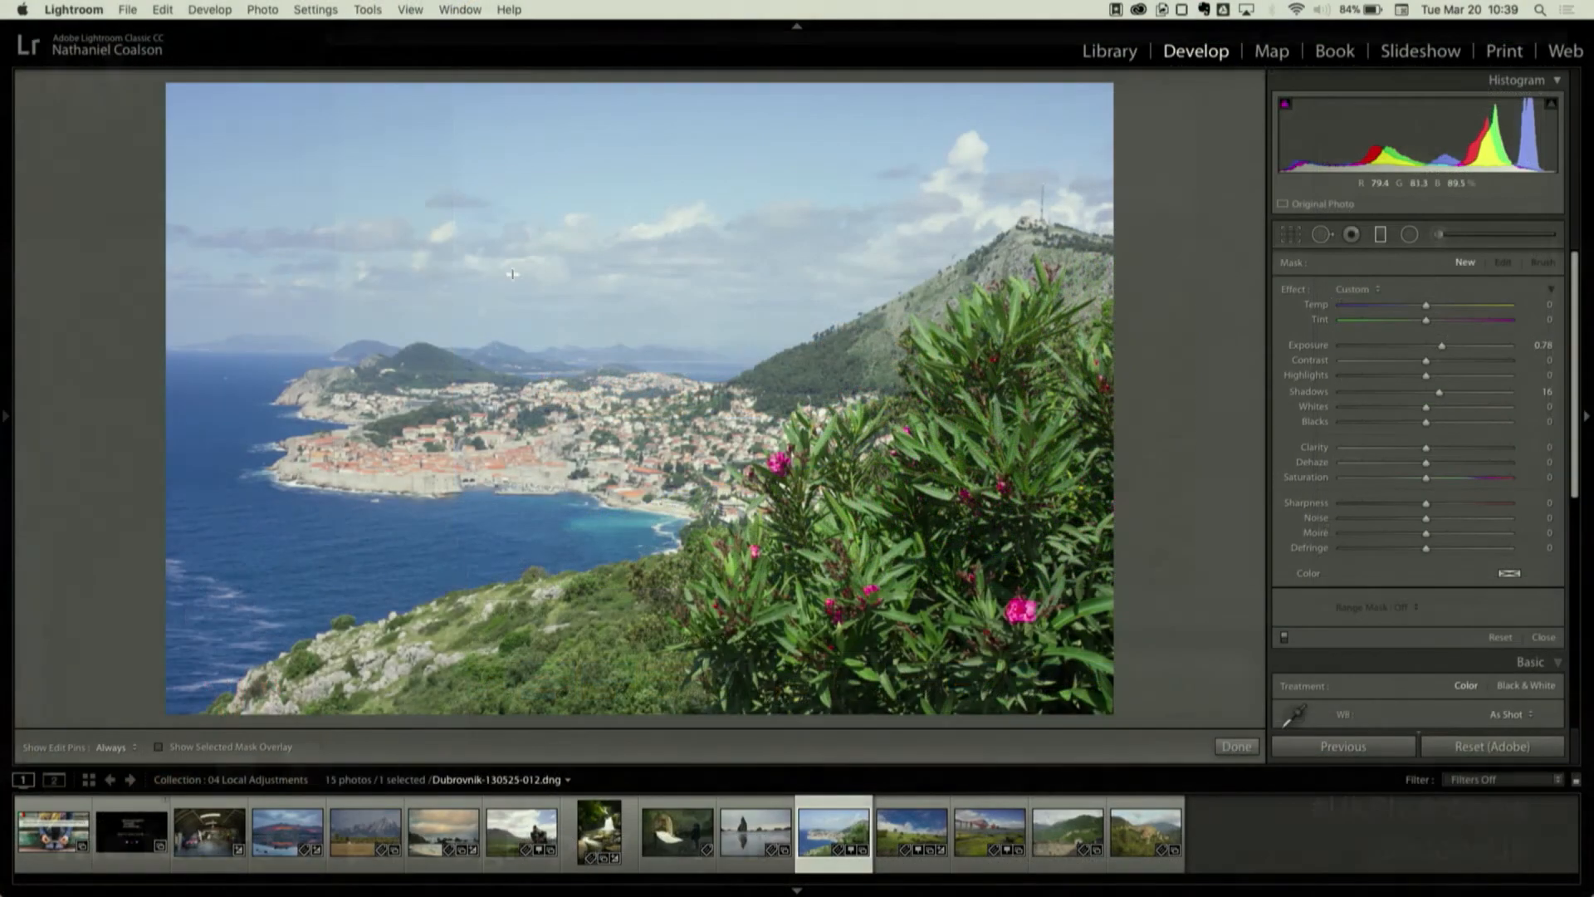
left_click_drag(703, 249, 747, 318)
left_click_drag(543, 368, 550, 407)
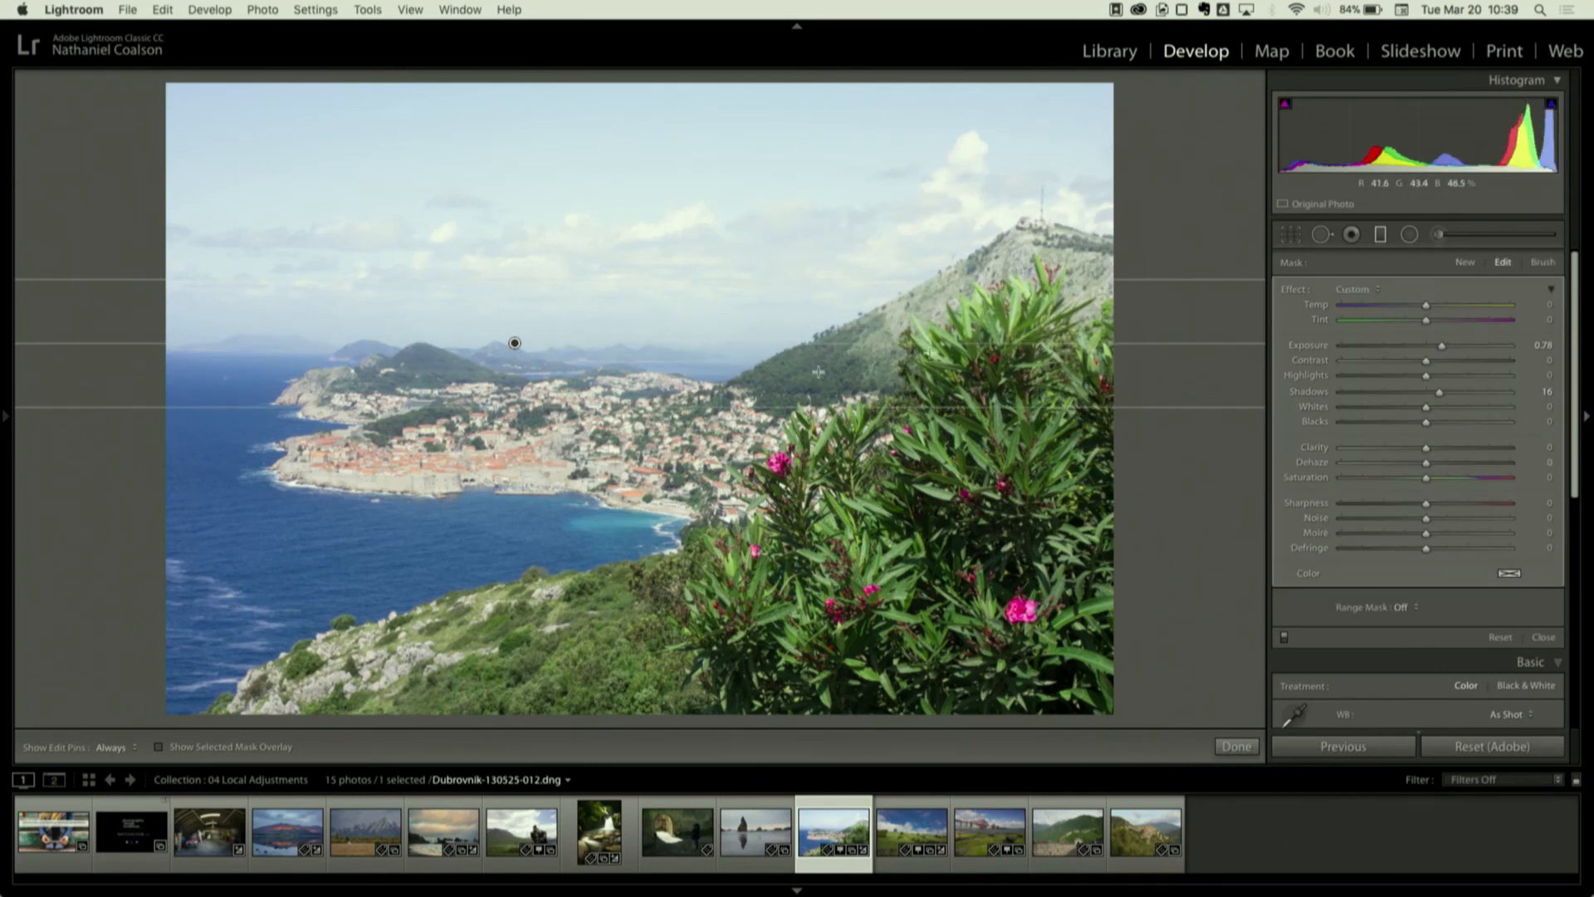
- Set the sky's graduated filter to Exposure -0.44, Contrast 13, Clarity 18 and Dehaze 17
left_click_drag(1442, 345, 1416, 346)
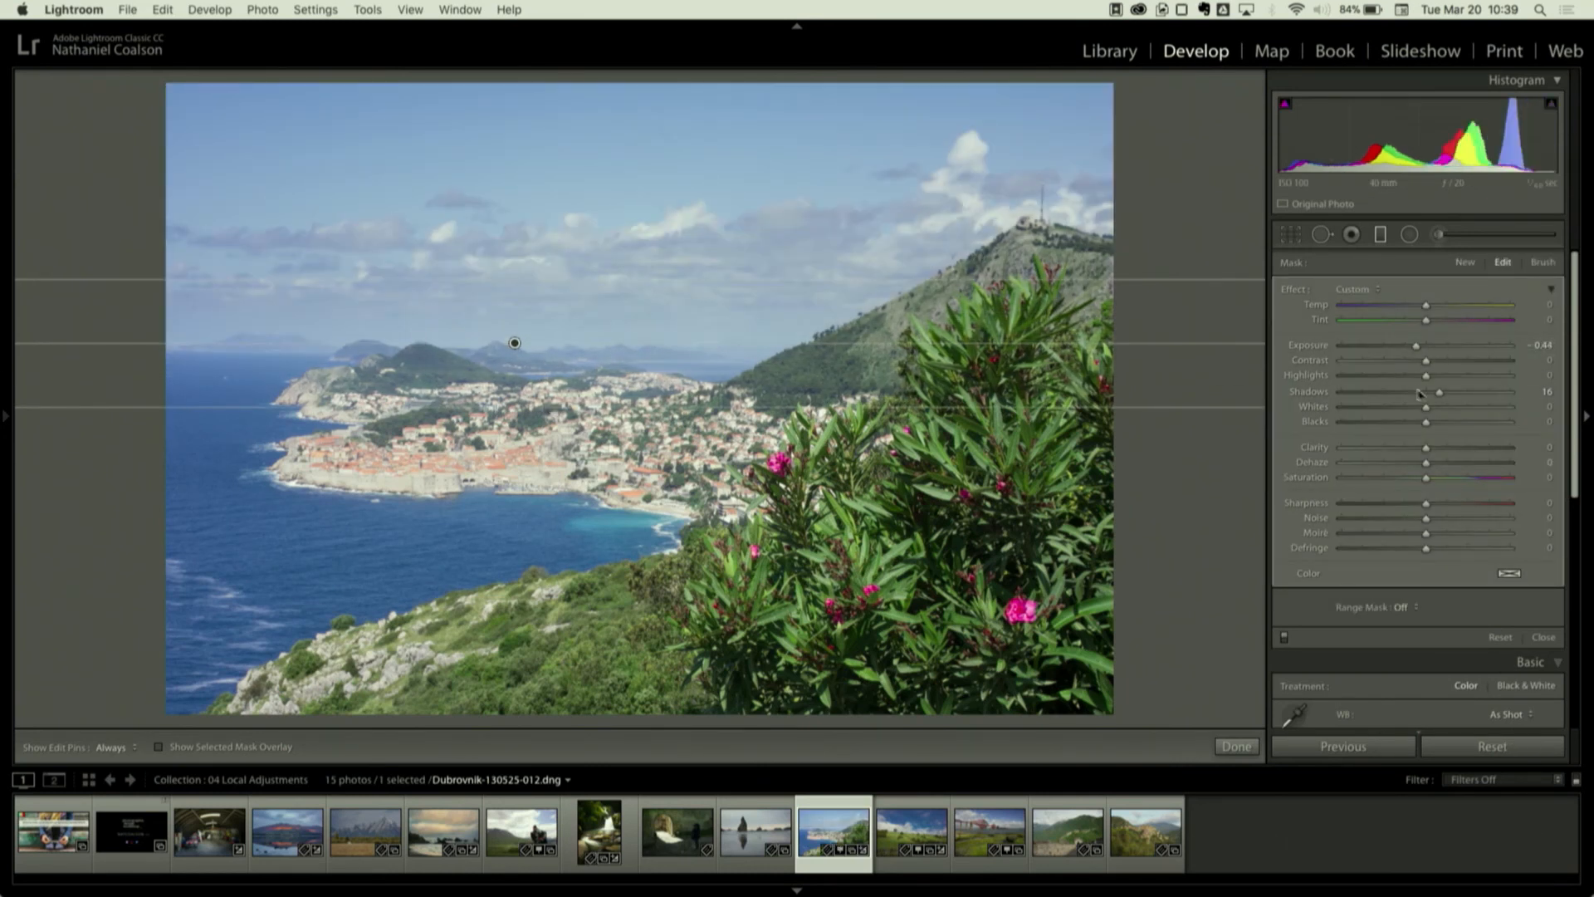
left_click(1437, 360)
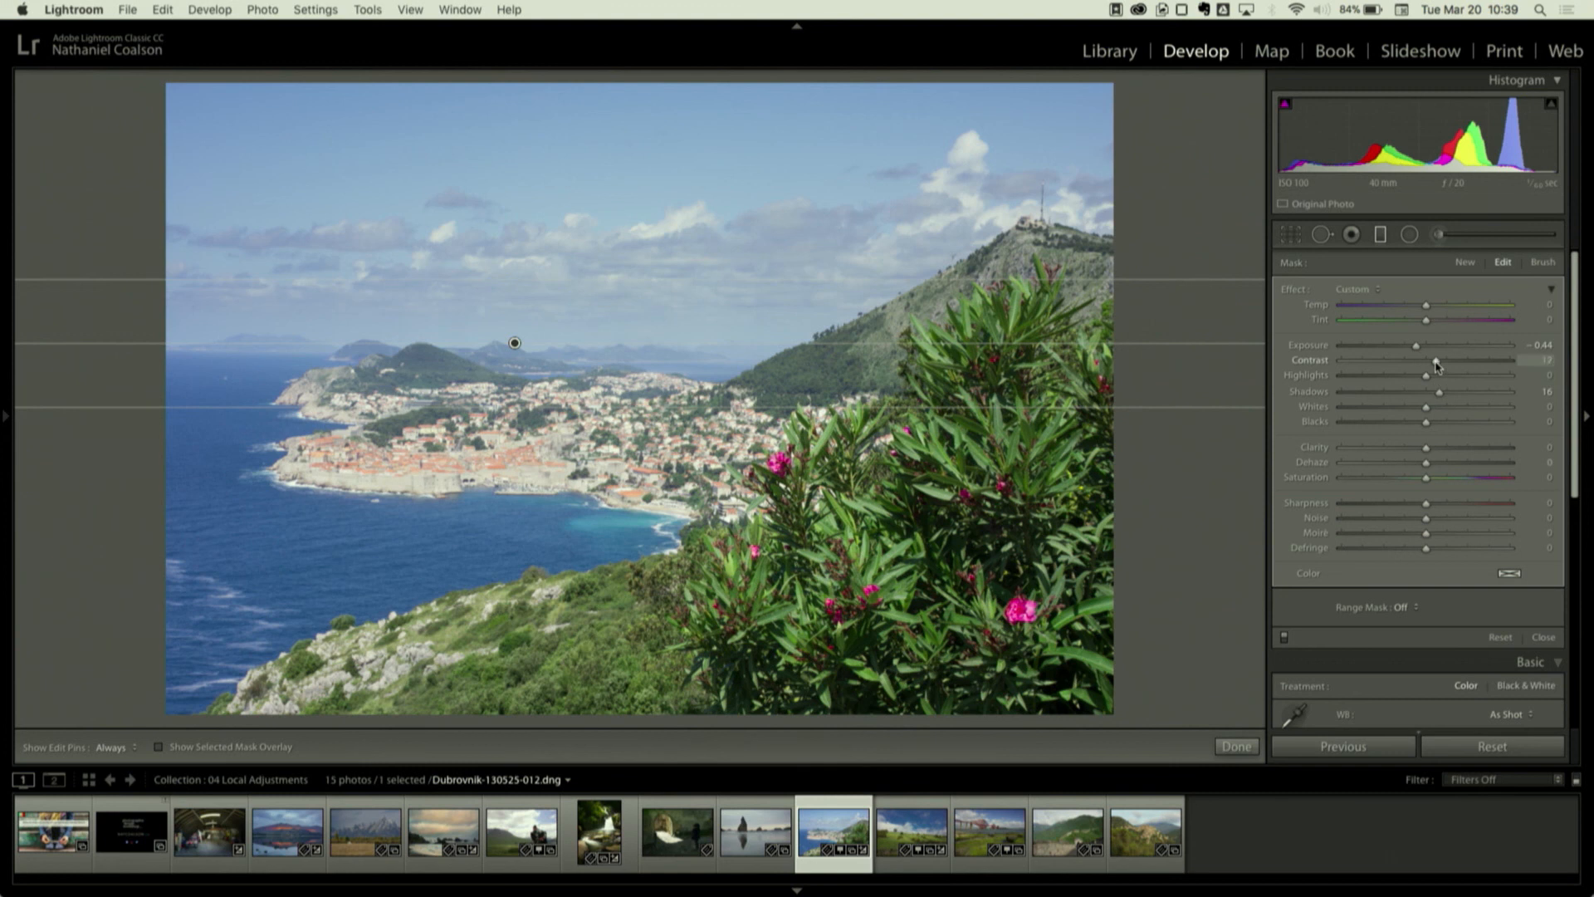
left_click(1441, 448)
left_click(1441, 462)
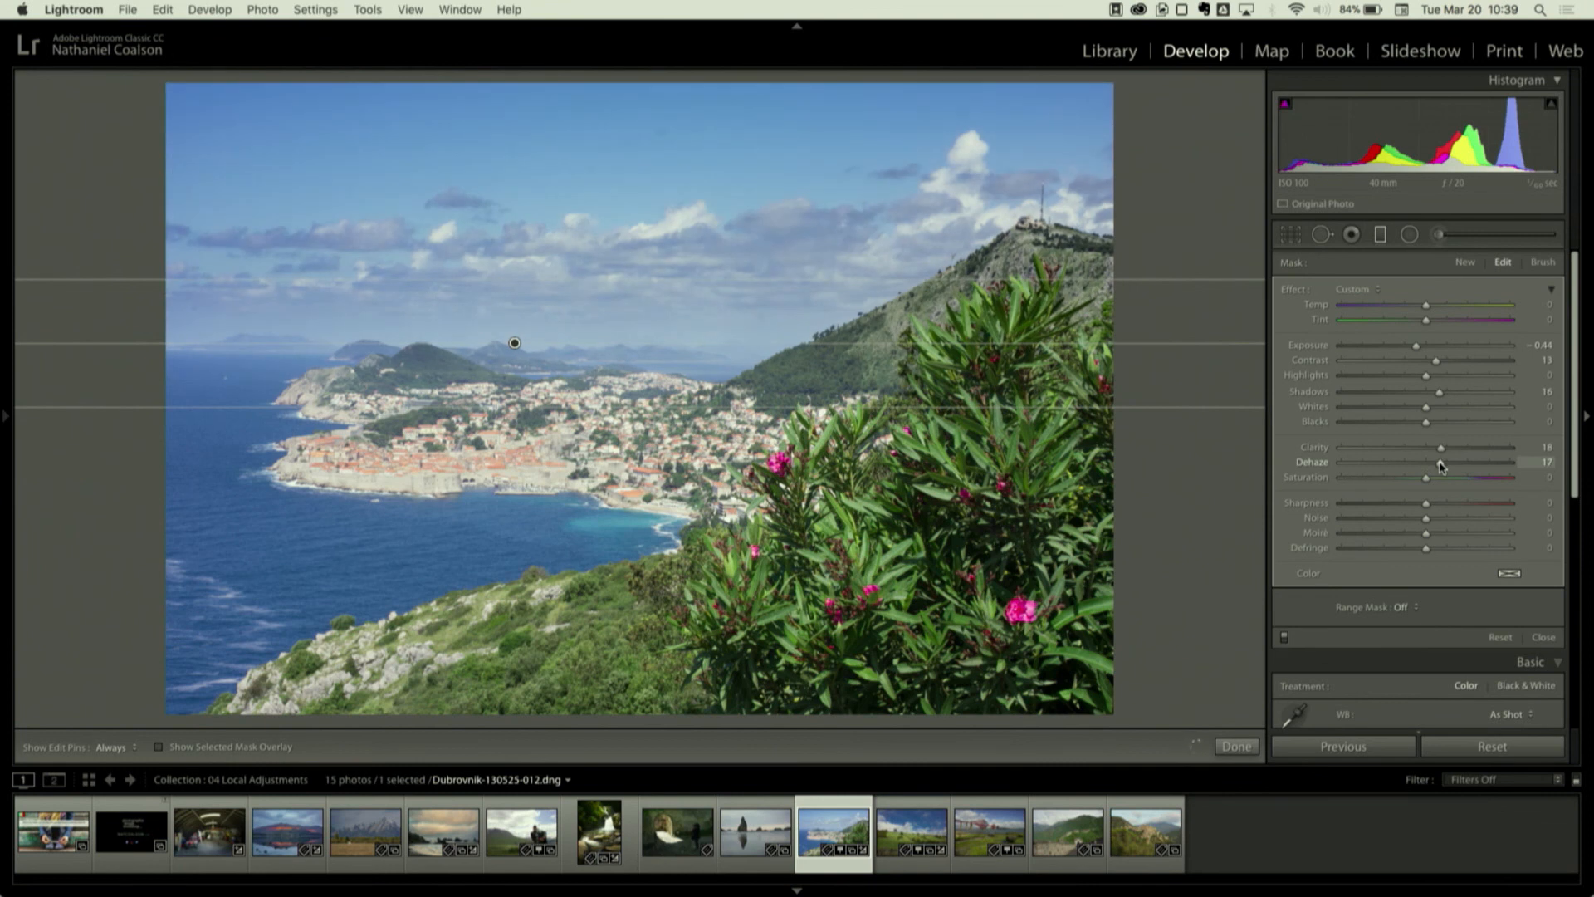
- Brush an adjustment over the coastal town with Exposure -0.34, Contrast 20, Highlights -21, Shadows 0, Blacks -16, Clarity 19, Dehaze 12 and Saturation 16
key("k")
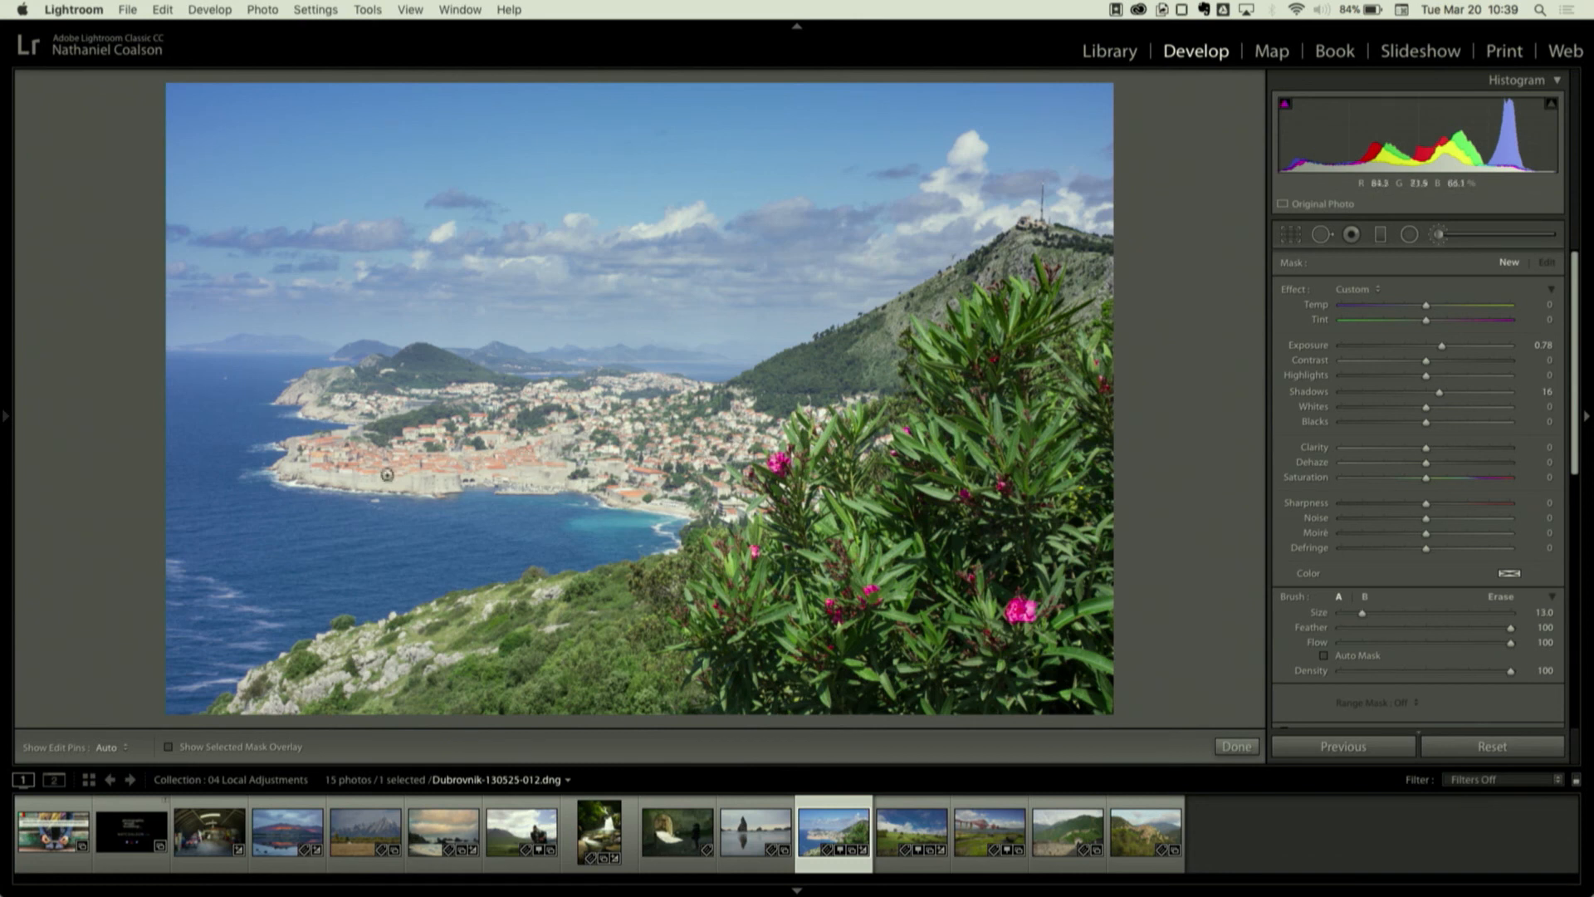
mouse_move(337, 465)
left_mouse_down()
mouse_move(621, 445)
mouse_move(704, 465)
mouse_move(619, 407)
mouse_move(407, 425)
mouse_move(348, 407)
left_mouse_up()
mouse_move(1442, 345)
left_mouse_down()
mouse_move(1418, 348)
mouse_move(1408, 376)
left_mouse_up()
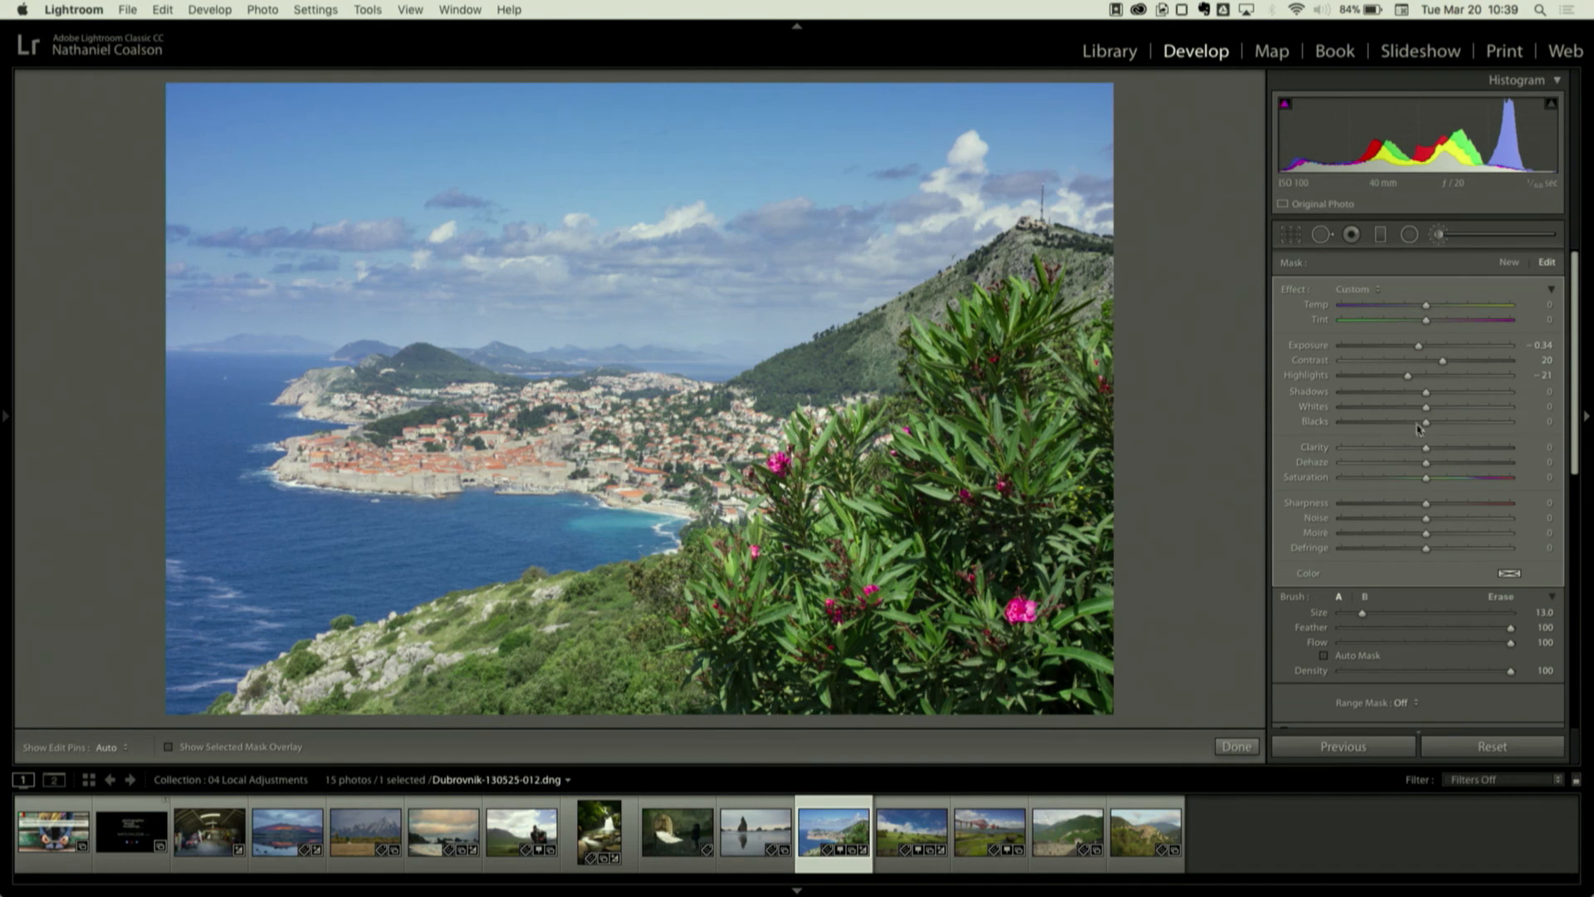
mouse_move(1427, 423)
left_mouse_down()
mouse_move(1410, 423)
mouse_move(1418, 442)
left_mouse_up()
left_click(1441, 463)
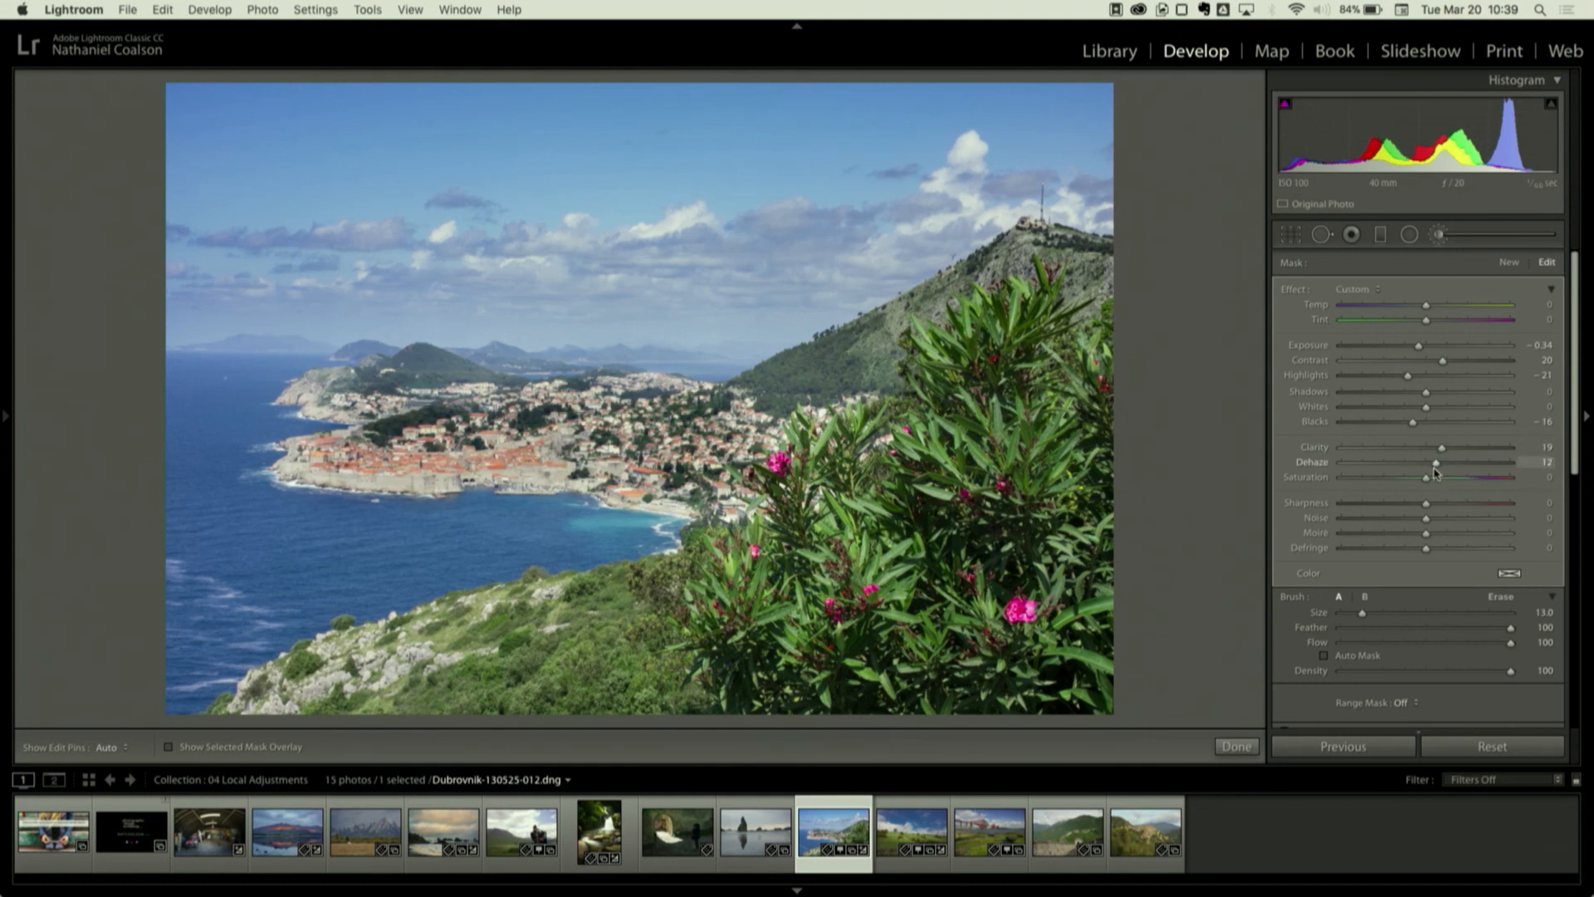
left_click(1440, 478)
- Show the edit history and compare the Add Graduated Filter state with the latest Saturation adjustment
left_click(6, 469)
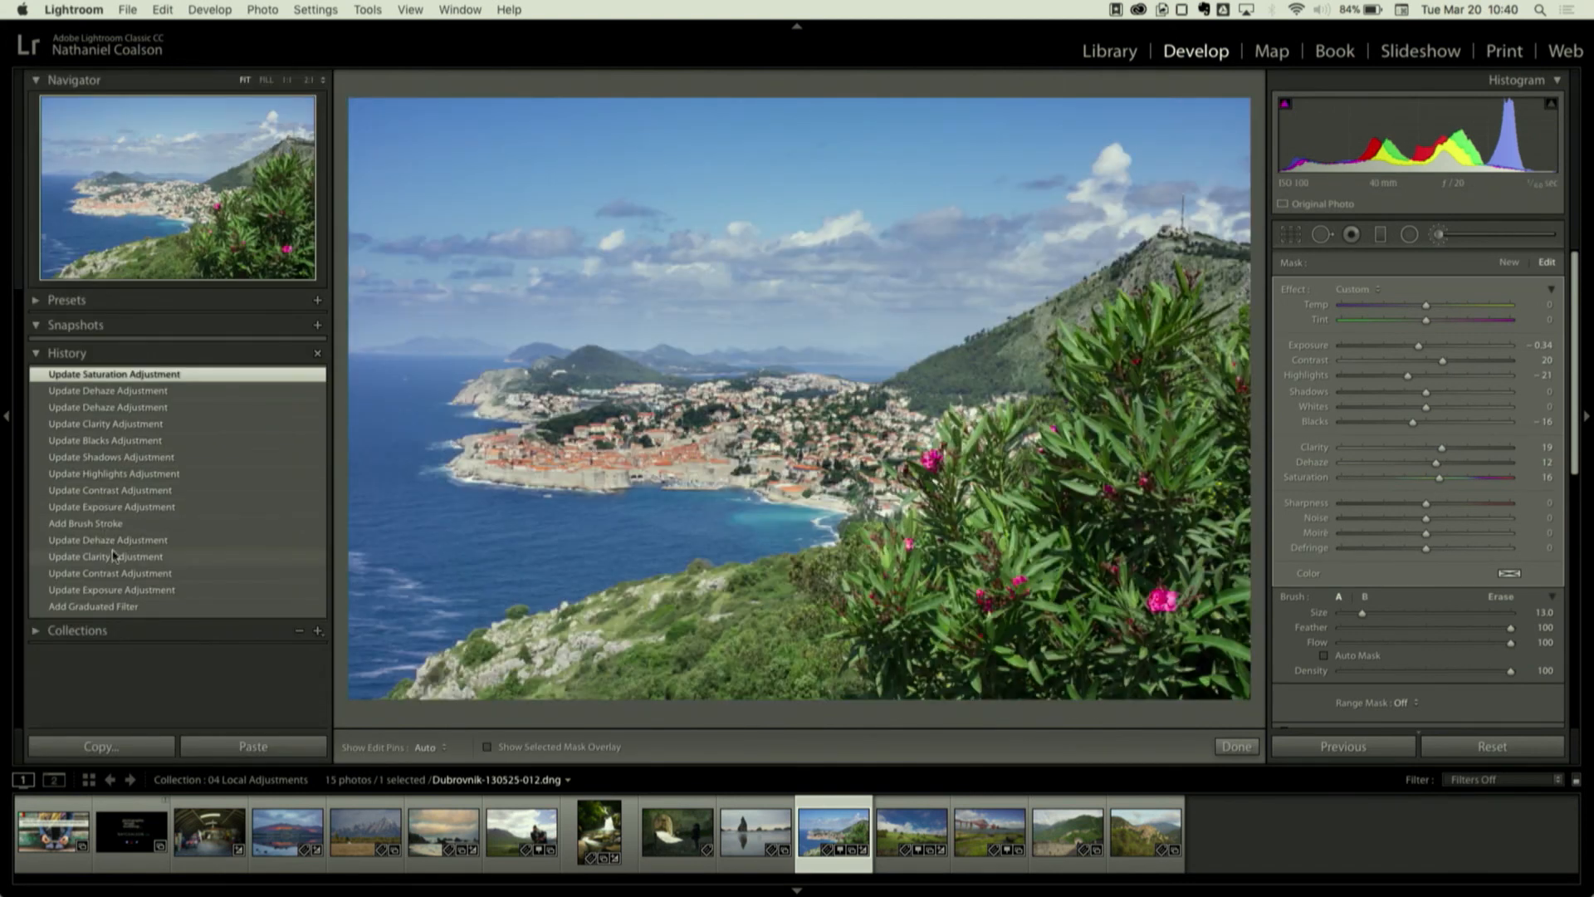
left_click(113, 607)
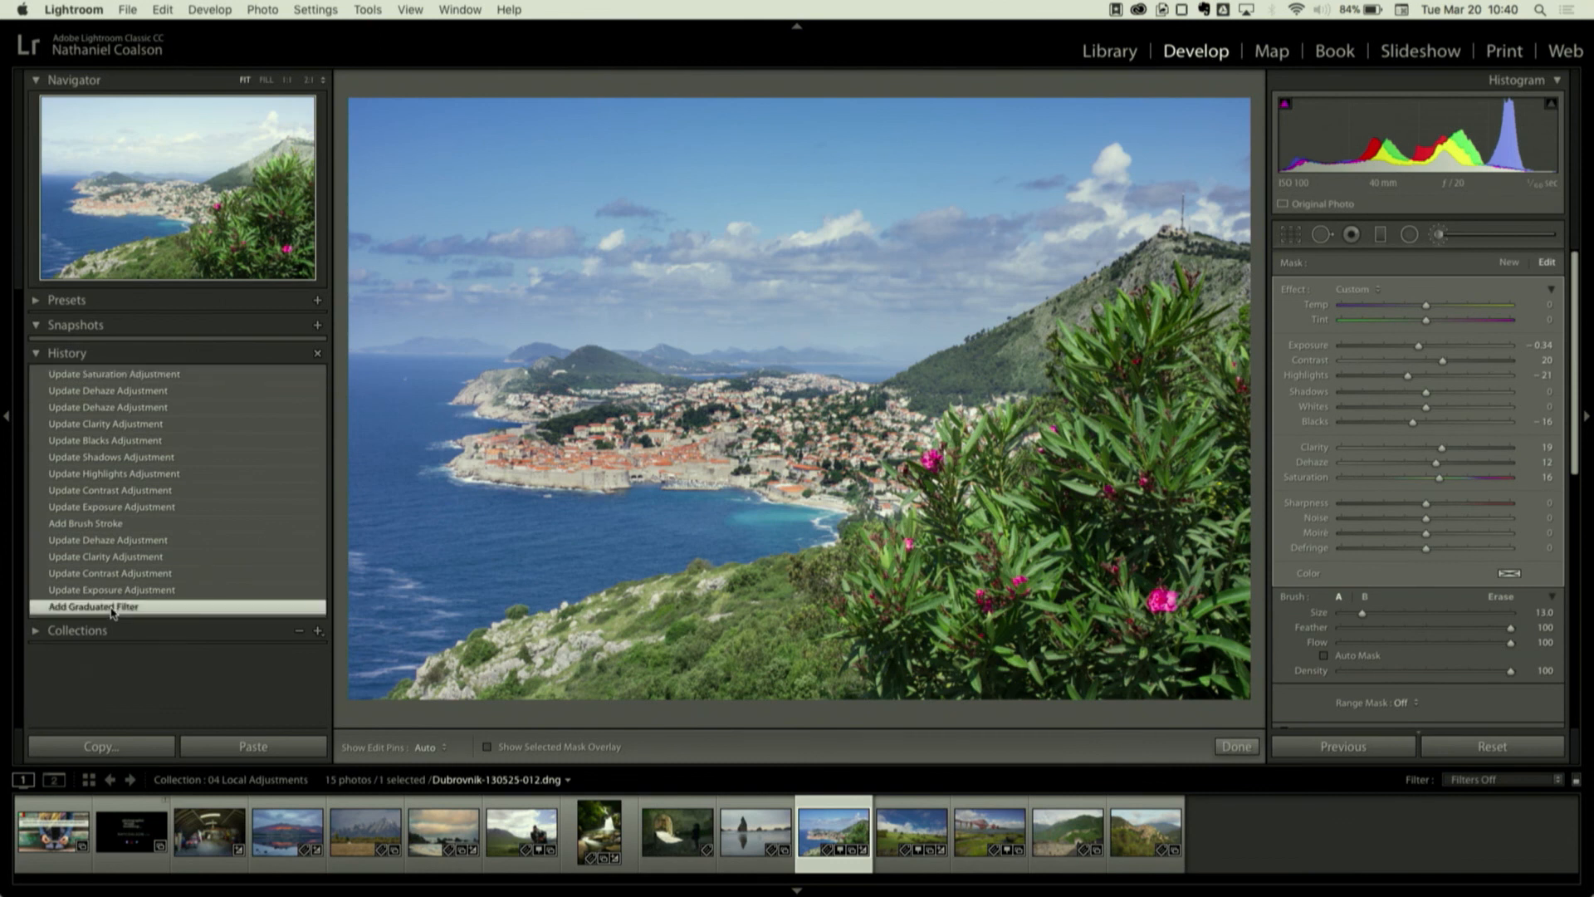
left_click(110, 375)
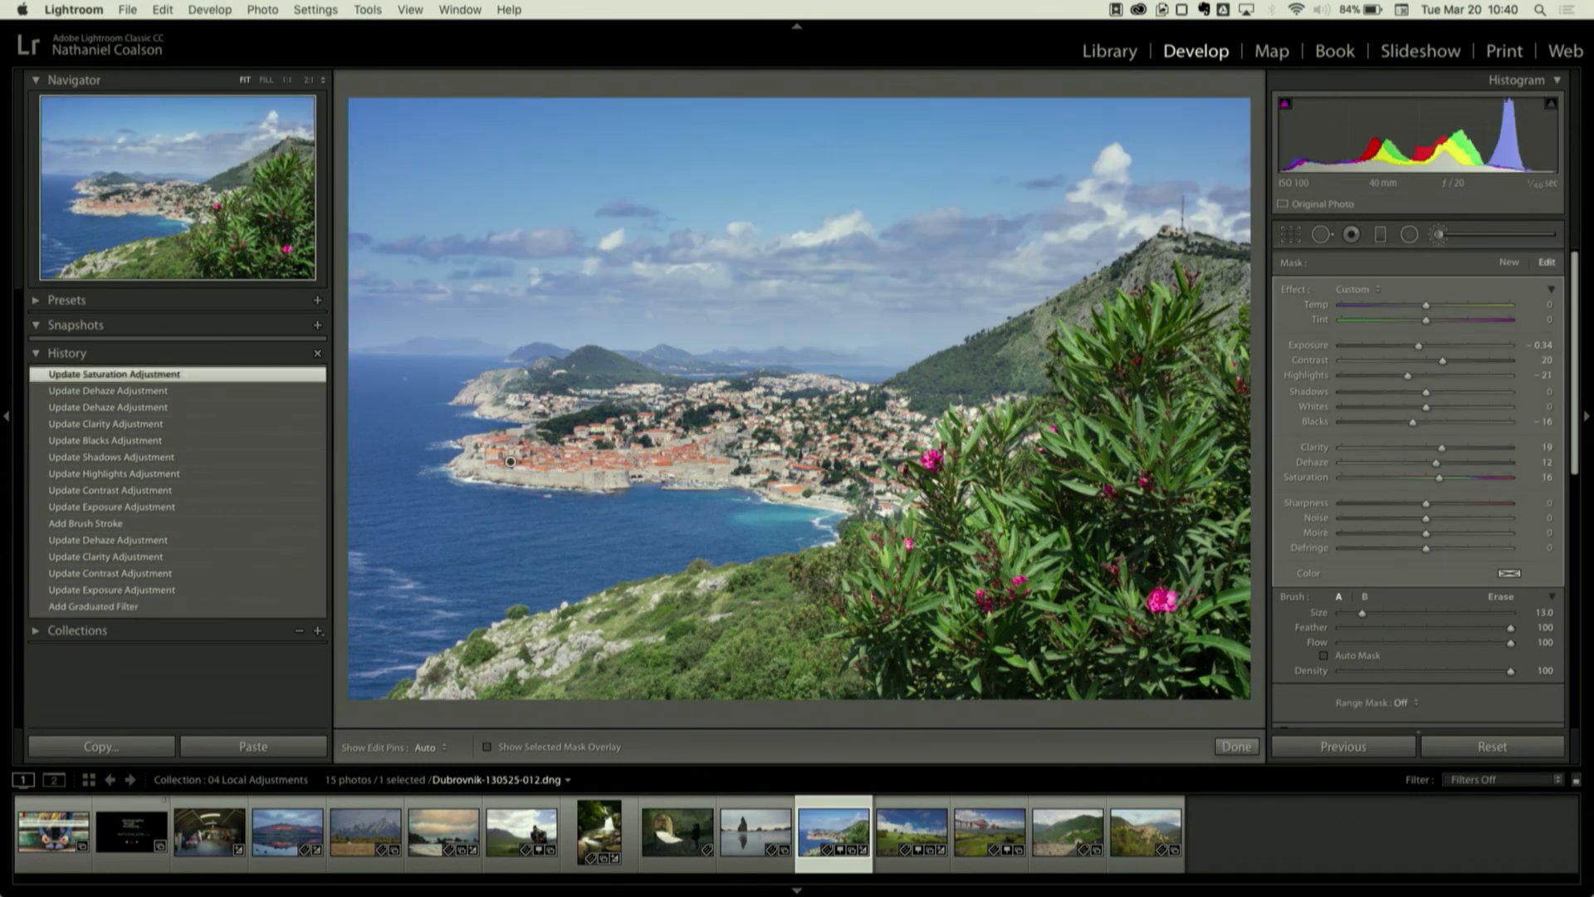